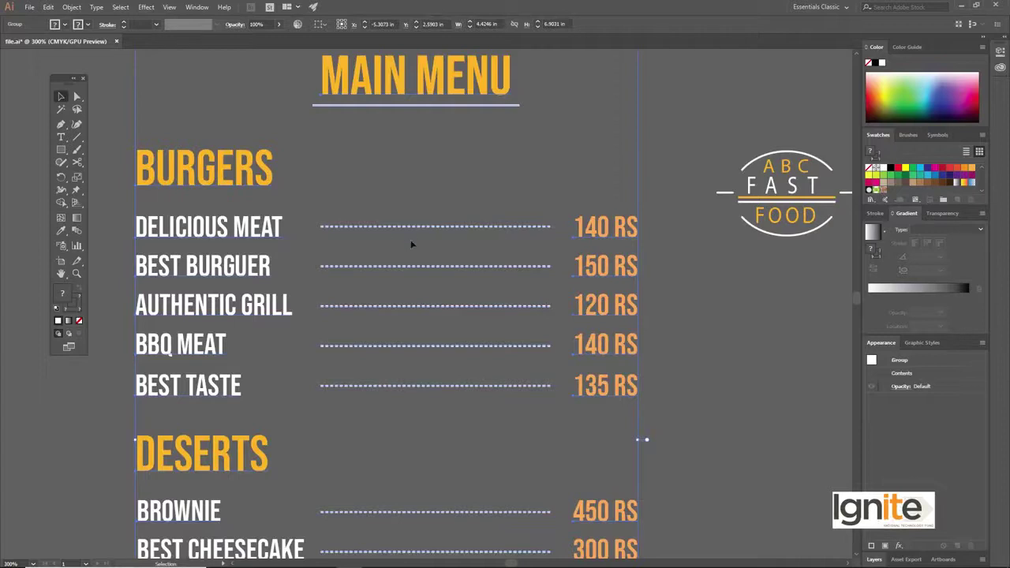
pyautogui.keyDown('alt'); pyautogui.click(380, 420); pyautogui.keyUp('alt')
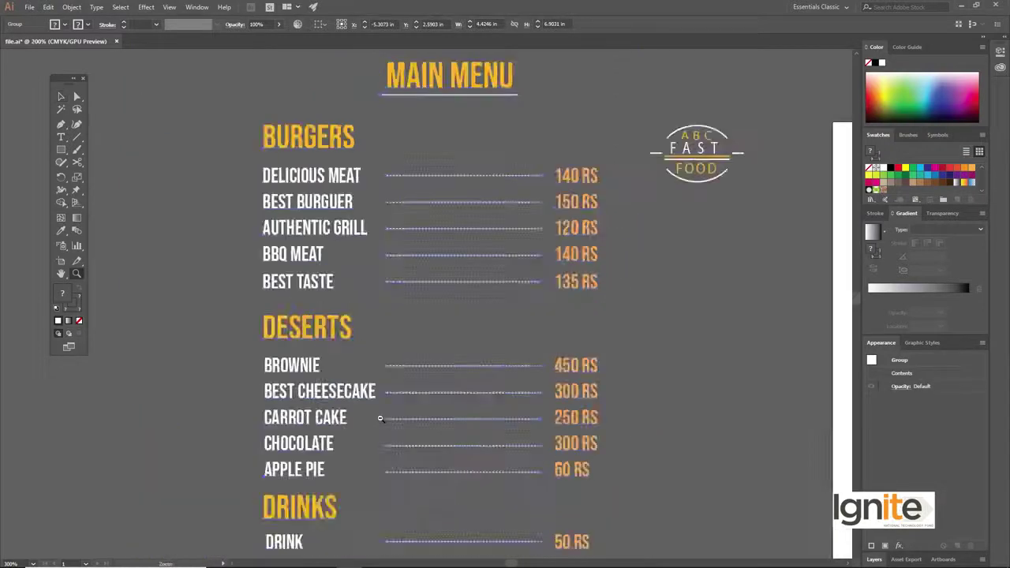
pyautogui.keyDown('alt'); pyautogui.click(380, 417); pyautogui.keyUp('alt')
pyautogui.keyDown('alt'); pyautogui.click(410, 339); pyautogui.keyUp('alt')
pyautogui.press('v')
pyautogui.moveTo(502, 286); pyautogui.dragTo(318, 354)
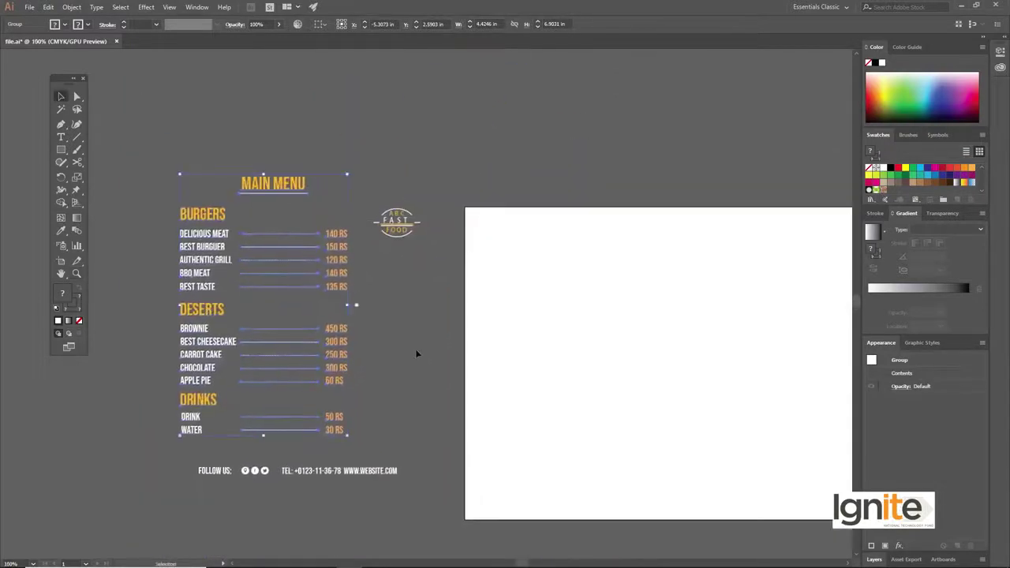
pyautogui.click(408, 339)
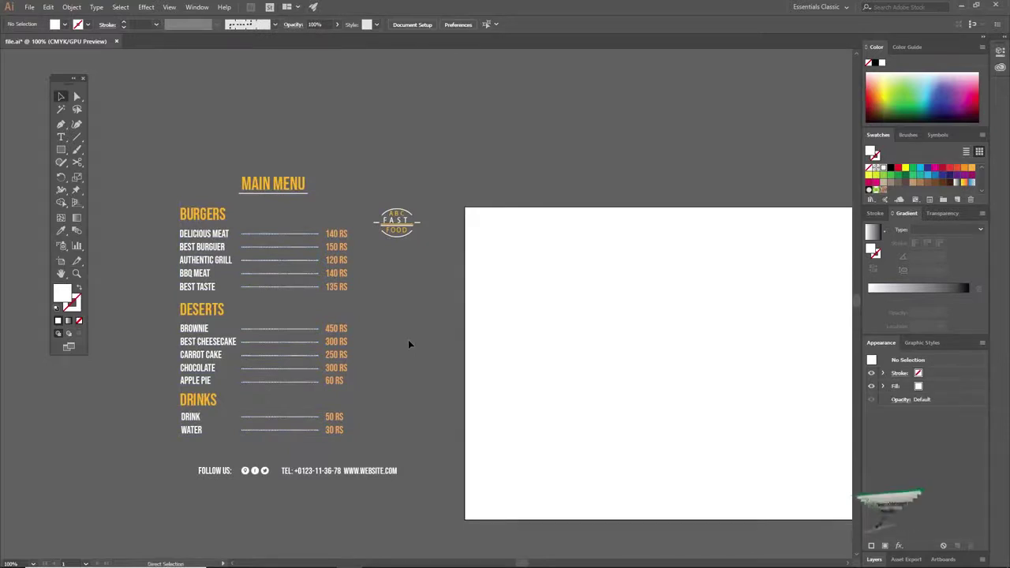
# Step: Create a new print document from the A4 preset in inches, landscape orientation, with the width set to 5.85 in
pyautogui.hotkey('ctrl', 'n')
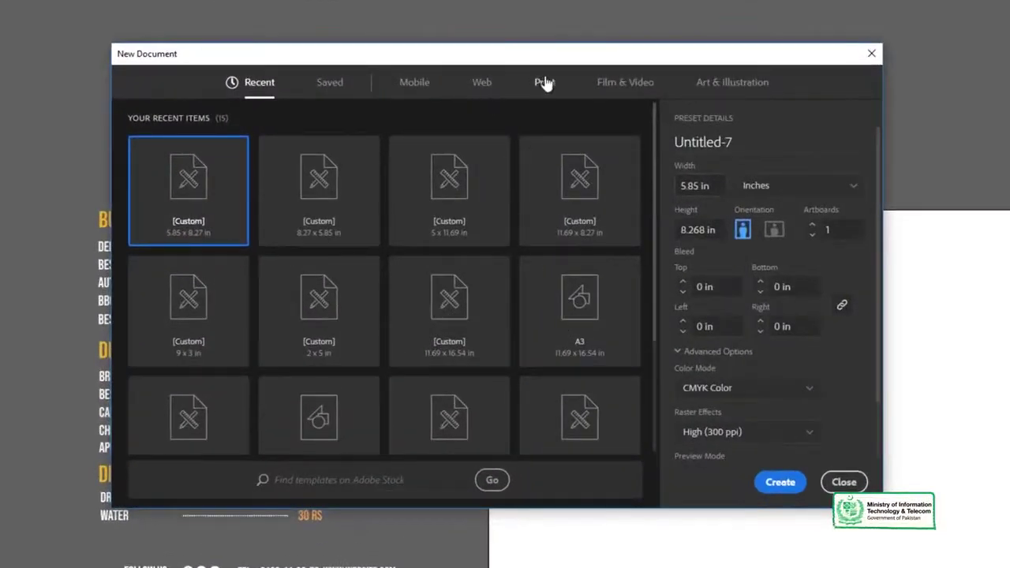
pyautogui.click(544, 83)
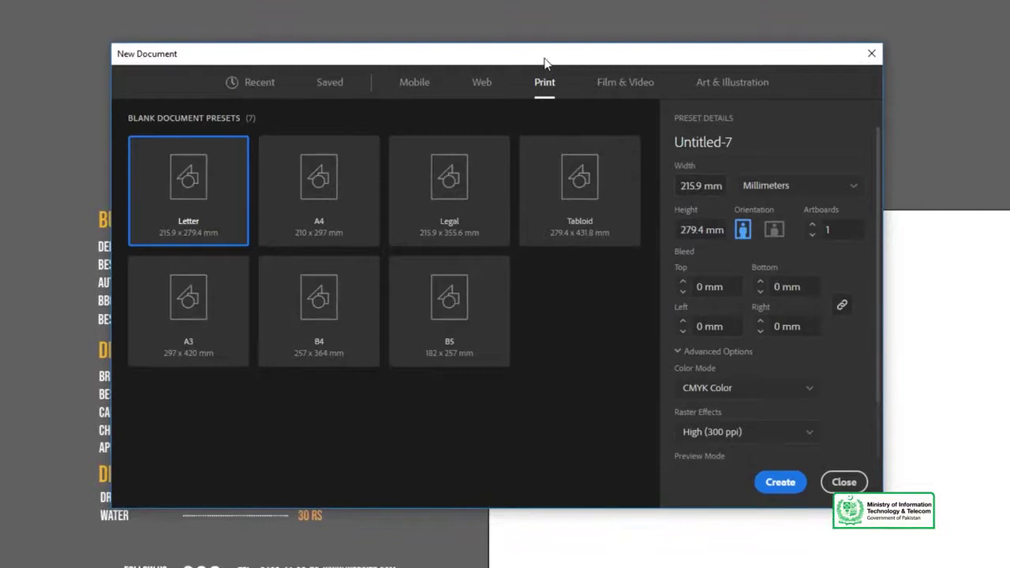
pyautogui.moveTo(544, 63); pyautogui.dragTo(528, 53)
pyautogui.click(304, 183)
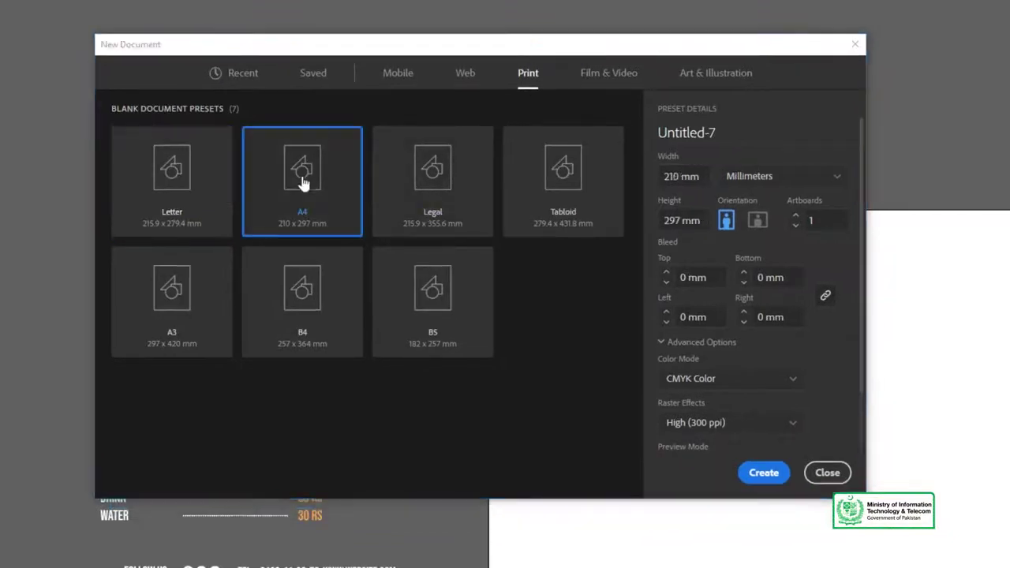
pyautogui.click(746, 179)
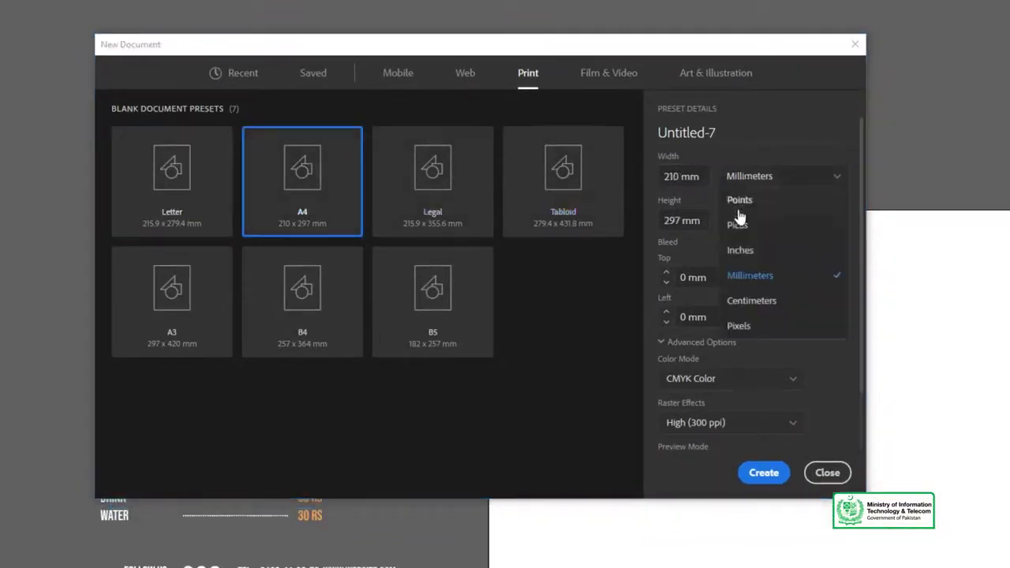
pyautogui.click(742, 251)
pyautogui.click(758, 222)
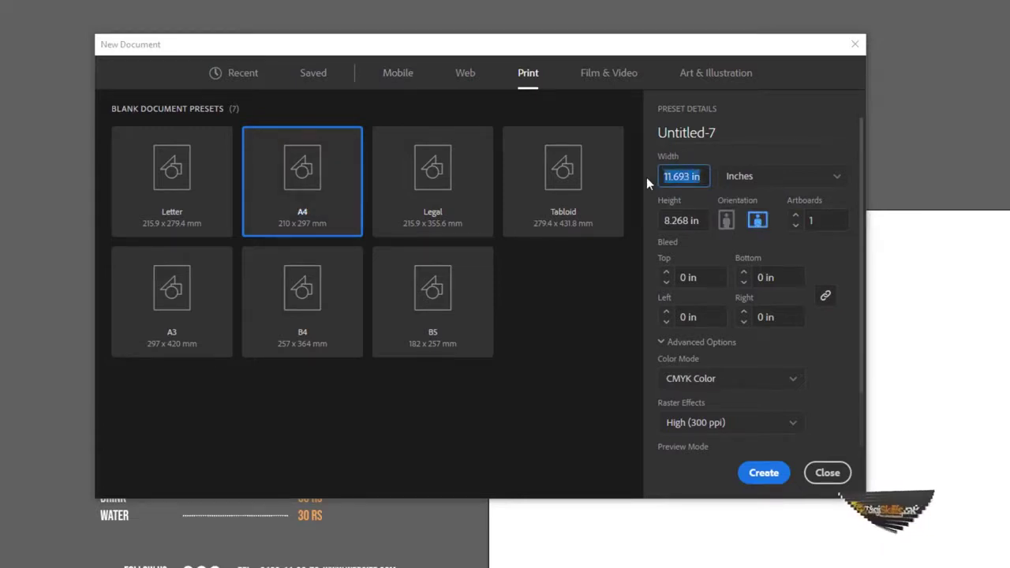
pyautogui.write('5.85')
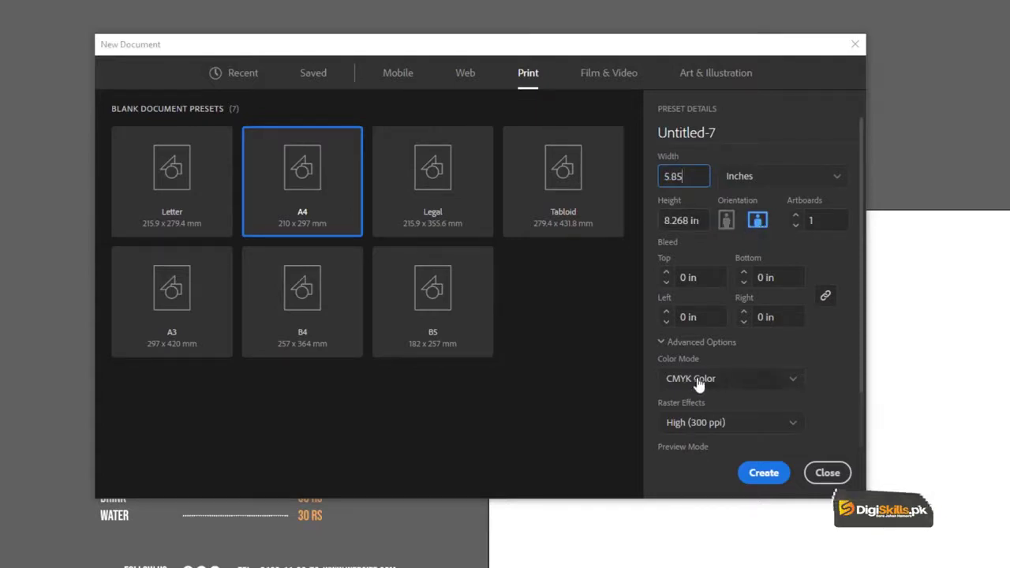
pyautogui.click(764, 473)
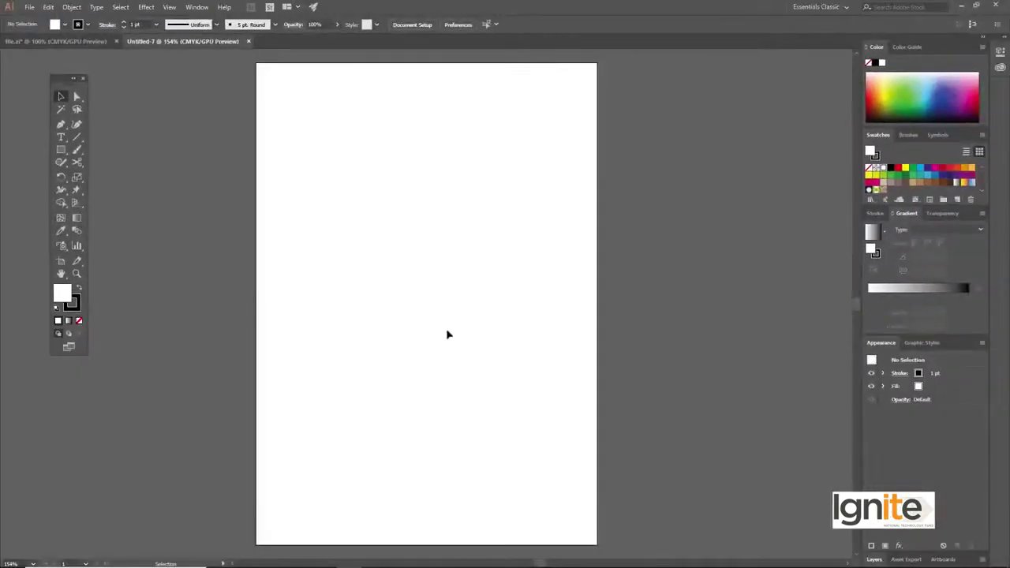
# Step: Duplicate the artboard so that a second one of the same size sits beside it
pyautogui.keyDown('alt'); pyautogui.click(440, 330); pyautogui.keyUp('alt')
pyautogui.keyDown('alt'); pyautogui.click(429, 325); pyautogui.keyUp('alt')
pyautogui.click(431, 318)
pyautogui.press('v')
pyautogui.moveTo(430, 295); pyautogui.dragTo(444, 337)
pyautogui.press('z')
pyautogui.click(432, 311)
pyautogui.press('v')
pyautogui.click(60, 260)
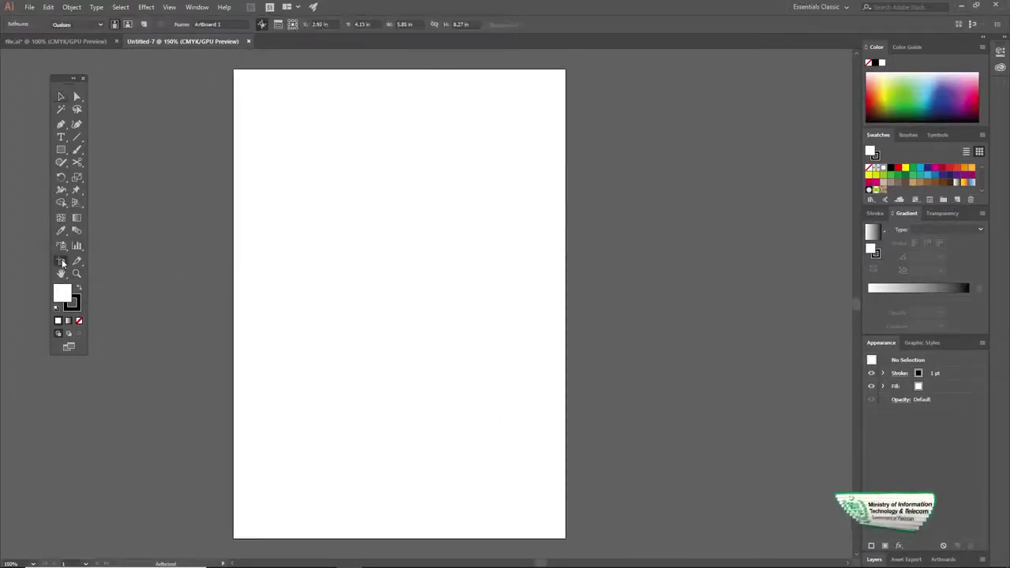
pyautogui.moveTo(330, 292); pyautogui.dragTo(655, 289)
pyautogui.click(63, 99)
pyautogui.press('z')
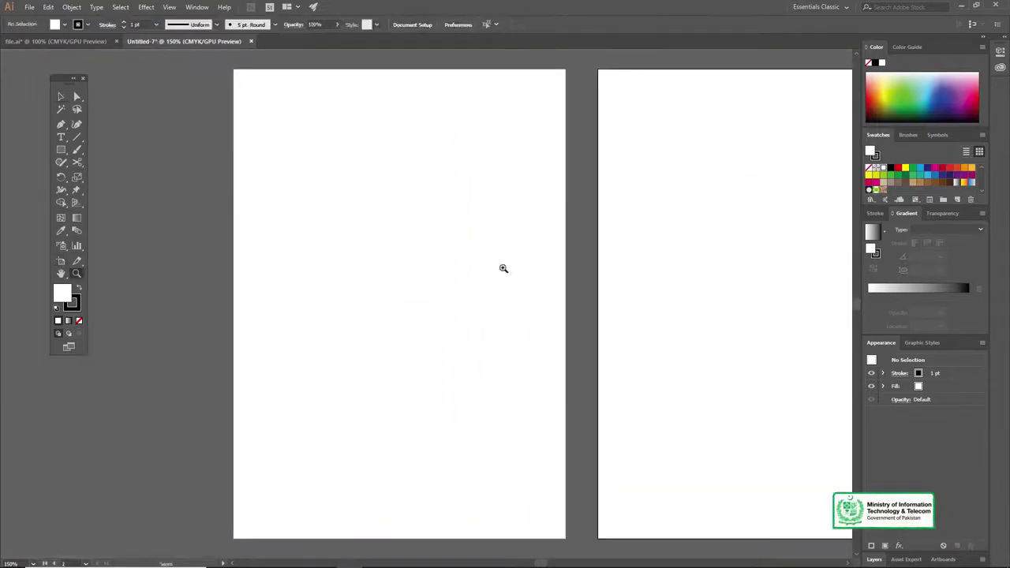
pyautogui.keyDown('alt'); pyautogui.click(473, 279); pyautogui.keyUp('alt')
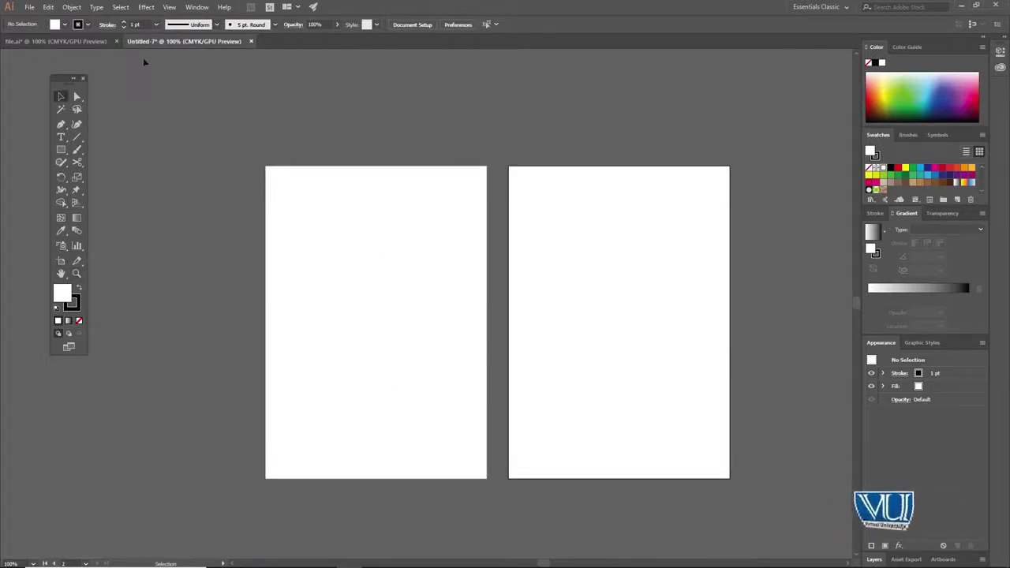
# Step: Copy the ABC Fast Food logo from file.ai into the new document and park it outside the first artboard
pyautogui.click(95, 42)
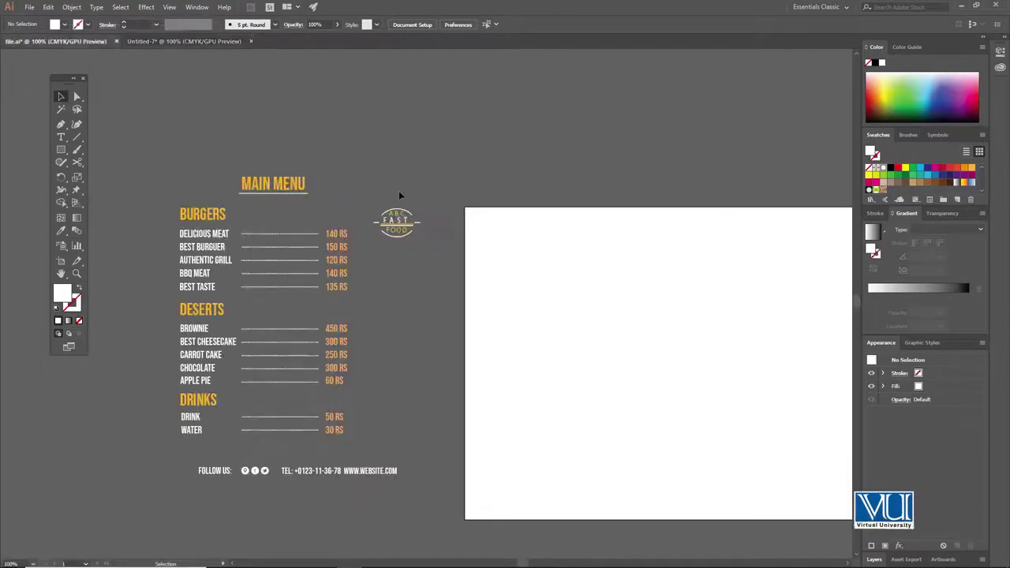
pyautogui.moveTo(425, 234); pyautogui.dragTo(400, 189)
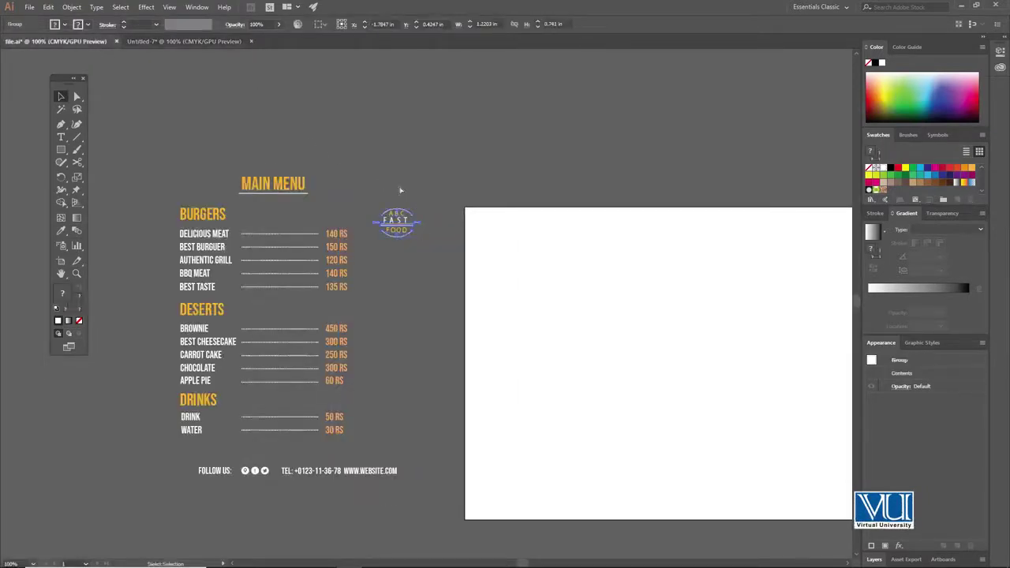
pyautogui.click(214, 41)
pyautogui.hotkey('ctrl', 'v')
pyautogui.moveTo(440, 300); pyautogui.dragTo(359, 261)
pyautogui.moveTo(225, 228); pyautogui.dragTo(202, 225)
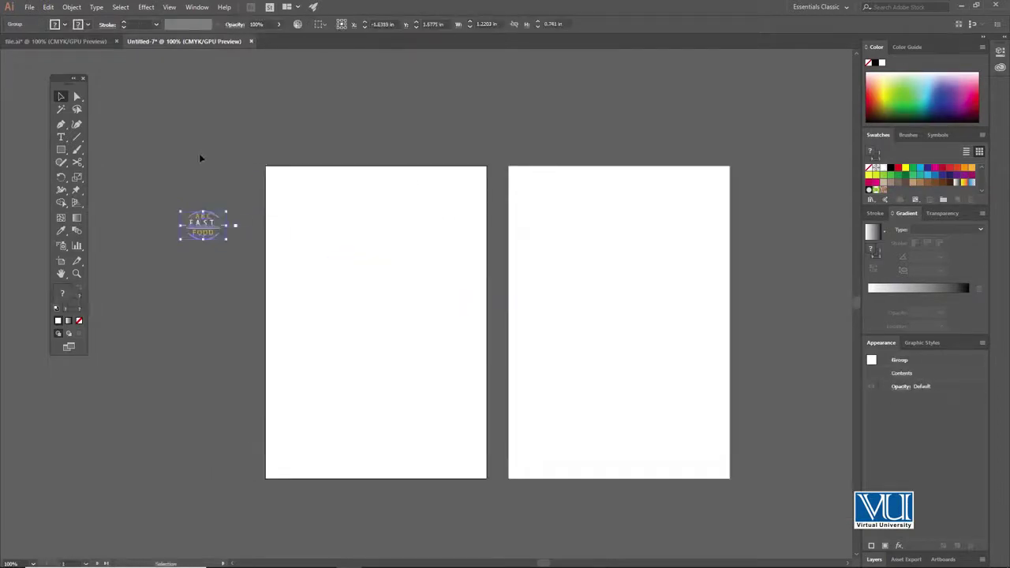
pyautogui.click(198, 154)
# Step: Draw a rectangle covering the whole first artboard and fill it with yellow
pyautogui.click(60, 149)
pyautogui.moveTo(265, 166); pyautogui.dragTo(487, 477)
pyautogui.click(62, 25)
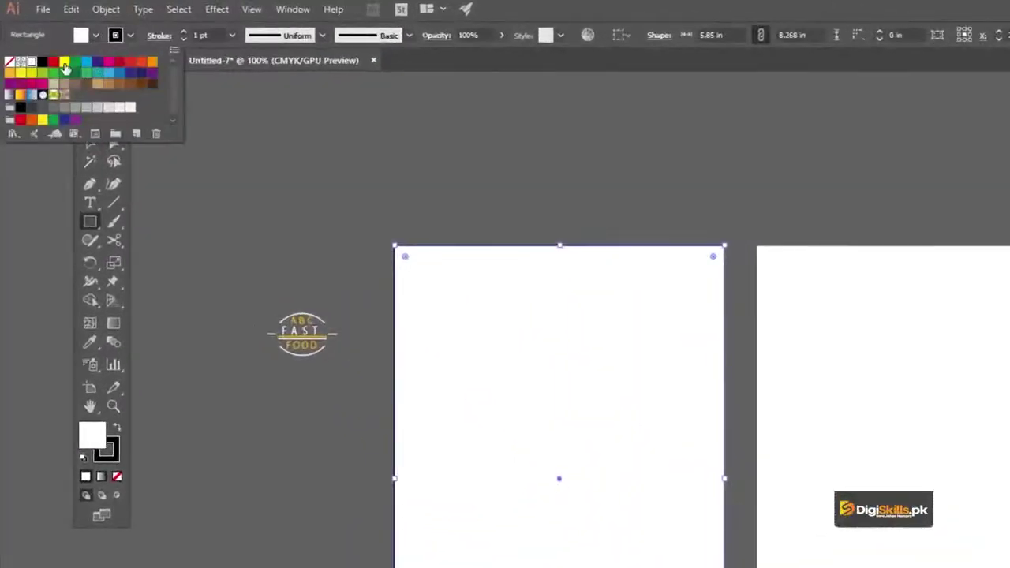
pyautogui.click(65, 63)
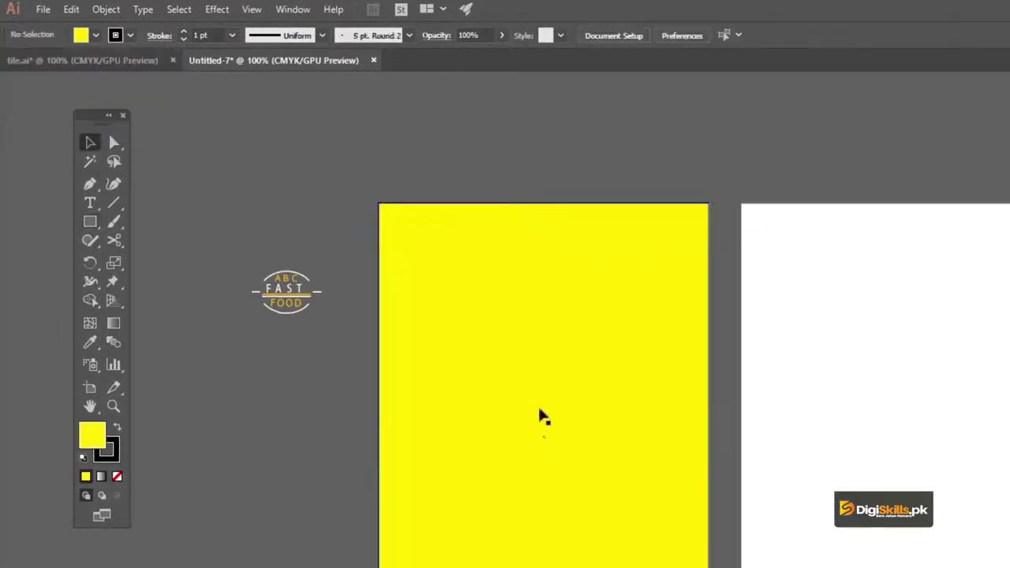
# Step: Duplicate the yellow rectangle horizontally and fill the copy with black
pyautogui.keyDown('ctrl'); pyautogui.click(518, 388); pyautogui.keyUp('ctrl')
pyautogui.moveTo(617, 393); pyautogui.dragTo(577, 348)
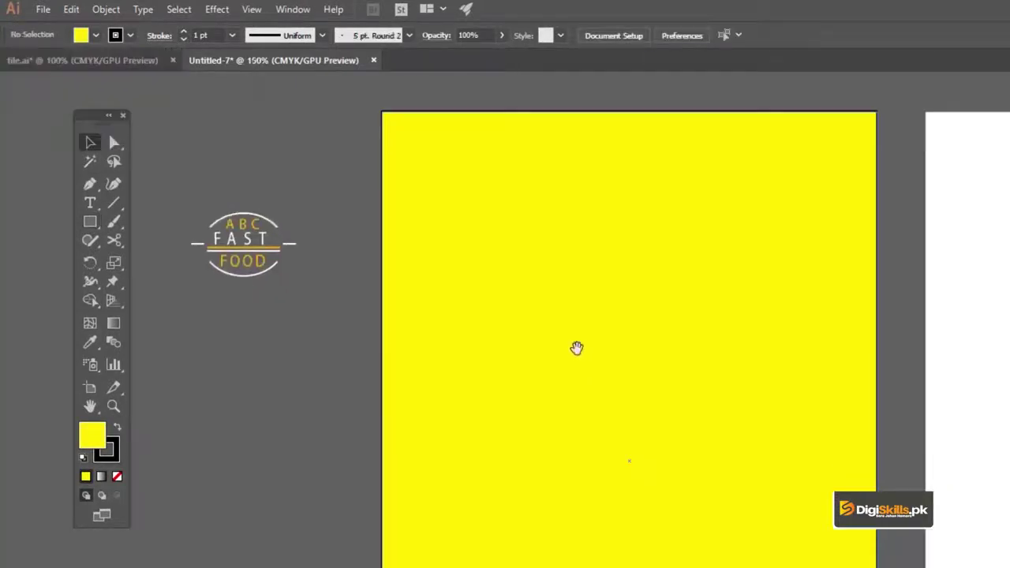
pyautogui.keyDown('ctrl'); pyautogui.keyDown('alt'); pyautogui.click(584, 451); pyautogui.keyUp('alt'); pyautogui.keyUp('ctrl')
pyautogui.press('v')
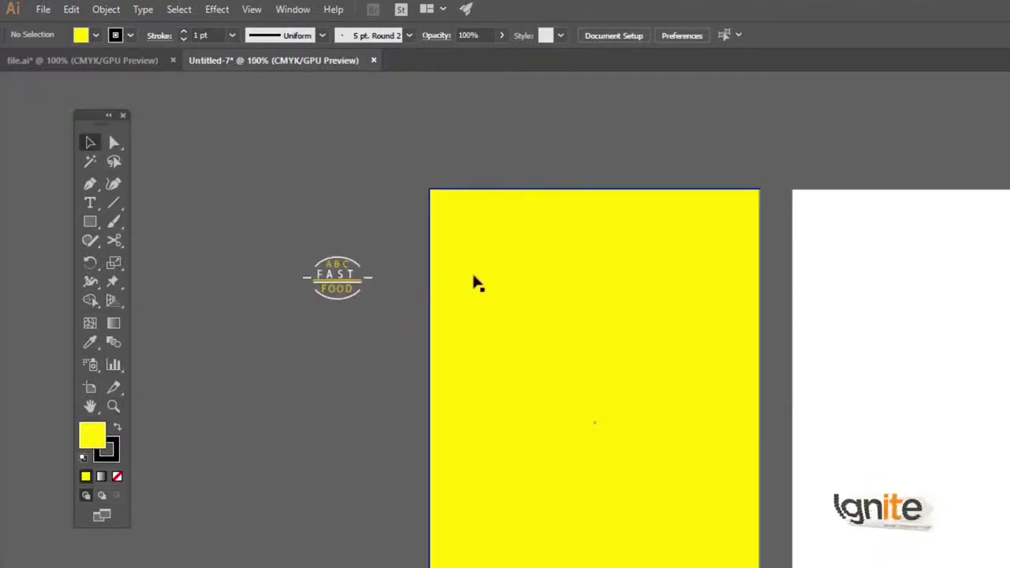
pyautogui.click(526, 277)
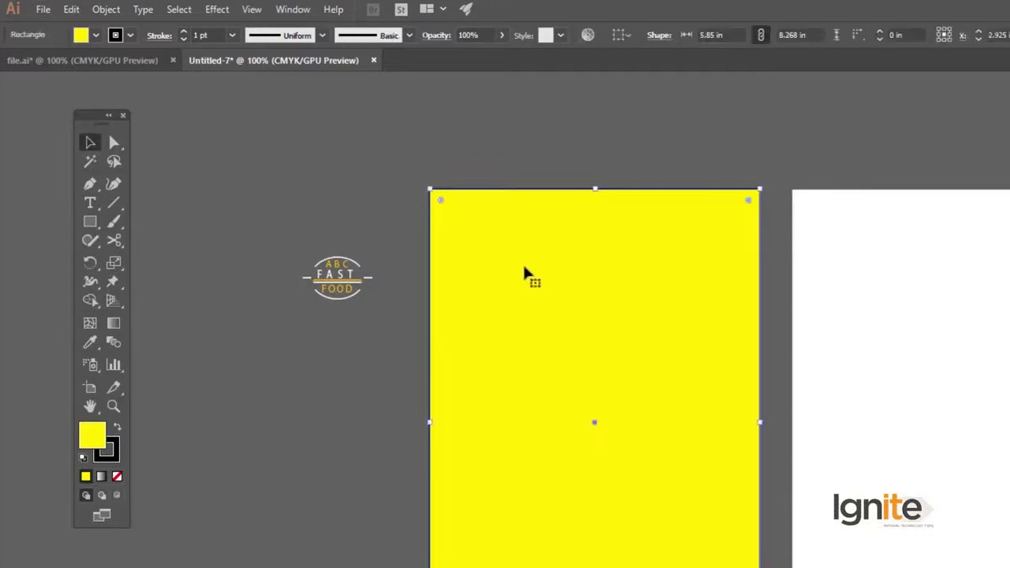
pyautogui.moveTo(547, 274); pyautogui.dragTo(503, 274)
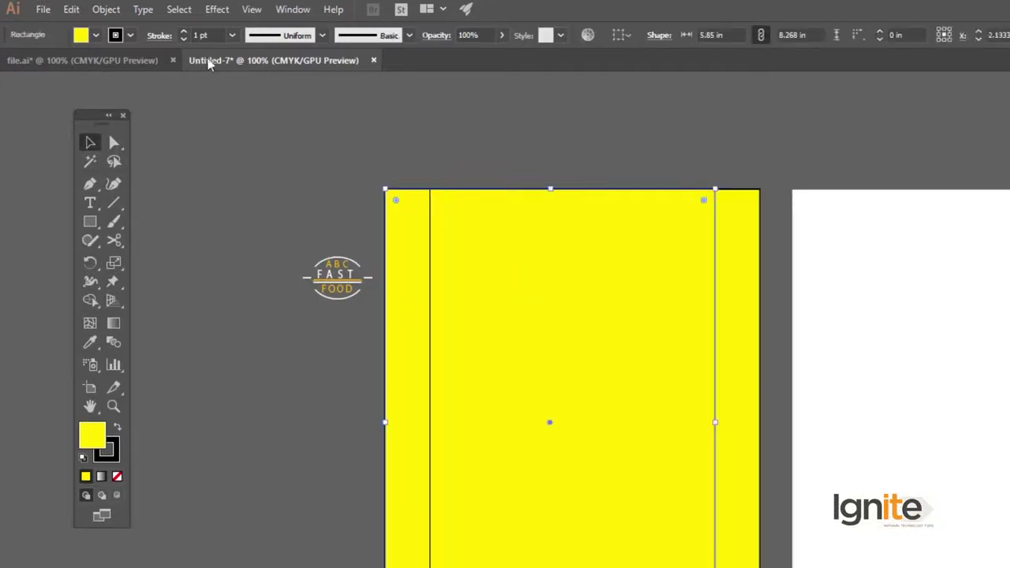
pyautogui.click(95, 37)
pyautogui.click(44, 62)
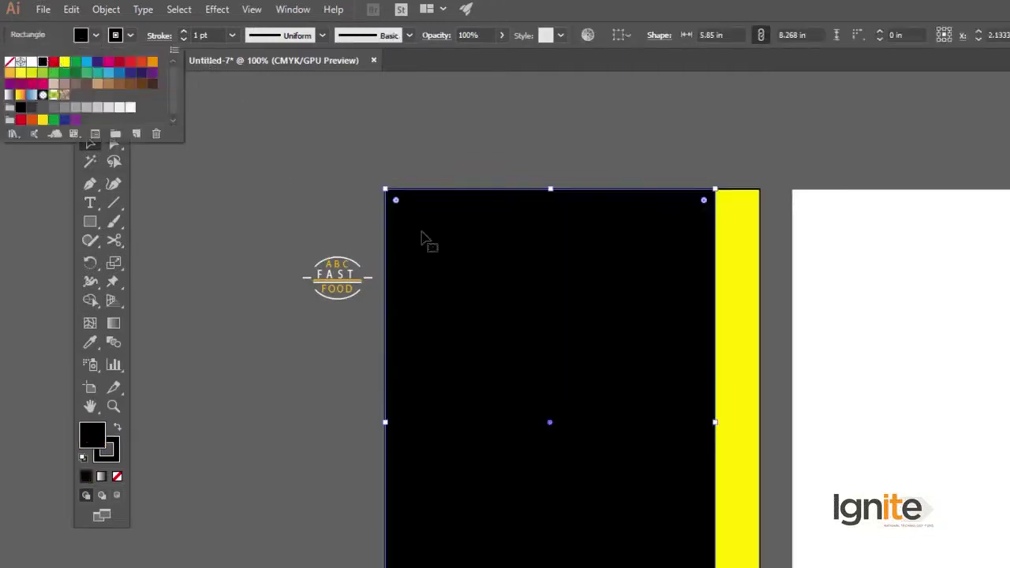
# Step: Align the black rectangle with the artboard and scale it proportionally about its center to about 5.04 × 7.12 in
pyautogui.moveTo(495, 255); pyautogui.dragTo(529, 242)
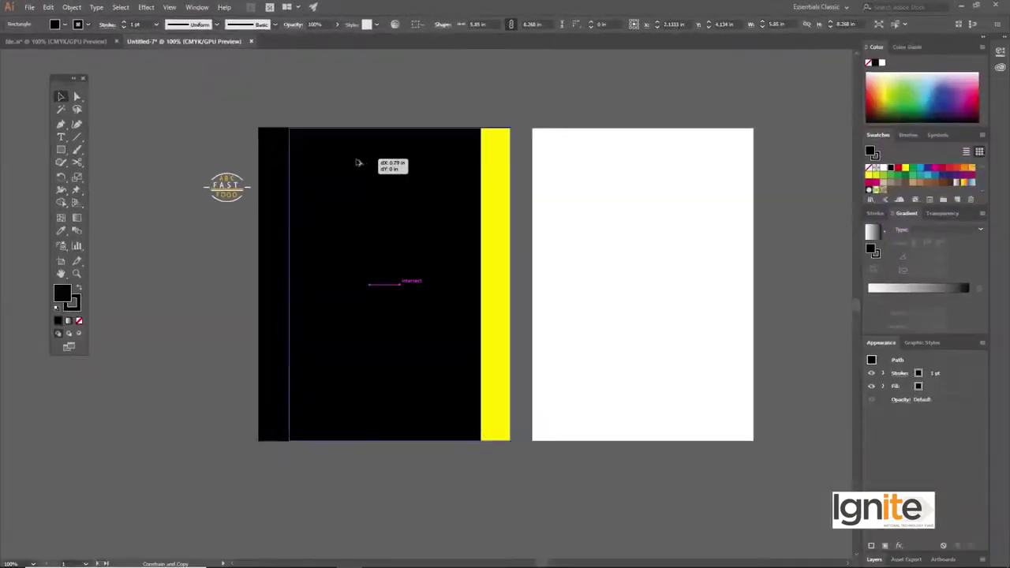
pyautogui.moveTo(357, 163)
pyautogui.mouseDown()
pyautogui.moveTo(333, 157)
pyautogui.moveTo(357, 144)
pyautogui.mouseUp()
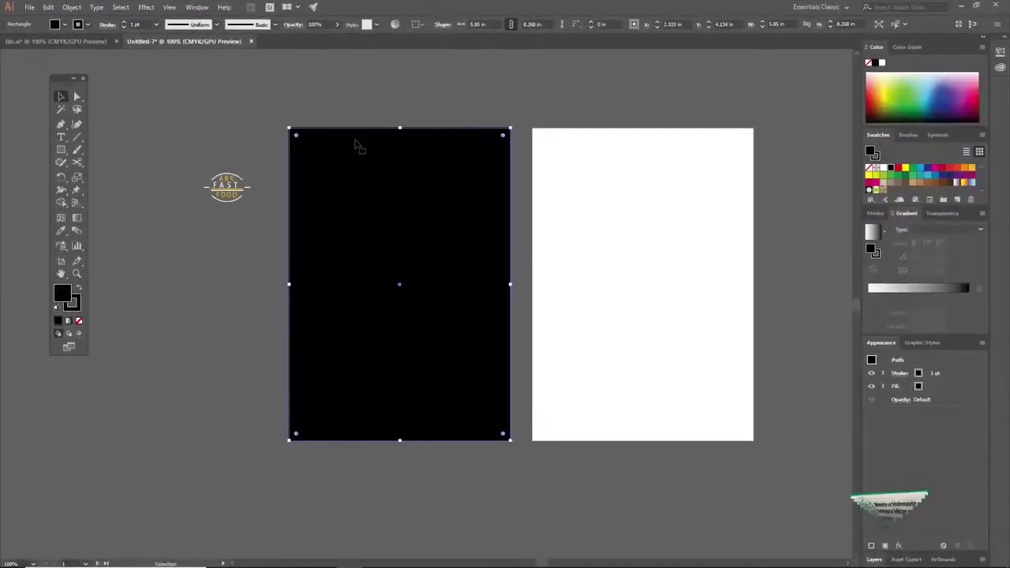
pyautogui.moveTo(509, 128); pyautogui.dragTo(497, 136)
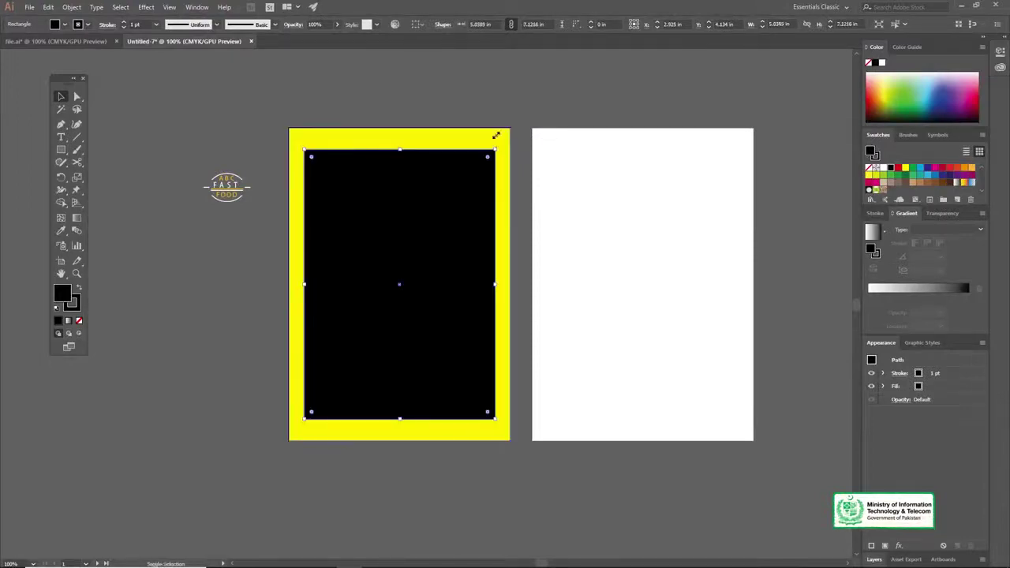
pyautogui.click(396, 120)
# Step: Move the logo onto the upper part of the black rectangle and bring it to the front
pyautogui.hotkey('ctrl', '+')
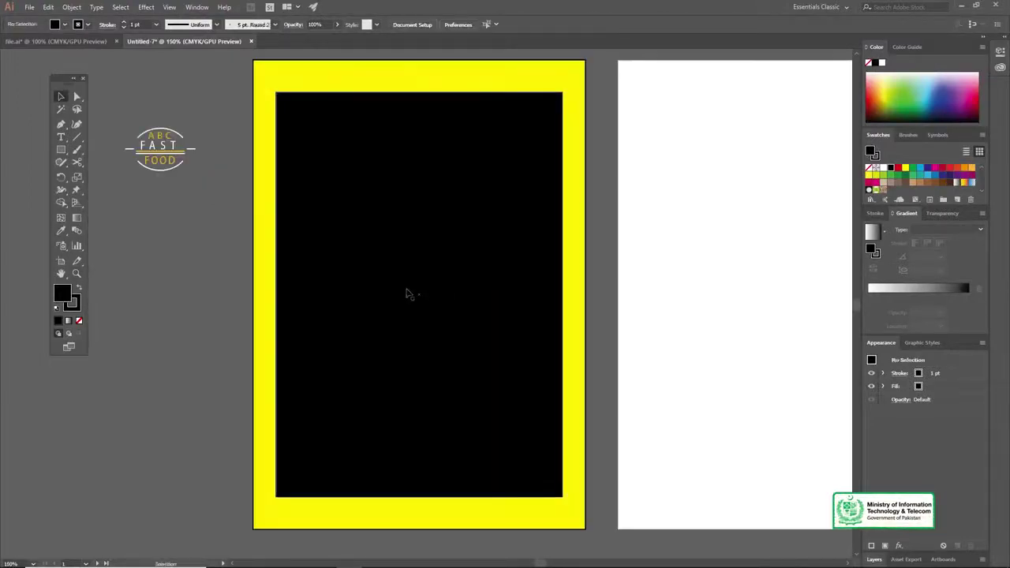
pyautogui.moveTo(158, 164); pyautogui.dragTo(409, 141)
pyautogui.rightClick(409, 140)
pyautogui.moveTo(514, 258)
pyautogui.click(561, 257)
# Step: Center the logo horizontally on the black rectangle and nudge both slightly sideways
pyautogui.press('z')
pyautogui.keyDown('alt'); pyautogui.click(421, 259); pyautogui.keyUp('alt')
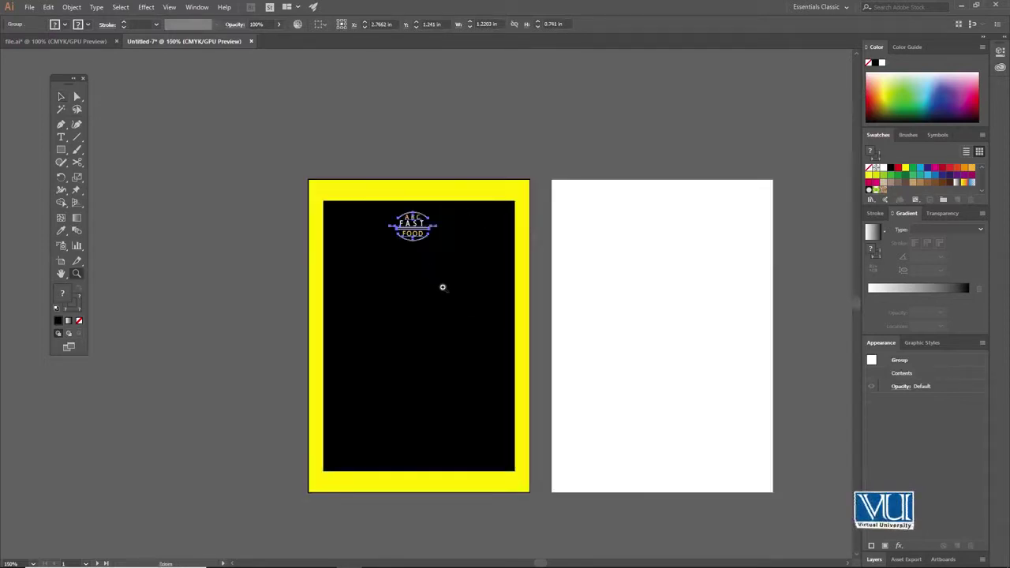
pyautogui.click(429, 291)
pyautogui.click(421, 282)
pyautogui.press('v')
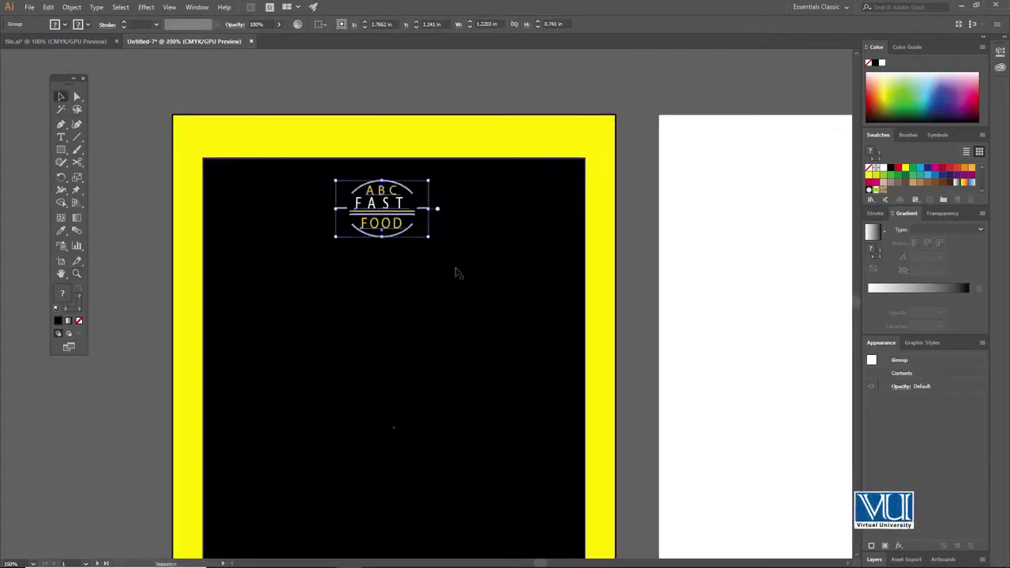
pyautogui.keyDown('shift'); pyautogui.click(482, 279); pyautogui.keyUp('shift')
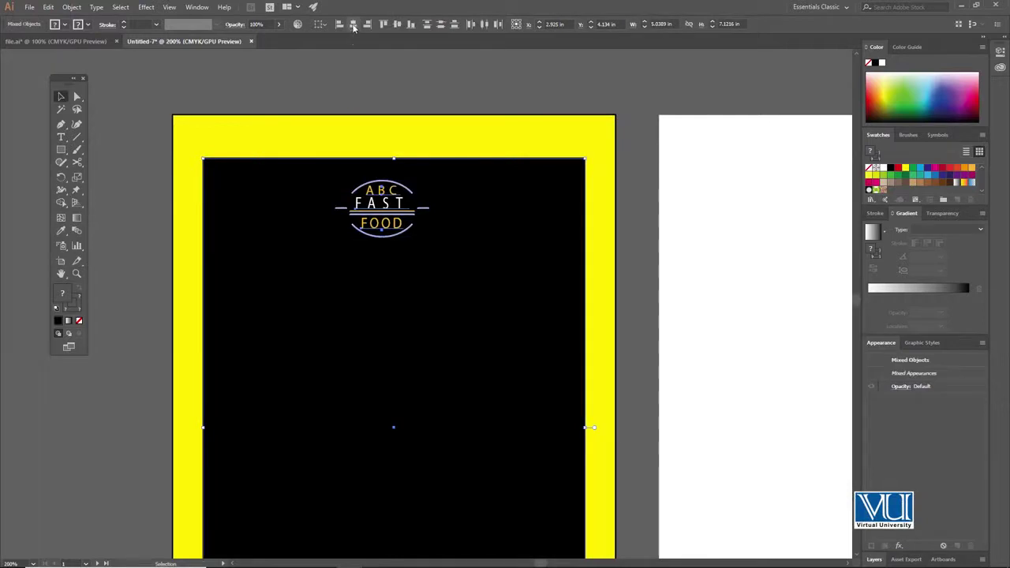
pyautogui.click(352, 24)
pyautogui.press('Right')
pyautogui.press('Right')
pyautogui.press('Right')
pyautogui.click(369, 93)
# Step: Place image.jpg from the 172- Leaflet folder in File Explorer onto the first artboard
pyautogui.press('z')
pyautogui.keyDown('alt'); pyautogui.click(415, 323); pyautogui.keyUp('alt')
pyautogui.keyDown('alt'); pyautogui.click(417, 314); pyautogui.keyUp('alt')
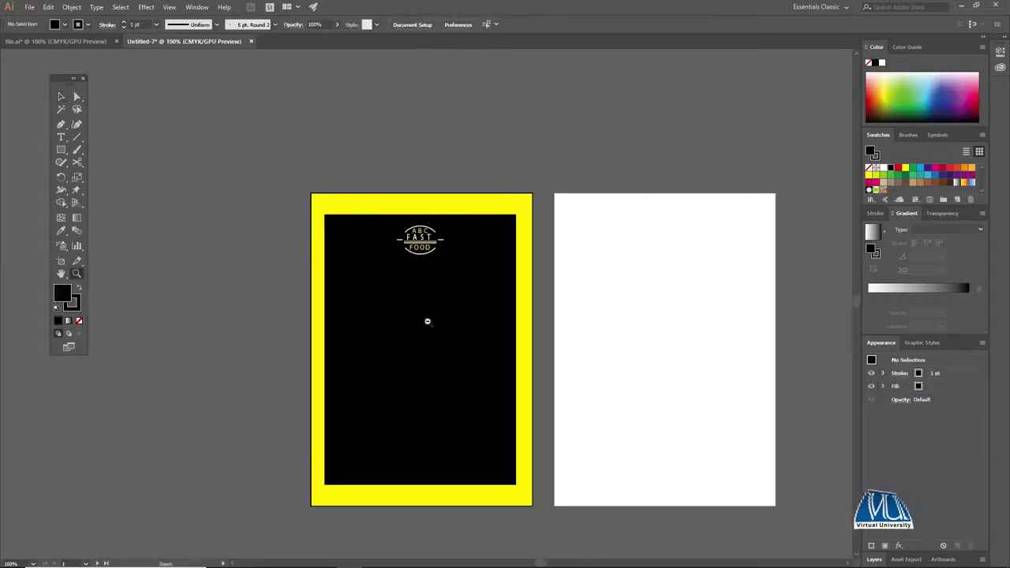
pyautogui.click(411, 266)
pyautogui.press('v')
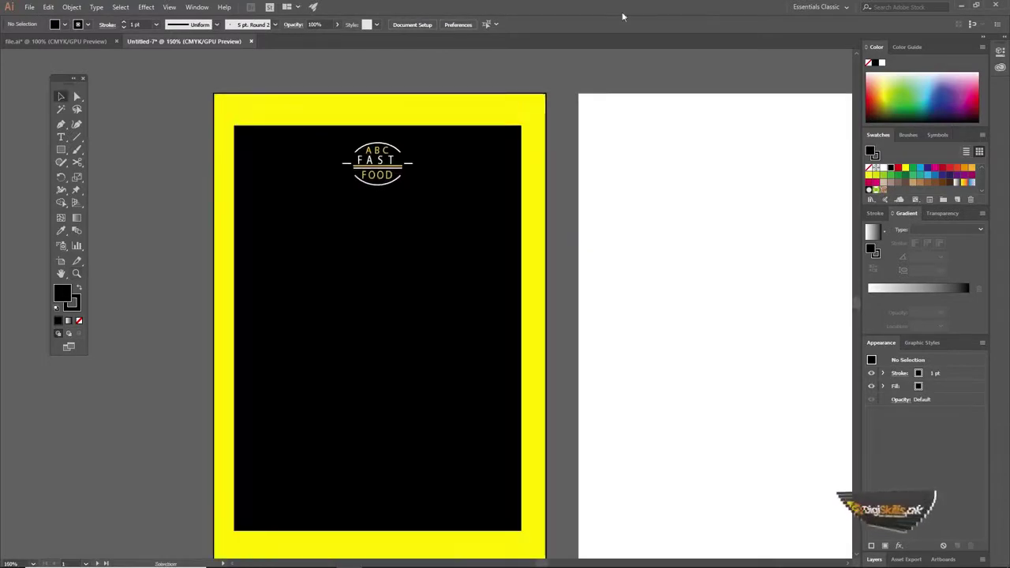
pyautogui.moveTo(243, 543)
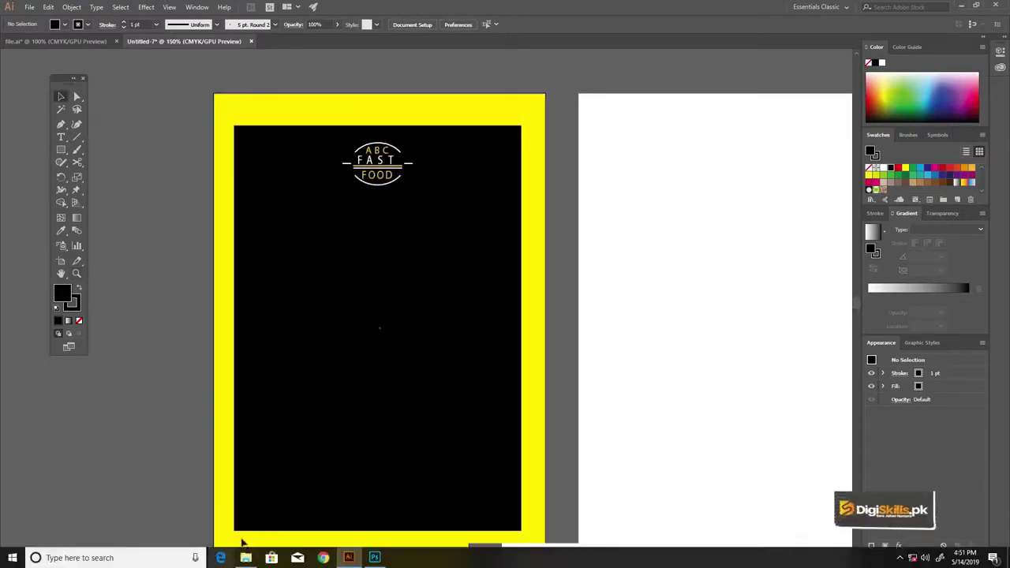
pyautogui.click(248, 558)
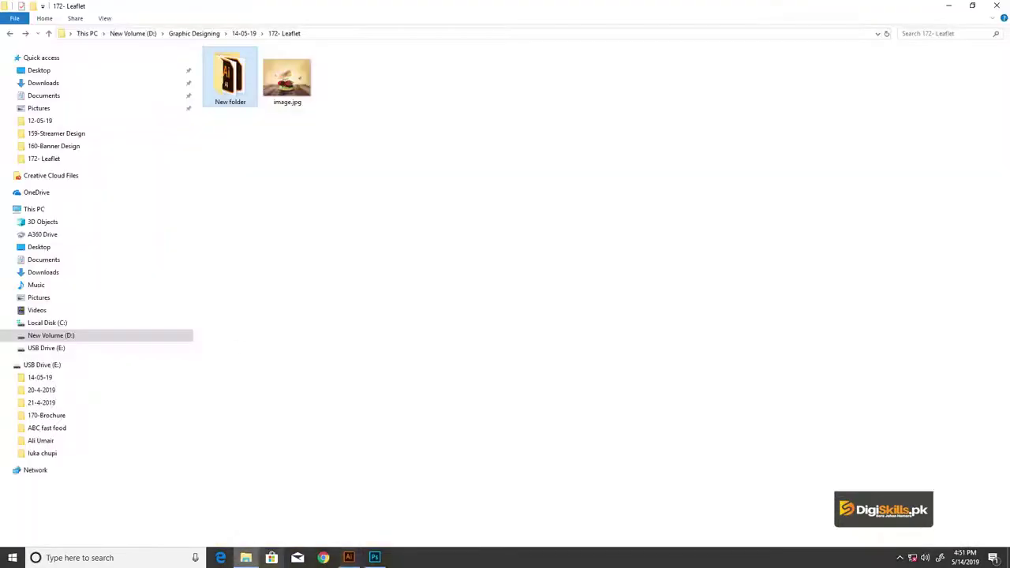
pyautogui.moveTo(288, 77); pyautogui.dragTo(400, 298)
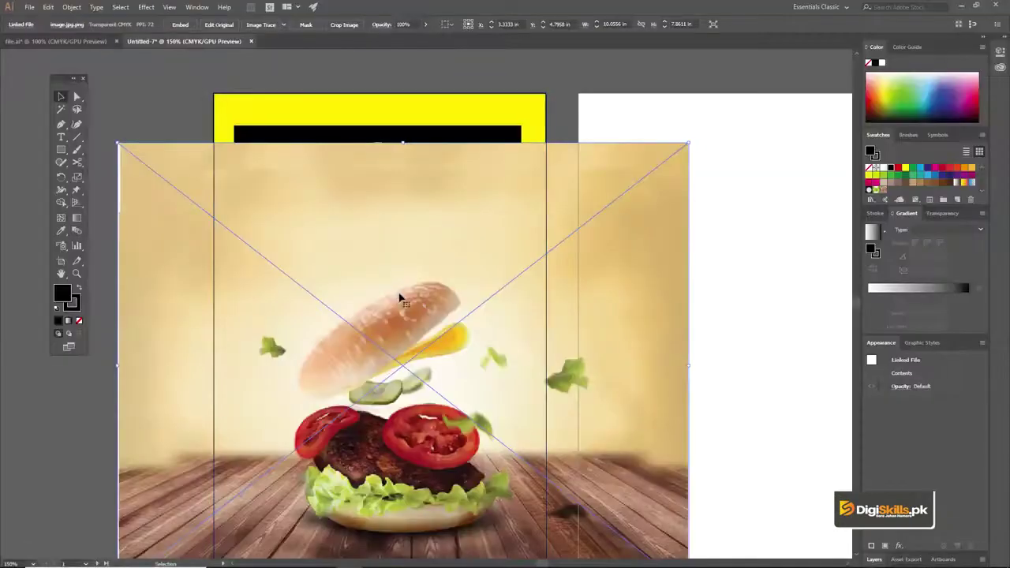
# Step: Embed the burger image and scale it to about 5.02 × 3.93 in, spanning the black rectangle's width below the logo
pyautogui.keyDown('ctrl'); pyautogui.keyDown('alt'); pyautogui.click(401, 367); pyautogui.keyUp('alt'); pyautogui.keyUp('ctrl')
pyautogui.click(180, 25)
pyautogui.moveTo(617, 154); pyautogui.dragTo(505, 242)
pyautogui.moveTo(458, 275); pyautogui.dragTo(423, 280)
pyautogui.moveTo(470, 241); pyautogui.dragTo(518, 219)
pyautogui.hotkey('ctrl', '+')
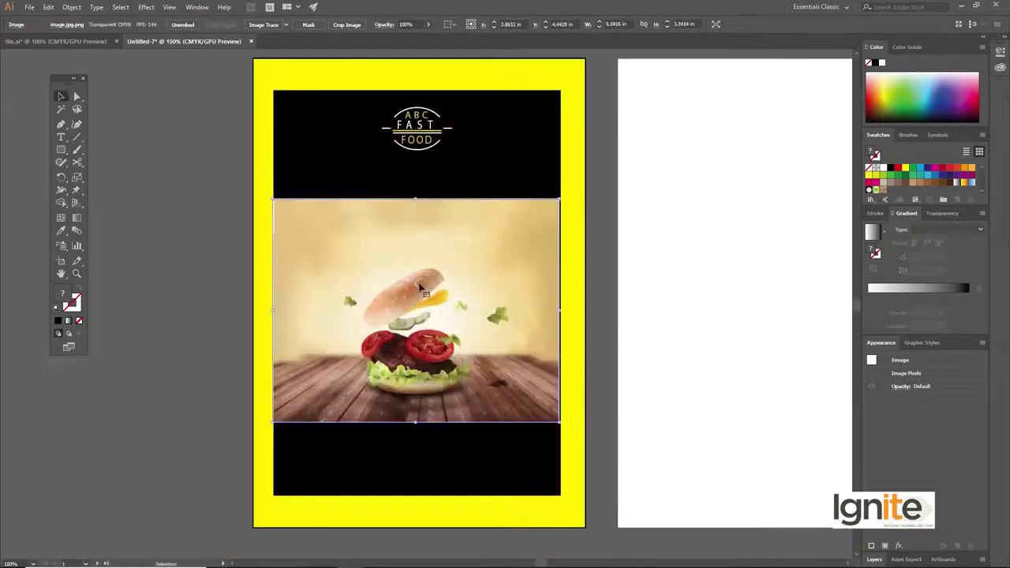
pyautogui.click(418, 282)
pyautogui.press('v')
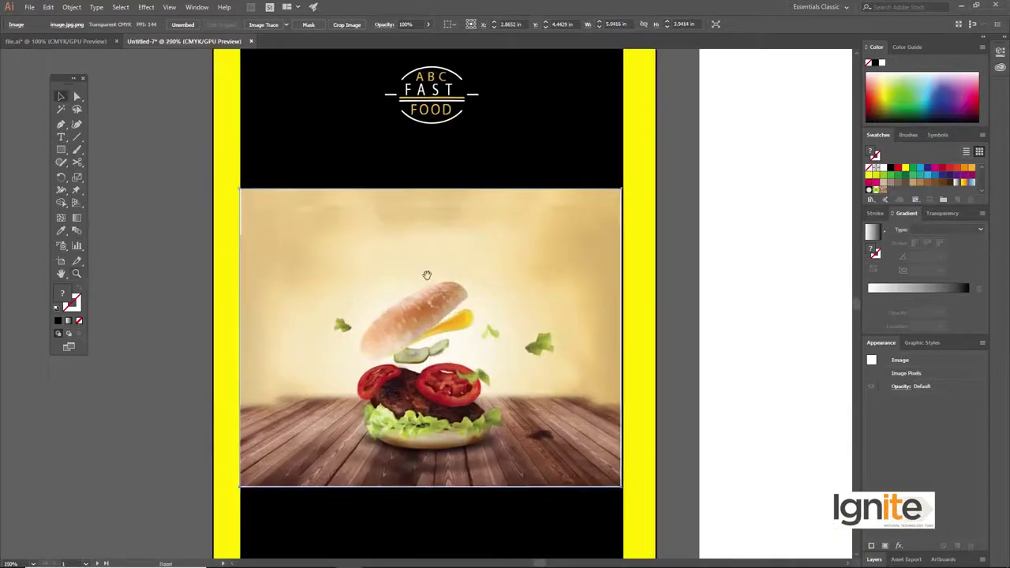
pyautogui.moveTo(241, 189)
pyautogui.mouseDown()
pyautogui.moveTo(251, 198)
pyautogui.moveTo(241, 189)
pyautogui.mouseUp()
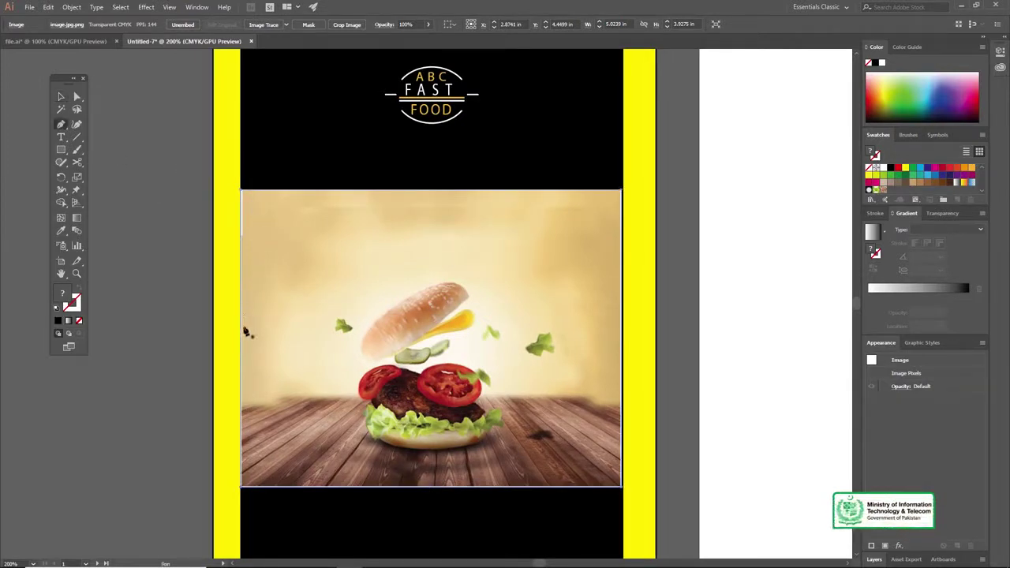
# Step: Draw a closed Pen shape with an S-curved upper edge rising to the right across the black rectangle's width, covering the burger image's upper part
pyautogui.scroll(1, 245, 283)
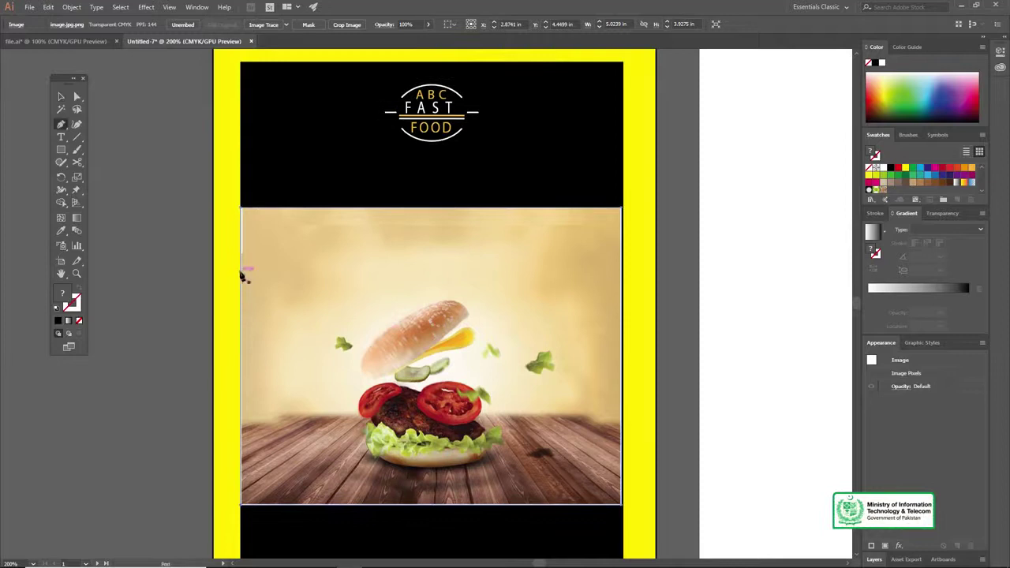
pyautogui.click(241, 271)
pyautogui.moveTo(472, 204); pyautogui.dragTo(567, 221)
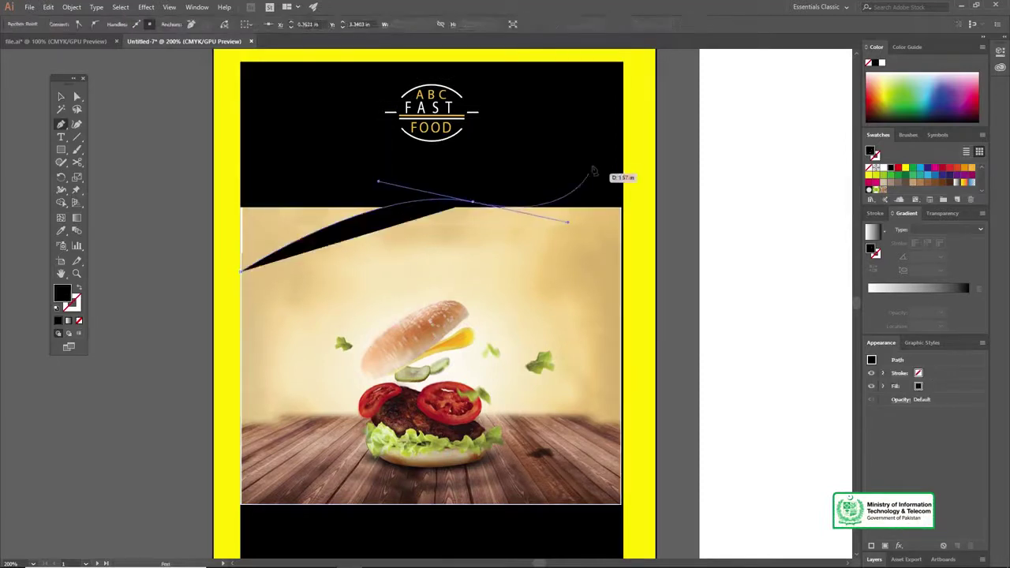
pyautogui.click(624, 116)
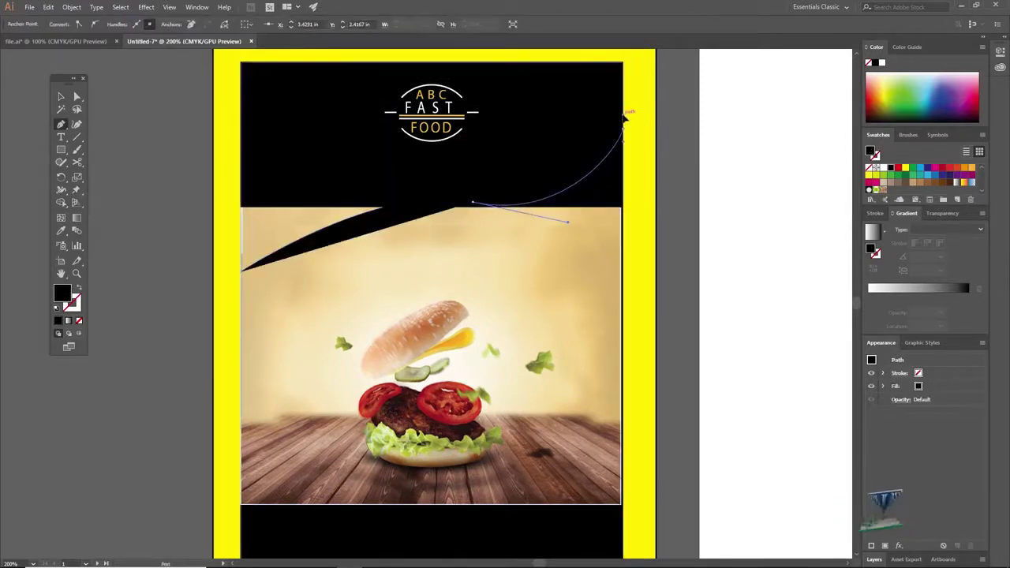
pyautogui.click(623, 135)
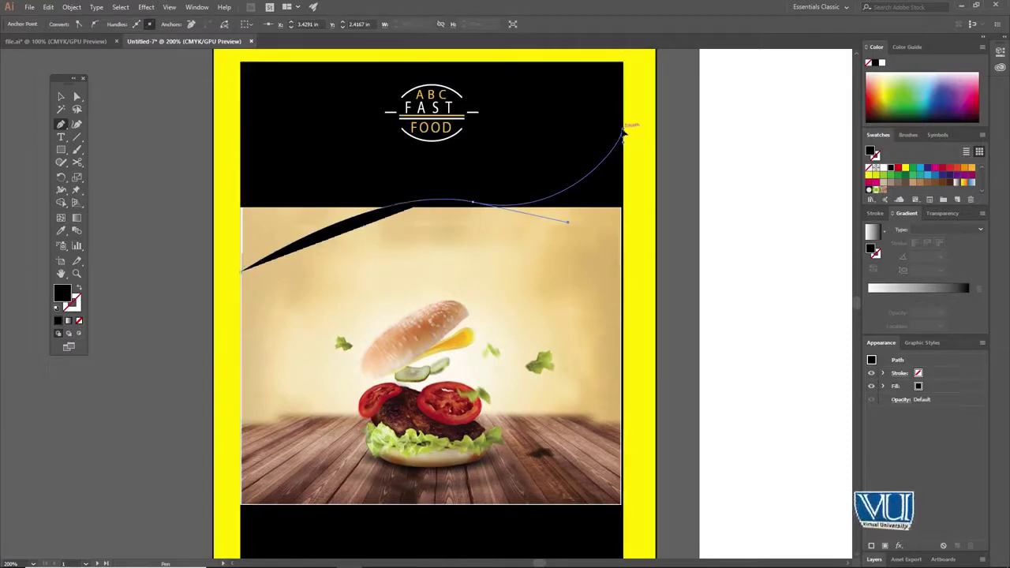
pyautogui.click(623, 406)
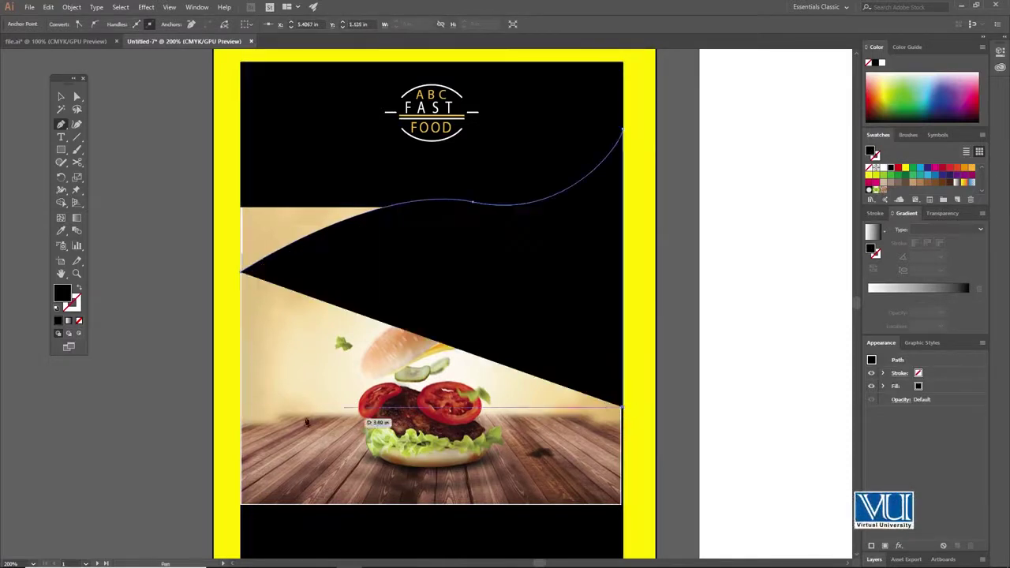
pyautogui.click(244, 411)
pyautogui.click(242, 274)
# Step: Clip the burger image with the wavy shape using a clipping mask
pyautogui.hotkey('ctrl', '-')
pyautogui.keyDown('shift'); pyautogui.click(354, 252); pyautogui.keyUp('shift')
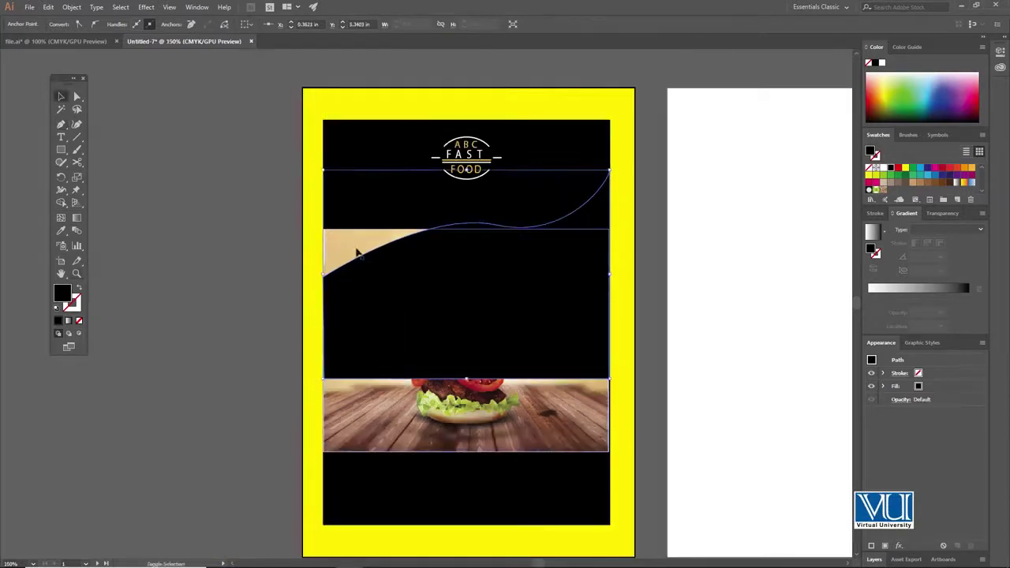
pyautogui.rightClick(394, 307)
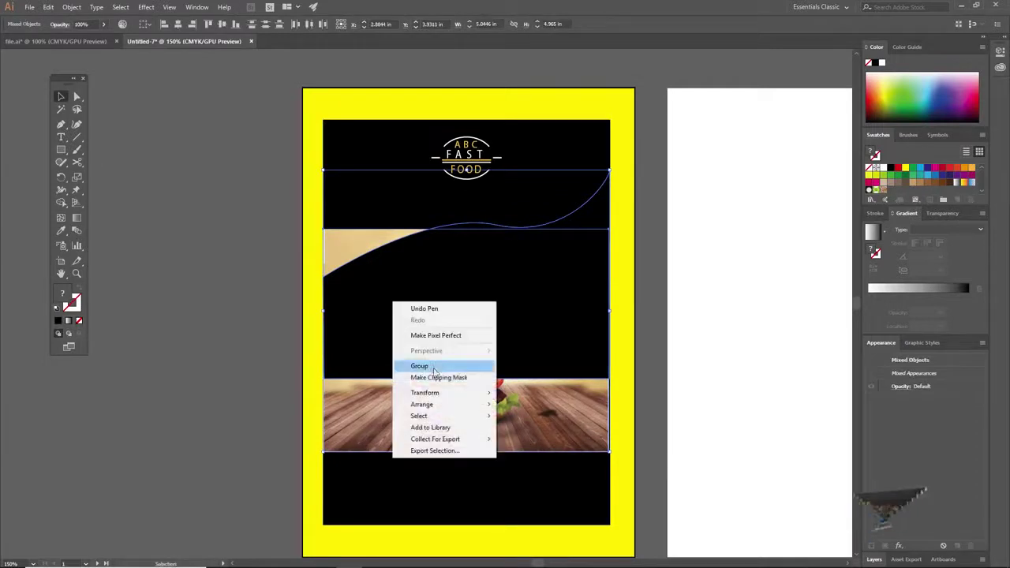
pyautogui.click(430, 379)
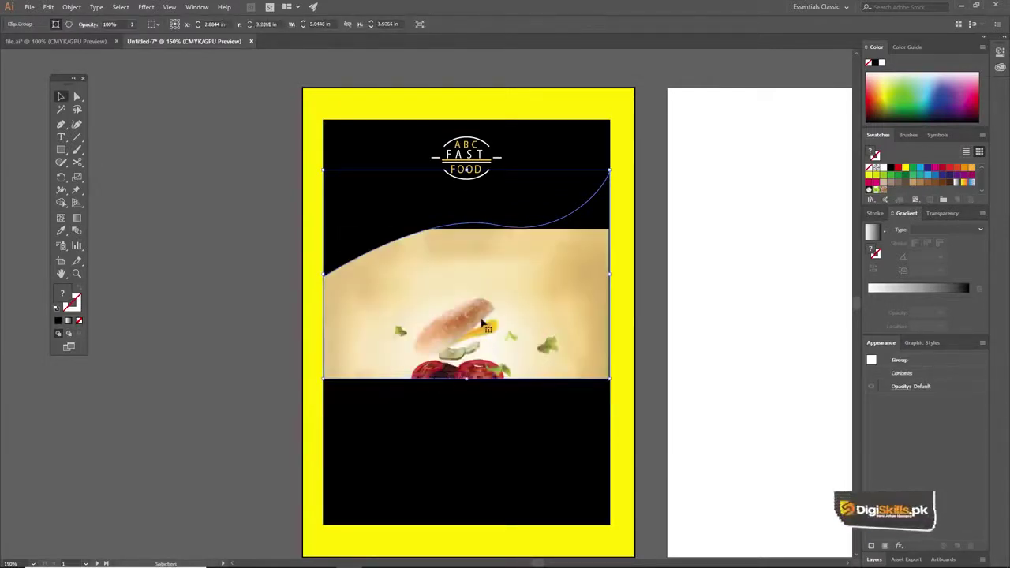
# Step: Shift the burger image straight up inside its clipping mask so it fills the whole wavy shape, and leave isolation mode
pyautogui.doubleClick(489, 318)
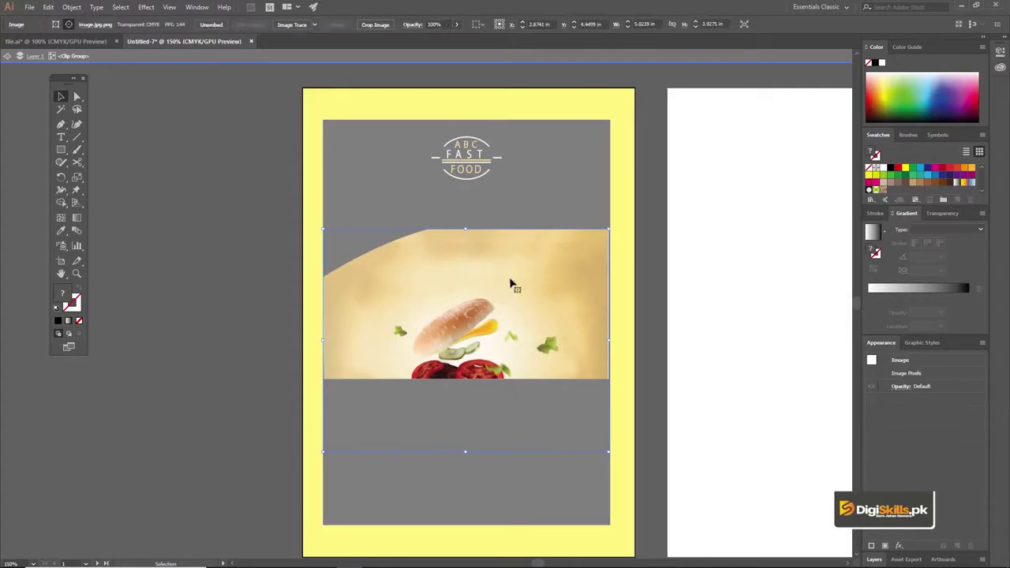
pyautogui.moveTo(506, 262); pyautogui.dragTo(505, 296)
pyautogui.keyDown('shift'); pyautogui.click(505, 311); pyautogui.keyUp('shift')
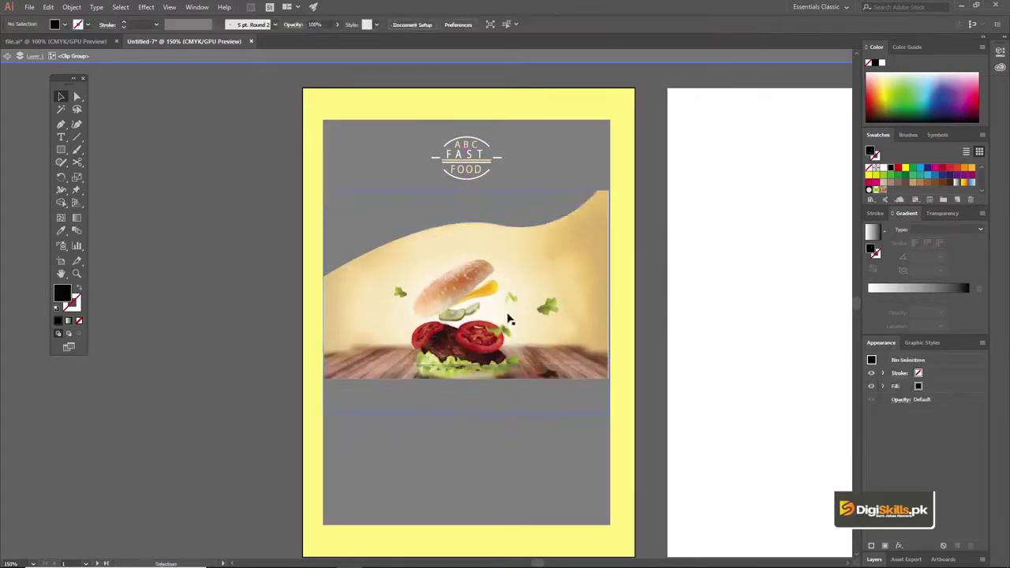
pyautogui.hotkey('ctrl', 'z')
pyautogui.hotkey('ctrl', 'z')
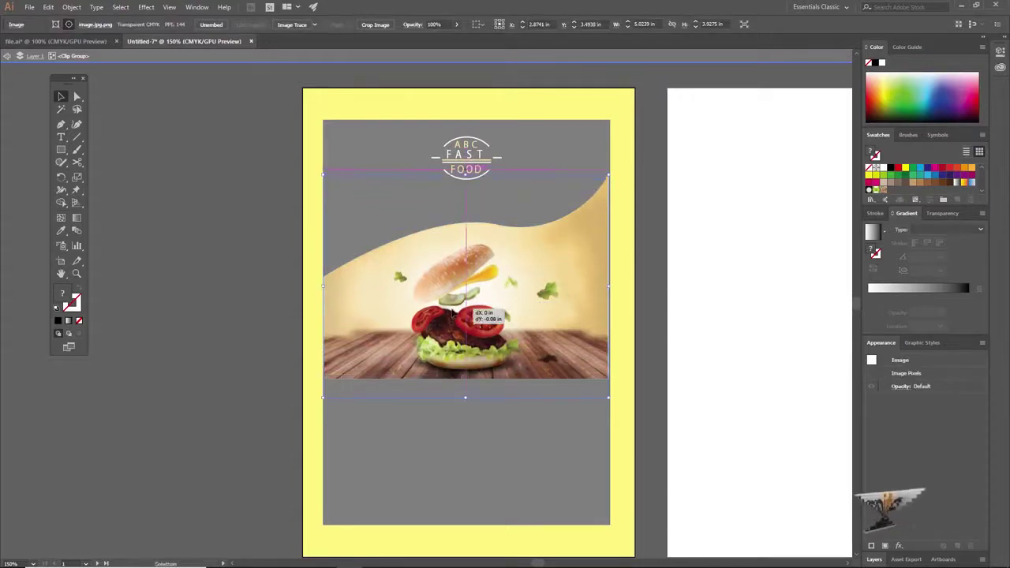
pyautogui.hotkey('ctrl', 'z')
pyautogui.doubleClick(219, 248)
# Step: Move the clipped burger image straight down to the vertical middle of the black rectangle
pyautogui.press('z')
pyautogui.keyDown('alt'); pyautogui.click(447, 325); pyautogui.keyUp('alt')
pyautogui.click(446, 325)
pyautogui.press('v')
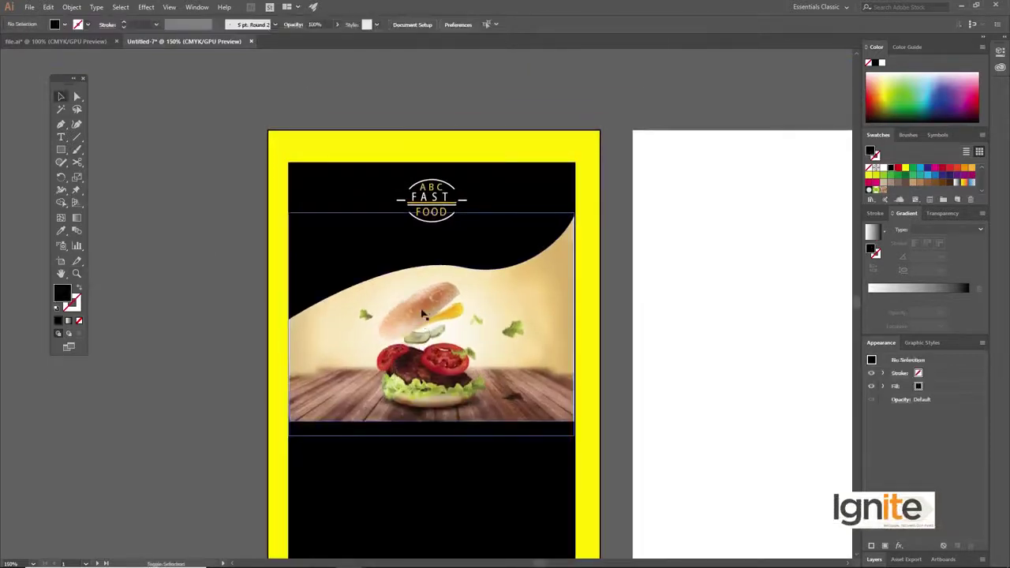
pyautogui.click(425, 325)
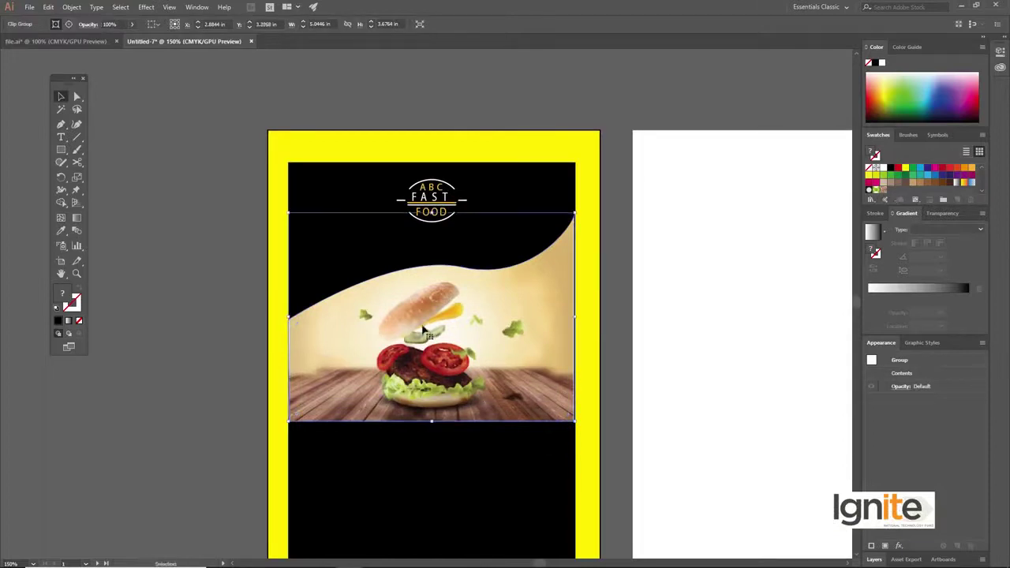
pyautogui.moveTo(415, 310); pyautogui.dragTo(415, 360)
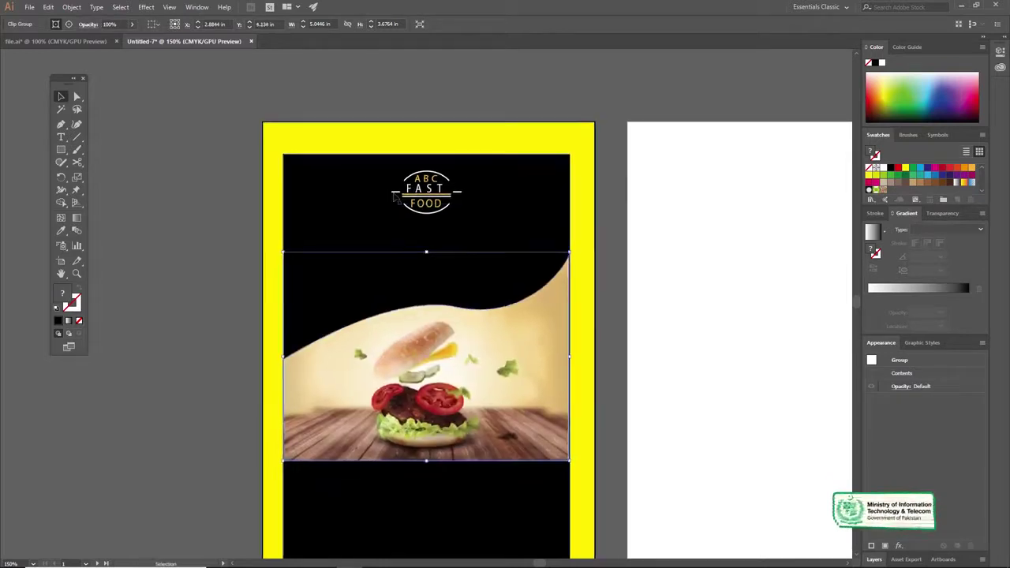
# Step: Add the text ABC below the logo, in front of the other objects, at about 34 pt
pyautogui.click(421, 245)
pyautogui.press('t')
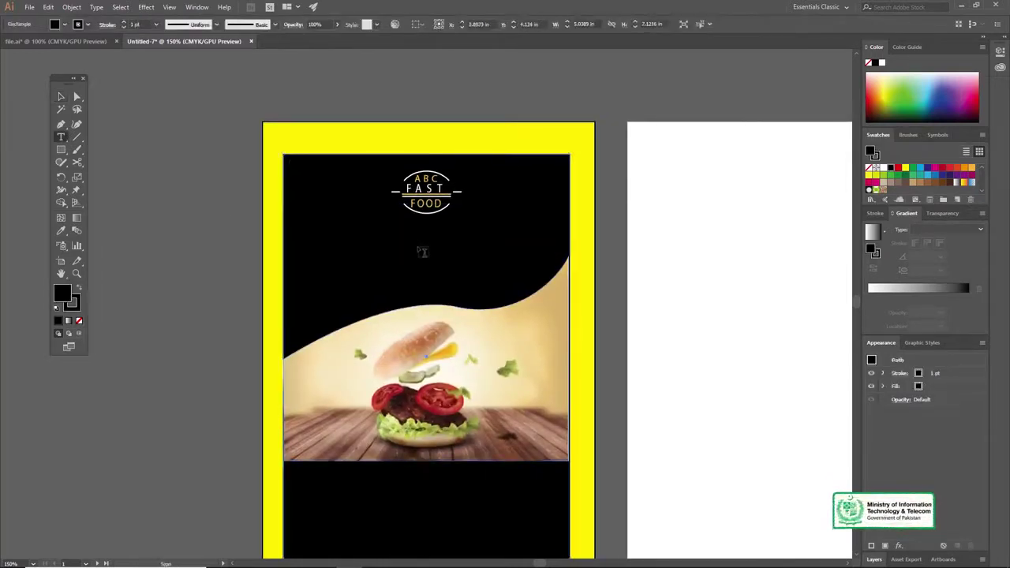
pyautogui.click(414, 253)
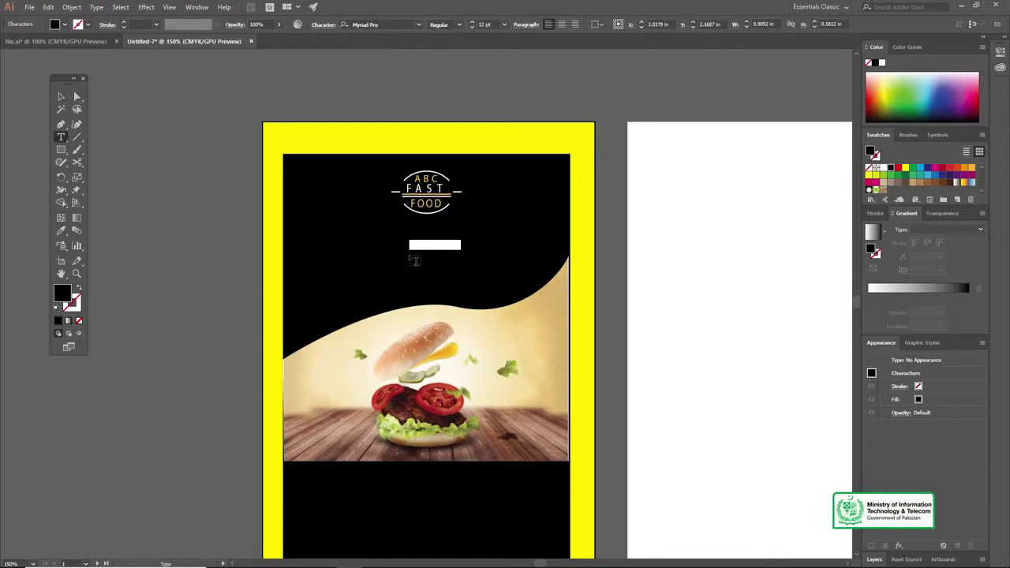
pyautogui.press('Escape')
pyautogui.rightClick(416, 245)
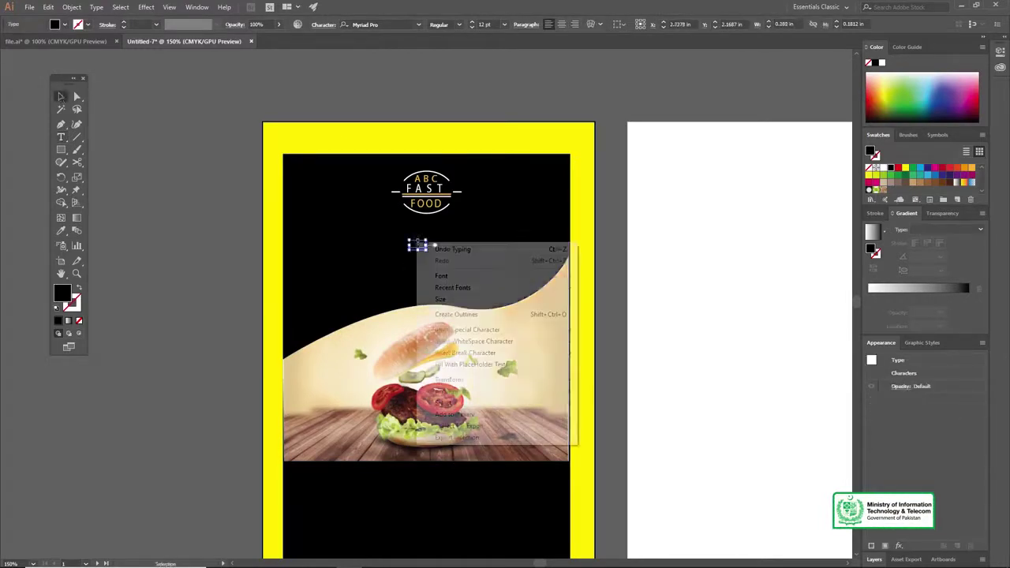
pyautogui.moveTo(552, 391)
pyautogui.click(612, 392)
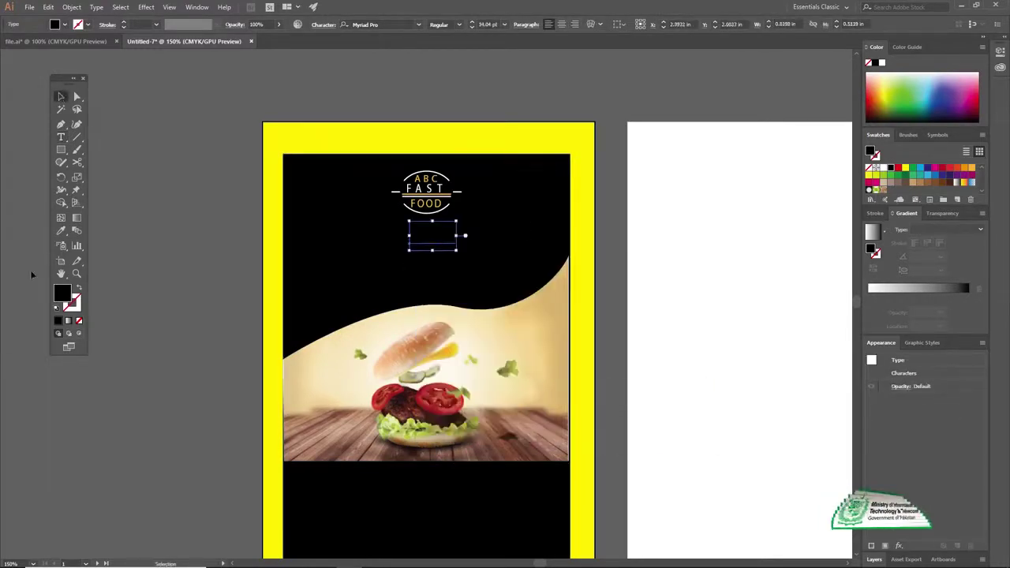
# Step: Fill the new ABC text with white
pyautogui.click(65, 25)
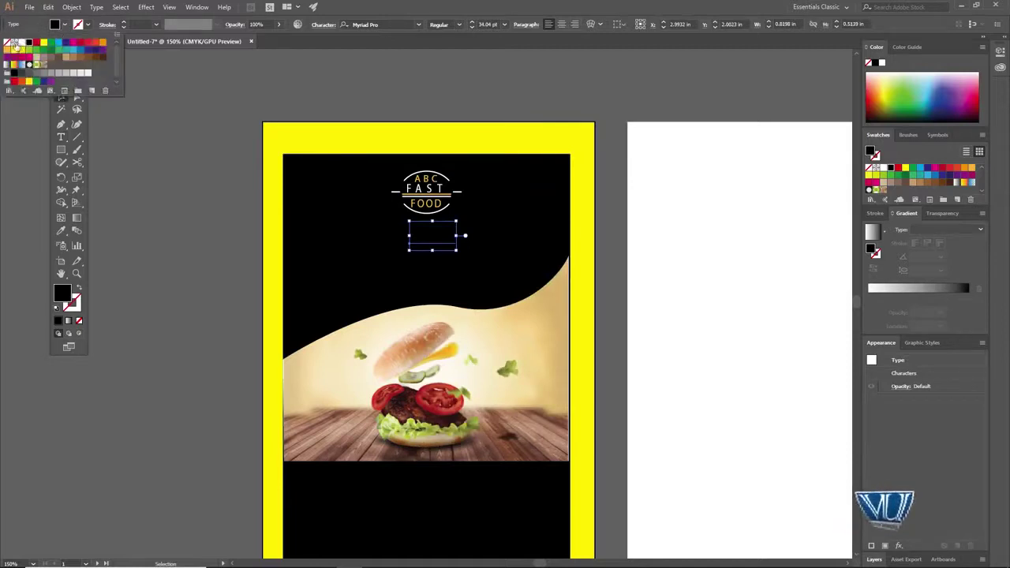
pyautogui.click(23, 43)
pyautogui.click(66, 26)
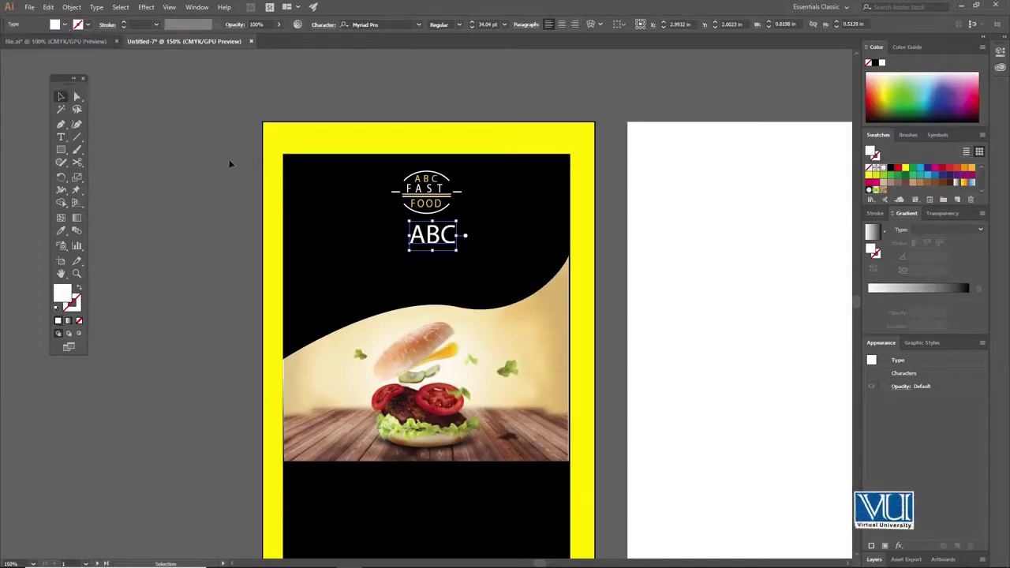
# Step: Reduce the ABC text to about 25 pt and duplicate it directly below as FOOD
pyautogui.hotkey('ctrl', '+')
pyautogui.moveTo(391, 282); pyautogui.dragTo(399, 276)
pyautogui.hotkey('ctrl', 'space')
pyautogui.keyDown('ctrl'); pyautogui.click(412, 270); pyautogui.keyUp('ctrl')
pyautogui.moveTo(451, 297); pyautogui.dragTo(452, 346)
pyautogui.press('t')
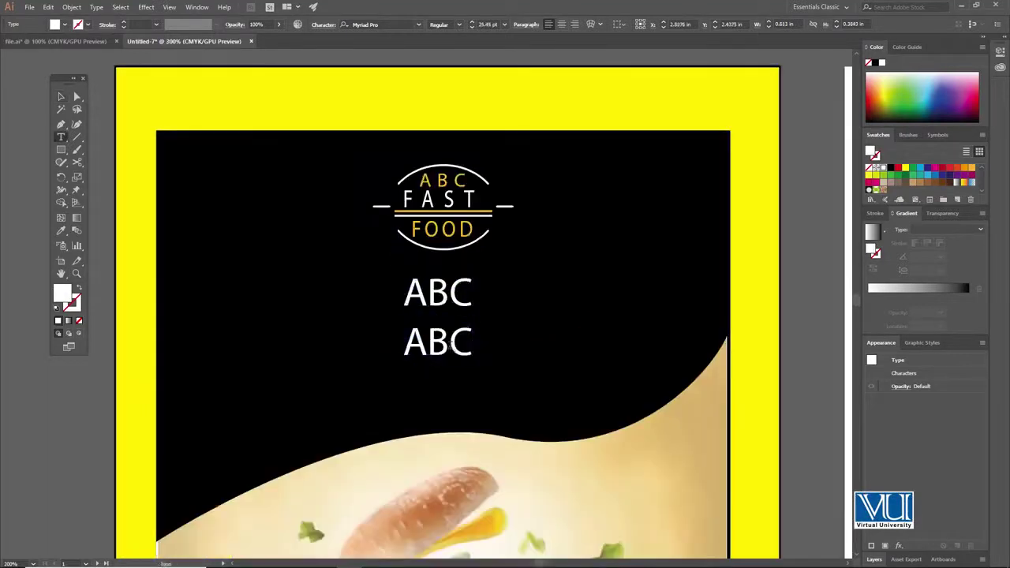
pyautogui.doubleClick(451, 344)
pyautogui.write('FOOD')
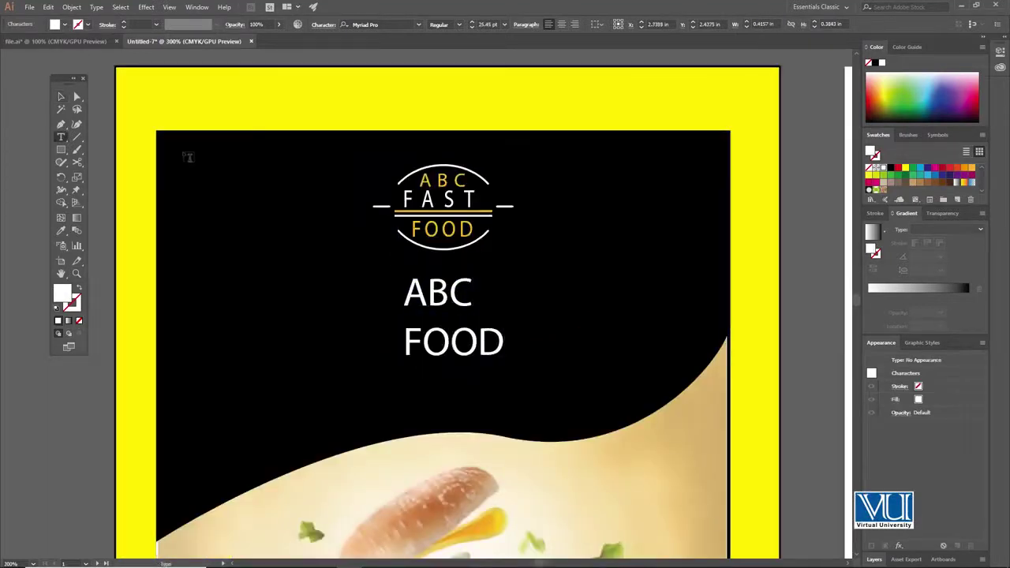
# Step: Move the FOOD text to the left on the same line and replace its wording with FAST
pyautogui.click(60, 96)
pyautogui.moveTo(448, 341)
pyautogui.mouseDown()
pyautogui.moveTo(330, 341)
pyautogui.moveTo(341, 341)
pyautogui.mouseUp()
pyautogui.press('t')
pyautogui.doubleClick(341, 340)
pyautogui.write('f')
pyautogui.press('BackSpace')
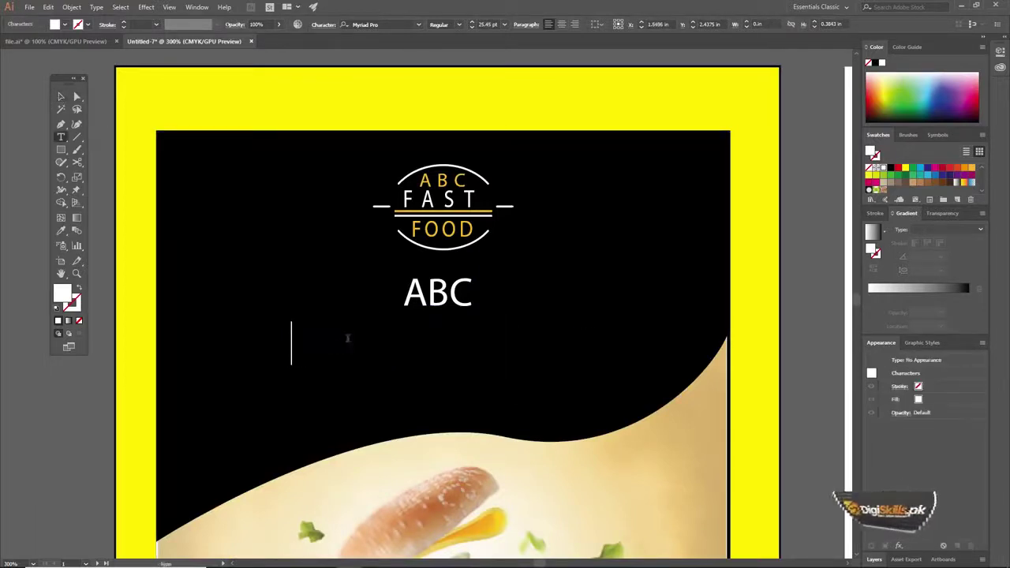
pyautogui.write('FAST')
# Step: Duplicate the FAST text to its right and change the copy to FOOD
pyautogui.click(61, 96)
pyautogui.moveTo(320, 355); pyautogui.dragTo(411, 355)
pyautogui.doubleClick(404, 344)
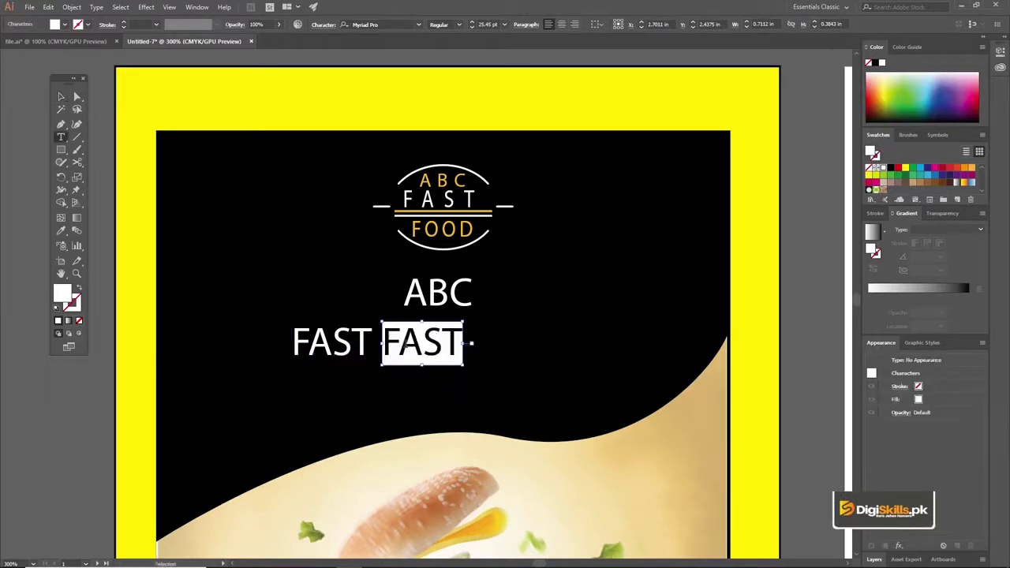
pyautogui.write('F')
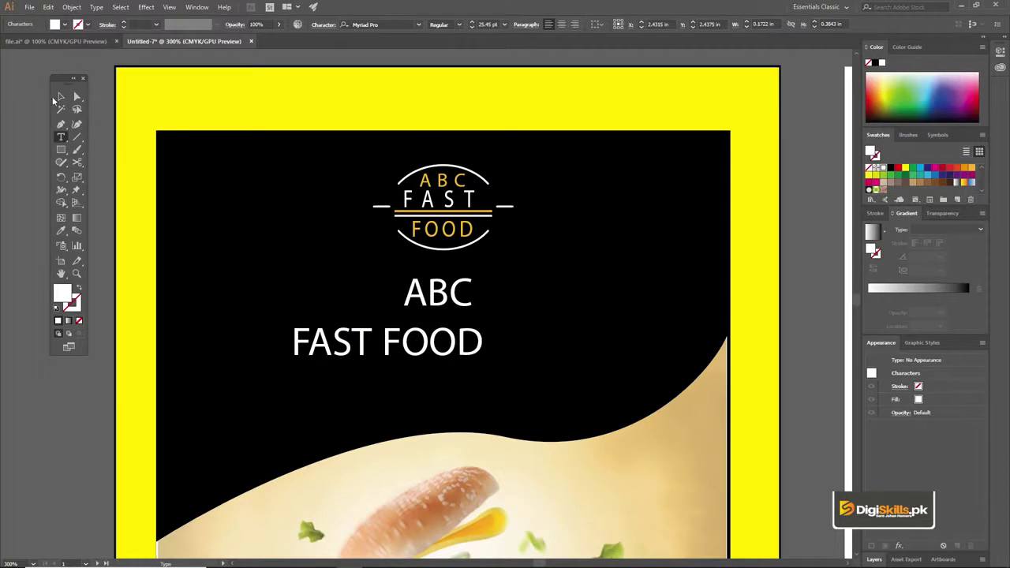
# Step: Stack the ABC, FAST and FOOD texts on three lines below the logo
pyautogui.click(61, 97)
pyautogui.moveTo(439, 344); pyautogui.dragTo(429, 393)
pyautogui.moveTo(347, 344); pyautogui.dragTo(445, 350)
pyautogui.moveTo(439, 295); pyautogui.dragTo(431, 295)
pyautogui.keyDown('shift'); pyautogui.click(426, 349); pyautogui.keyUp('shift')
pyautogui.keyDown('shift'); pyautogui.click(404, 379); pyautogui.keyUp('shift')
pyautogui.press('Right')
pyautogui.moveTo(425, 393); pyautogui.dragTo(433, 395)
# Step: Set the font of the ABC text below the logo to Bebas Neue Regular
pyautogui.doubleClick(431, 296)
pyautogui.click(388, 24)
pyautogui.write('li')
pyautogui.press('Return')
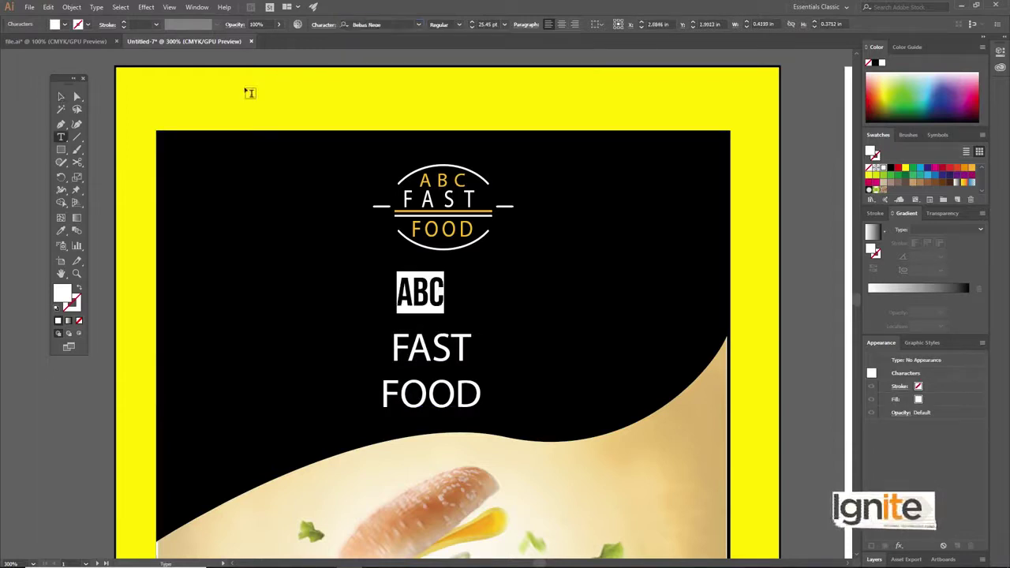
# Step: Enlarge the ABC text slightly and reposition it with FAST beneath the logo
pyautogui.click(60, 97)
pyautogui.moveTo(445, 313); pyautogui.dragTo(456, 324)
pyautogui.moveTo(446, 302); pyautogui.dragTo(467, 298)
pyautogui.keyDown('shift'); pyautogui.click(436, 353); pyautogui.keyUp('shift')
pyautogui.moveTo(436, 353); pyautogui.dragTo(446, 357)
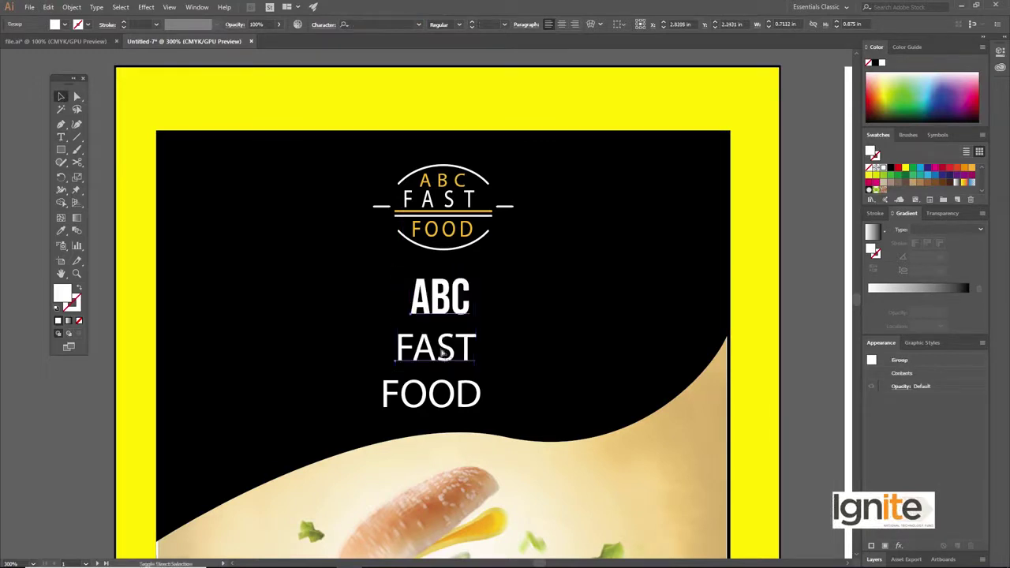
pyautogui.click(447, 322)
pyautogui.keyDown('shift'); pyautogui.click(442, 356); pyautogui.keyUp('shift')
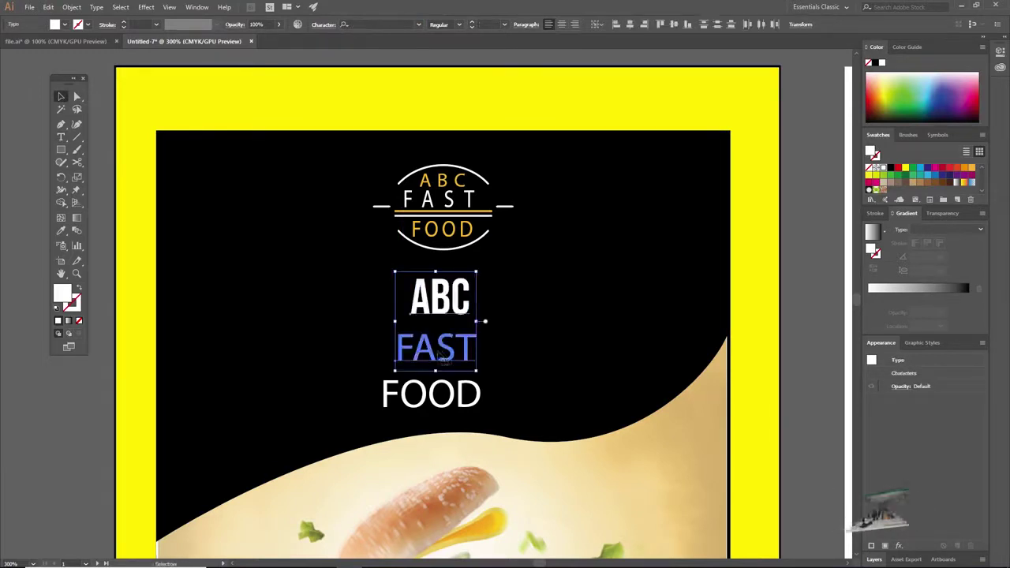
# Step: Set the font of the FAST text to Bebas Neue Bold
pyautogui.doubleClick(441, 356)
pyautogui.doubleClick(436, 351)
pyautogui.click(371, 23)
pyautogui.write('BEBAS')
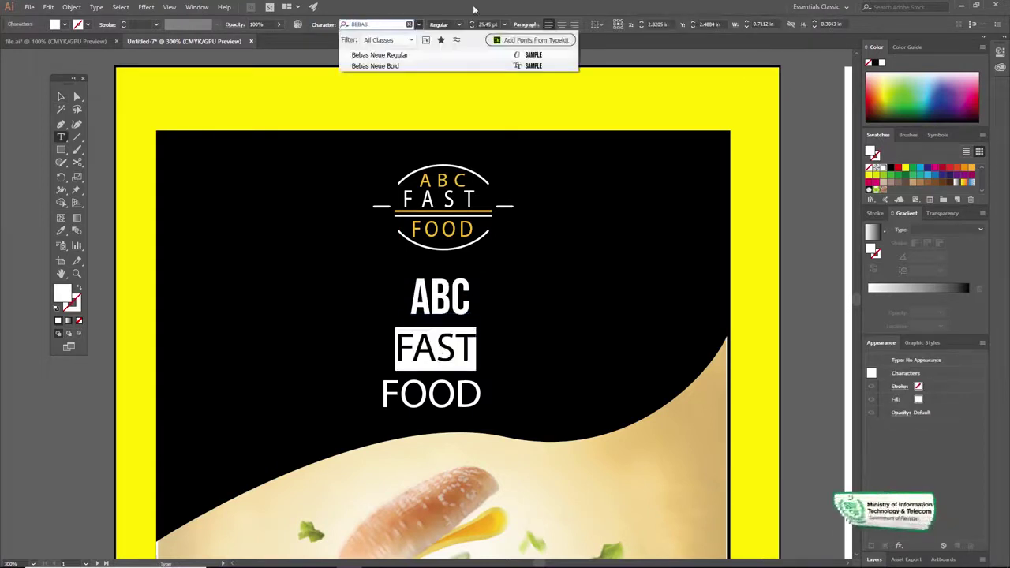
pyautogui.click(377, 66)
pyautogui.press('Escape')
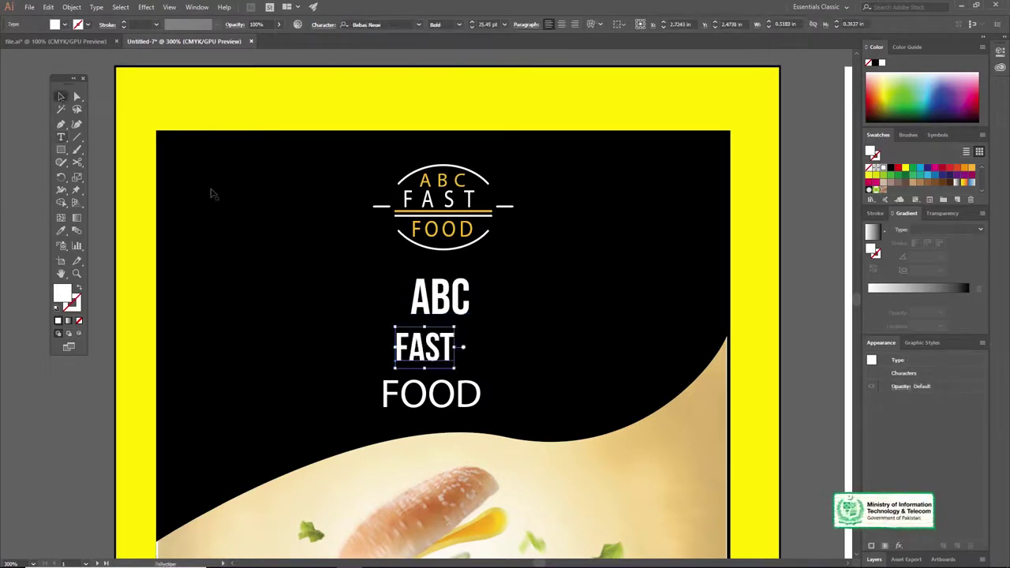
# Step: Enlarge the FAST text to about 0.90 in wide and centre it horizontally with the ABC text above
pyautogui.moveTo(455, 328); pyautogui.dragTo(479, 332)
pyautogui.press('z')
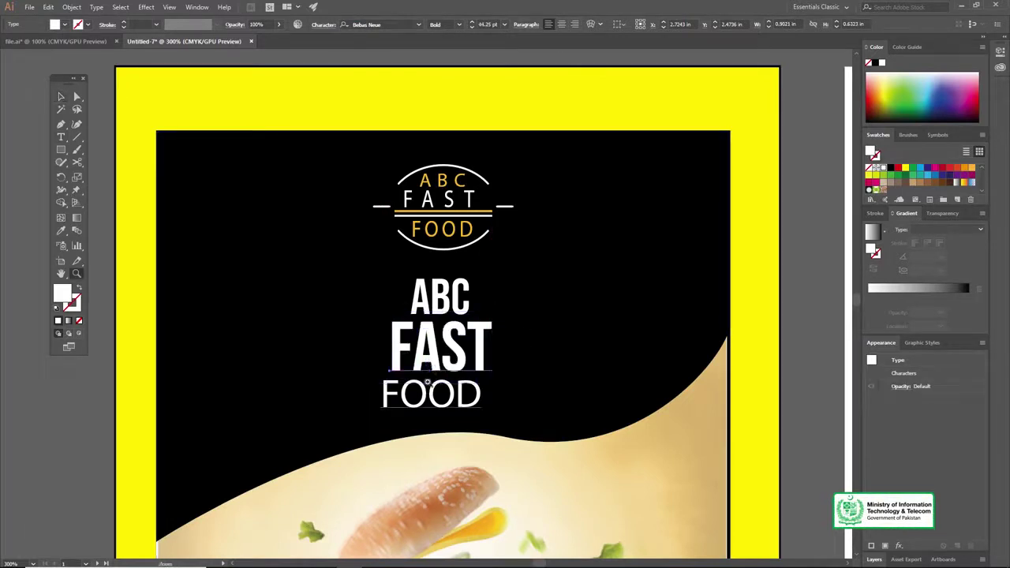
pyautogui.click(426, 384)
pyautogui.press('v')
pyautogui.keyDown('shift'); pyautogui.click(424, 240); pyautogui.keyUp('shift')
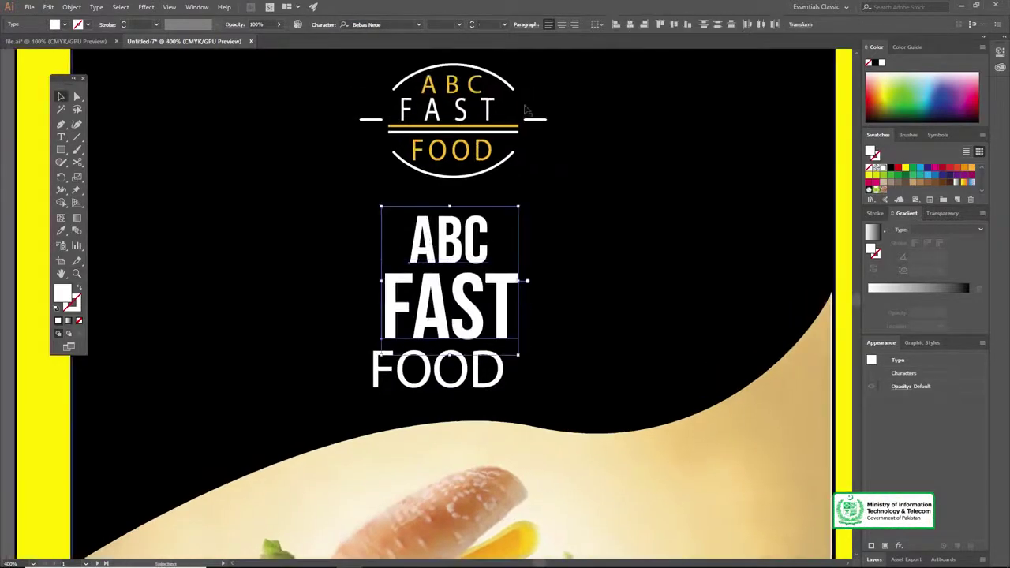
pyautogui.click(630, 24)
pyautogui.click(292, 278)
# Step: Set the font of the FOOD text to Bebas Neue Bold
pyautogui.click(412, 365)
pyautogui.press('t')
pyautogui.doubleClick(411, 363)
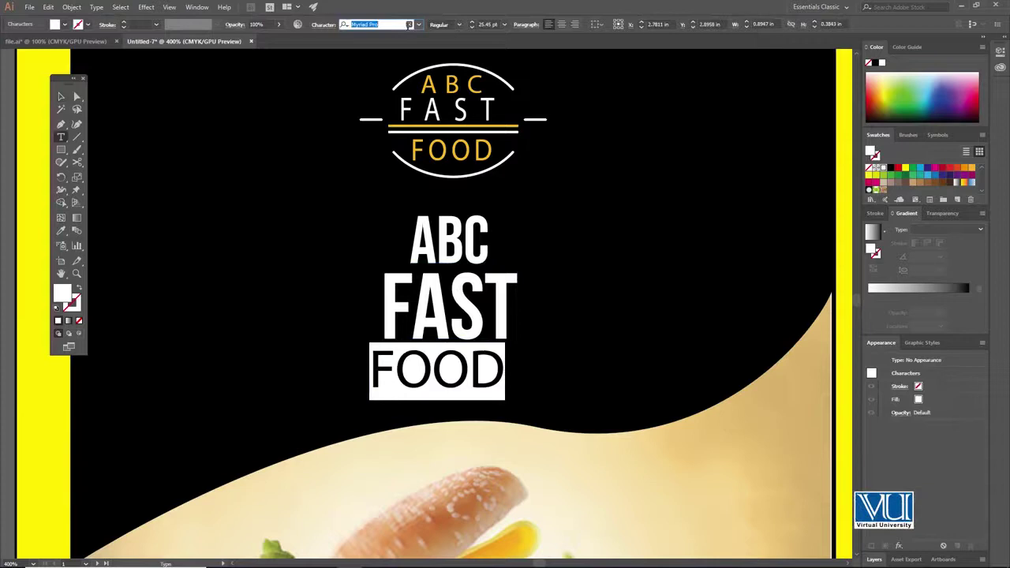
pyautogui.write('beba')
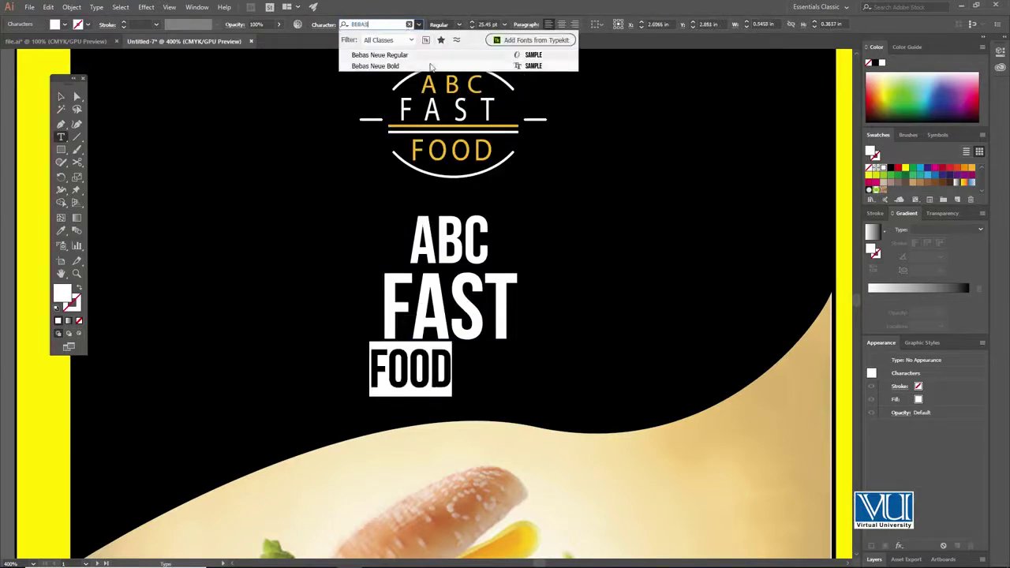
pyautogui.click(374, 66)
pyautogui.click(60, 97)
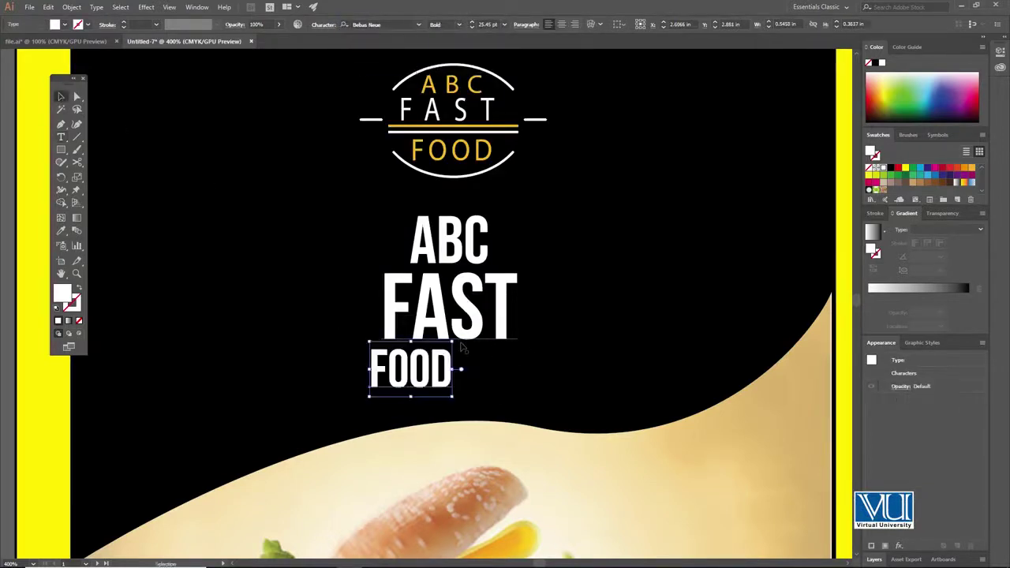
# Step: Enlarge the FOOD text to match the width of FAST, place it just below, and centre all three title lines
pyautogui.moveTo(452, 341); pyautogui.dragTo(526, 260)
pyautogui.moveTo(492, 301); pyautogui.dragTo(498, 364)
pyautogui.keyDown('shift'); pyautogui.click(472, 312); pyautogui.keyUp('shift')
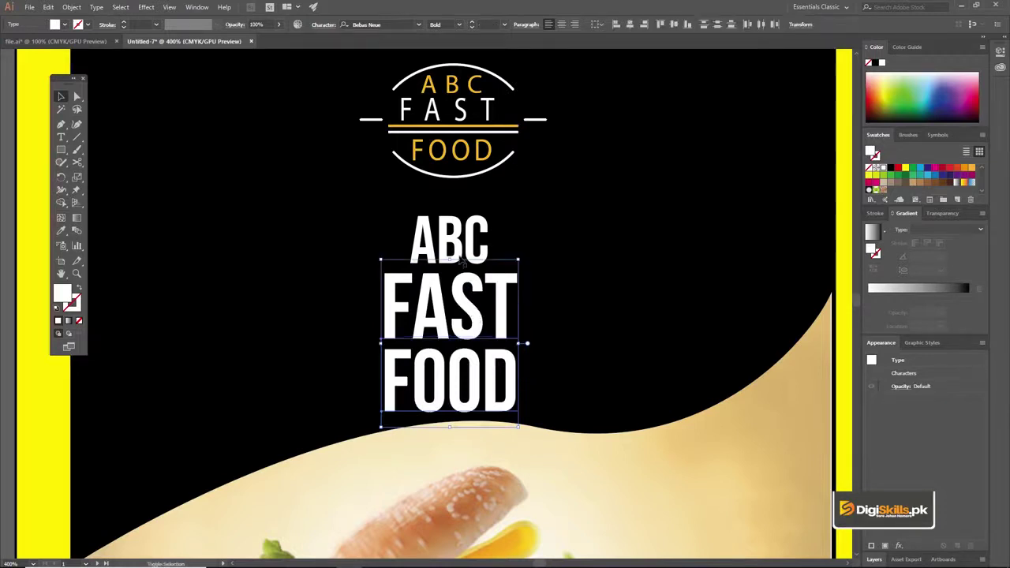
pyautogui.keyDown('shift'); pyautogui.click(464, 249); pyautogui.keyUp('shift')
pyautogui.click(632, 26)
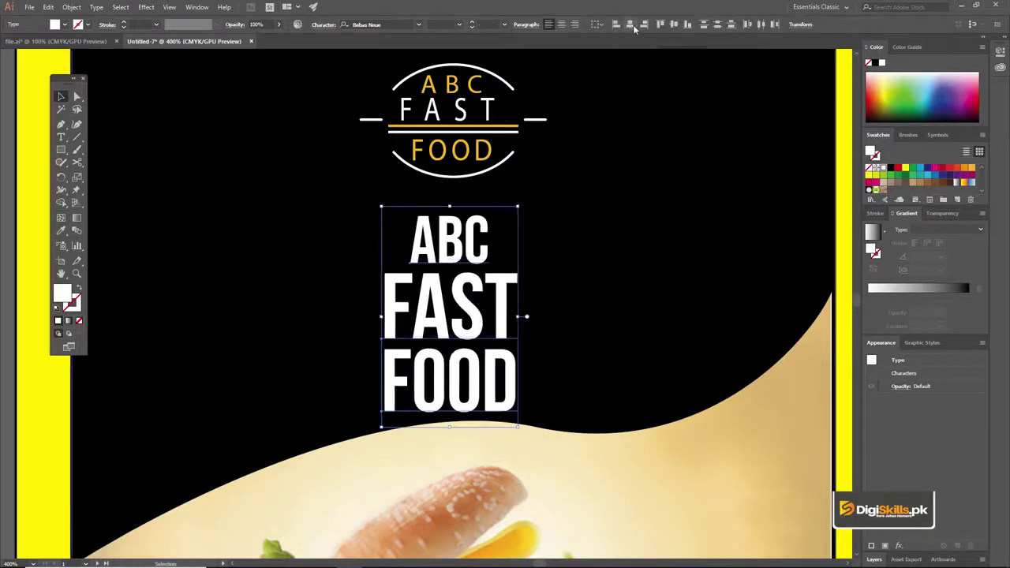
# Step: Group the ABC, FAST and FOOD title lines and move the group slightly closer to the logo
pyautogui.keyDown('ctrl'); pyautogui.keyDown('alt'); pyautogui.click(509, 274); pyautogui.keyUp('alt'); pyautogui.keyUp('ctrl')
pyautogui.keyDown('ctrl'); pyautogui.keyDown('alt'); pyautogui.click(509, 273); pyautogui.keyUp('alt'); pyautogui.keyUp('ctrl')
pyautogui.moveTo(346, 333); pyautogui.dragTo(394, 303)
pyautogui.hotkey('ctrl', 'g')
pyautogui.moveTo(424, 260); pyautogui.dragTo(427, 256)
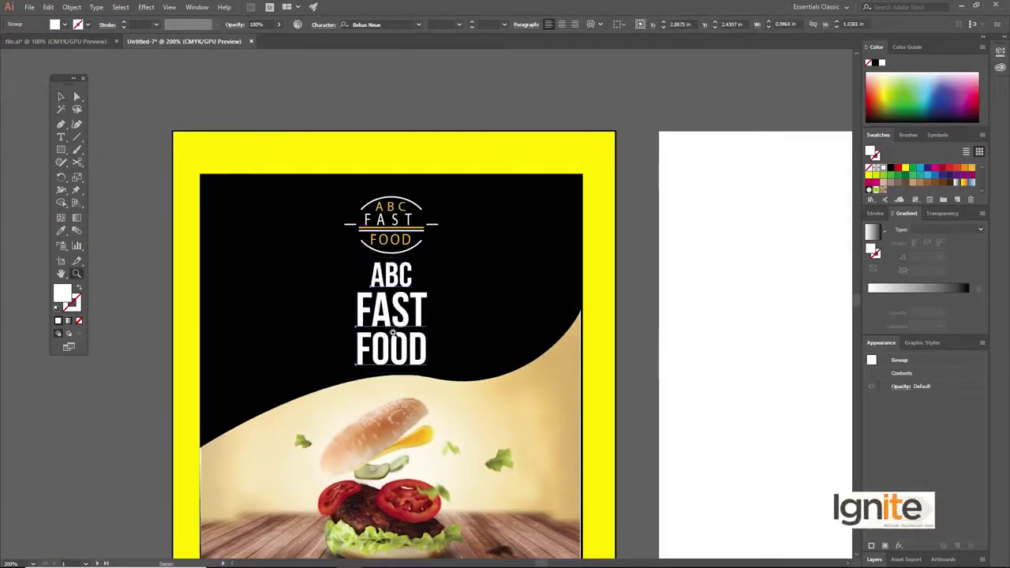
pyautogui.hotkey('ctrl', '-')
pyautogui.hotkey('ctrl', '-')
pyautogui.hotkey('ctrl', '+')
pyautogui.moveTo(396, 313); pyautogui.dragTo(374, 397)
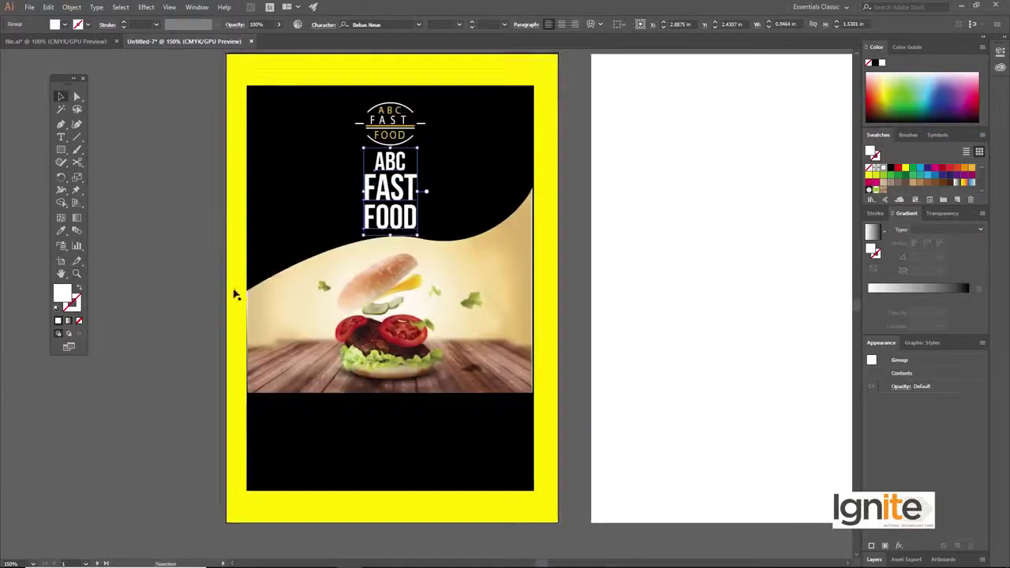
pyautogui.click(187, 277)
# Step: Draw a white rectangle about 5.04 × 0.31 in along the bottom edge of the black panel
pyautogui.press('t')
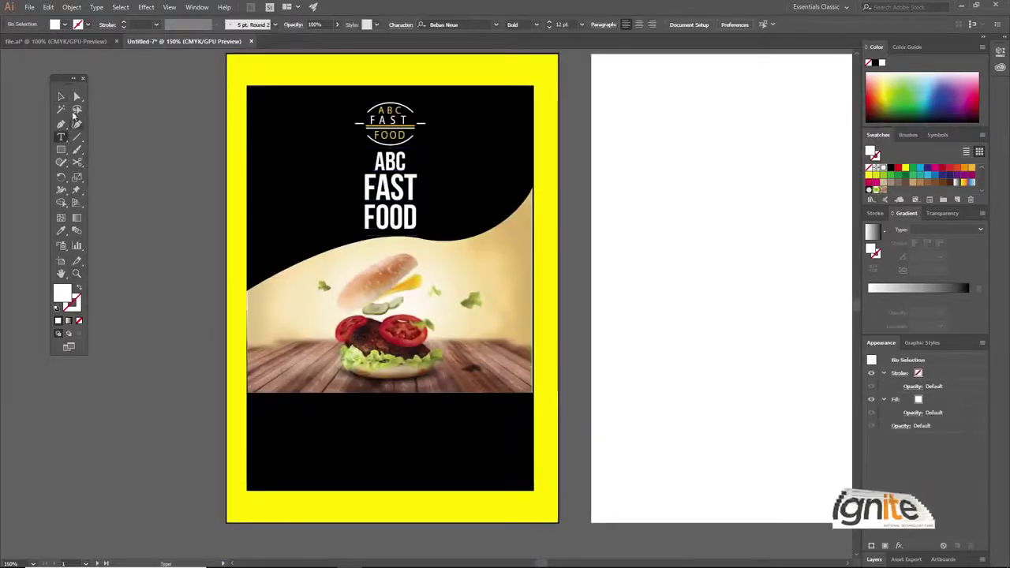
pyautogui.click(61, 150)
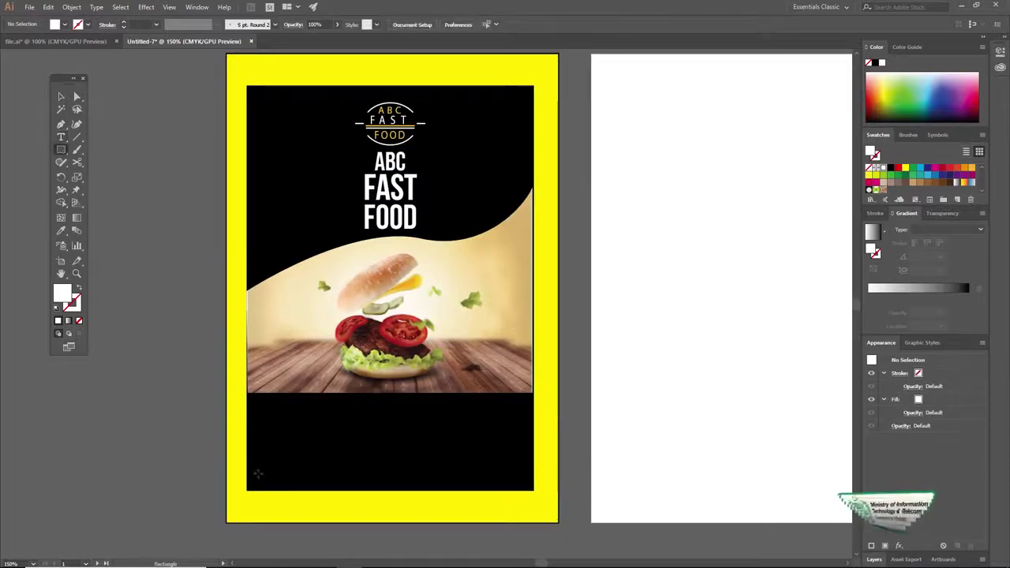
pyautogui.moveTo(247, 473); pyautogui.dragTo(534, 491)
pyautogui.press('v')
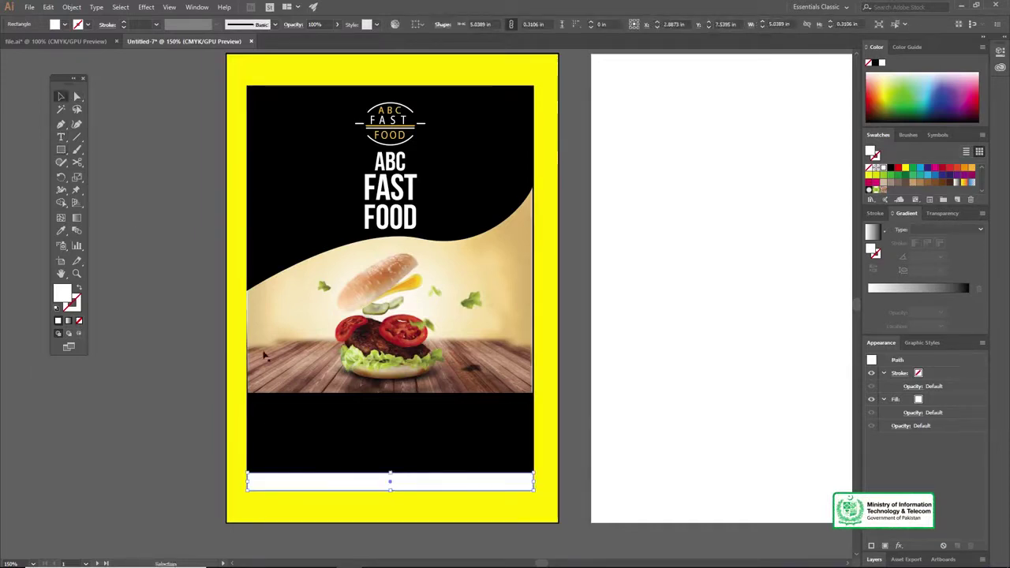
pyautogui.click(66, 26)
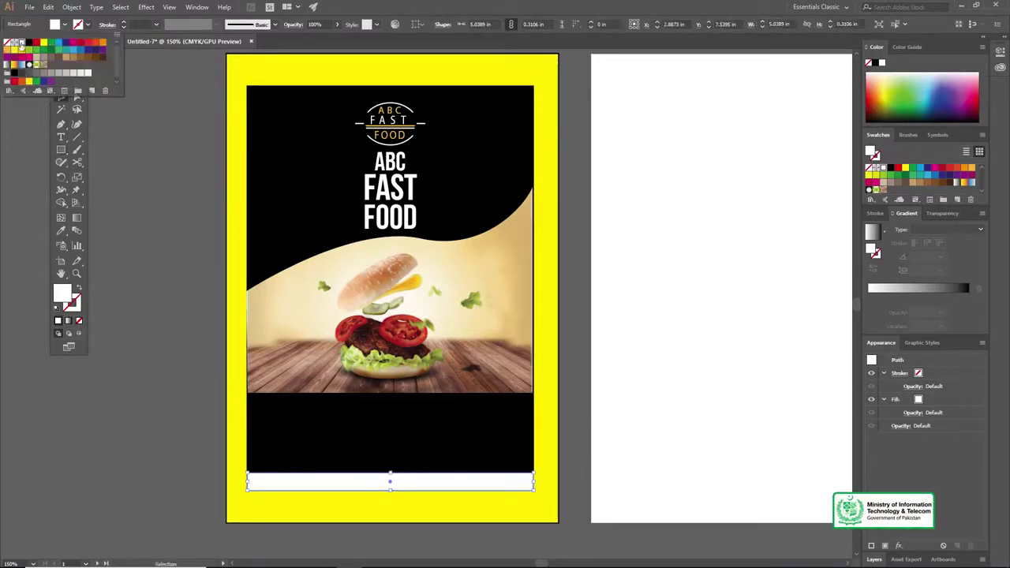
pyautogui.click(257, 306)
pyautogui.click(145, 236)
pyautogui.click(284, 484)
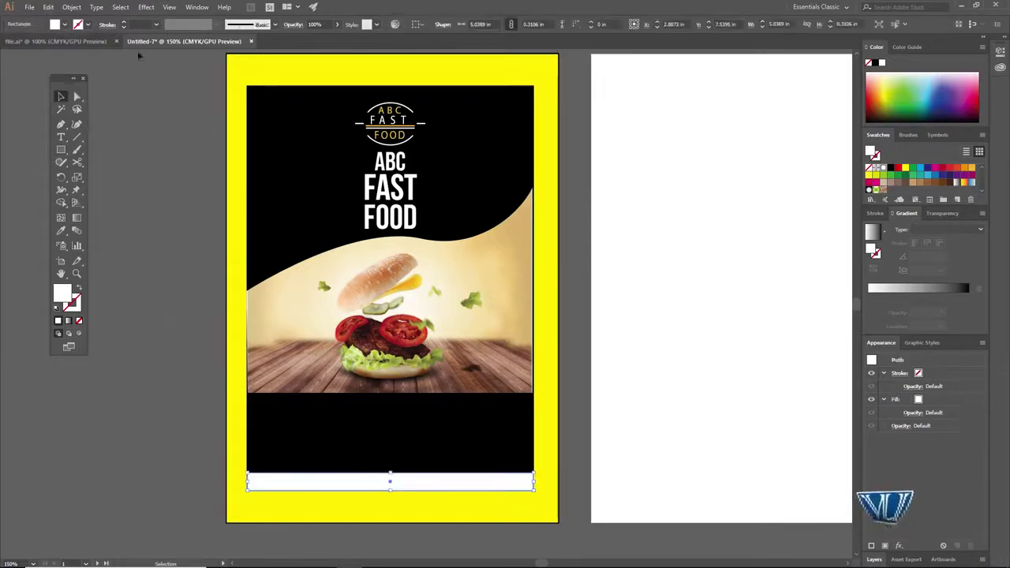
pyautogui.click(66, 26)
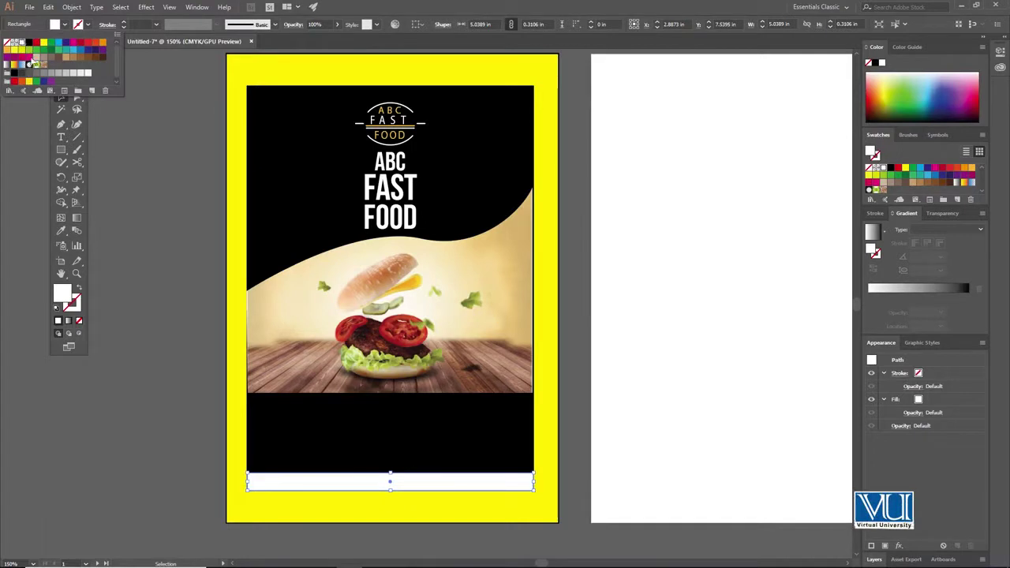
pyautogui.click(76, 293)
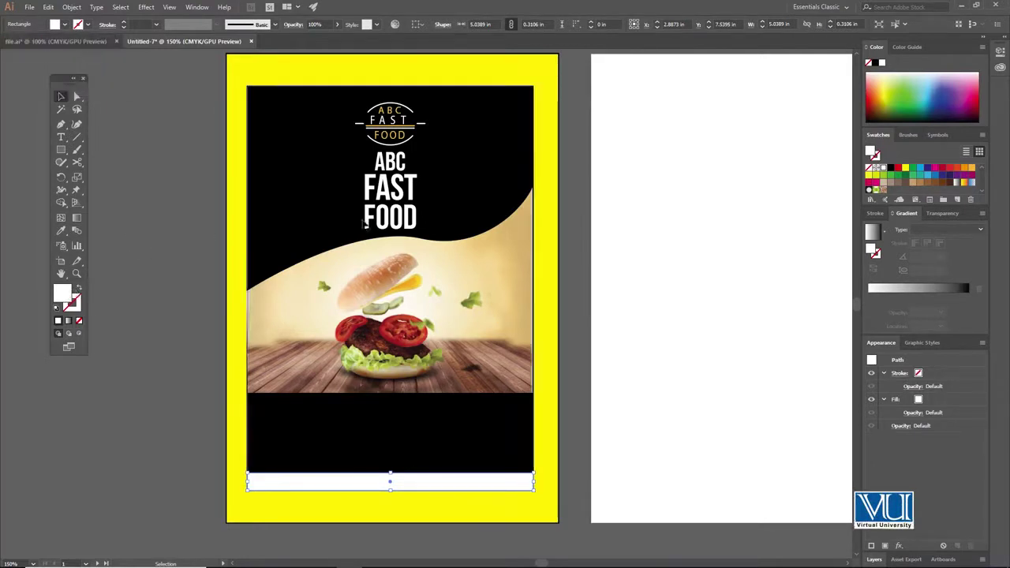
pyautogui.doubleClick(63, 294)
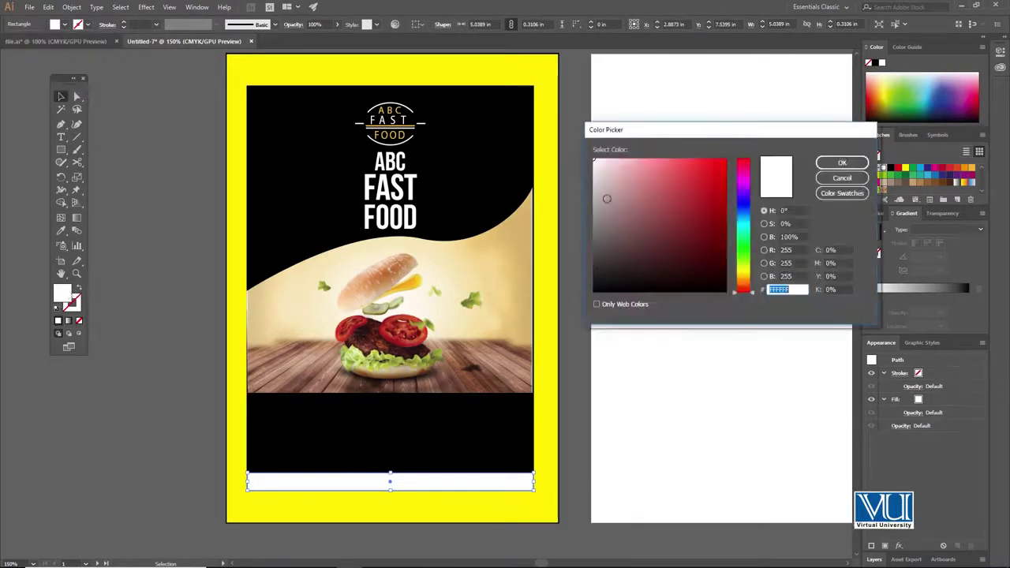
pyautogui.click(830, 164)
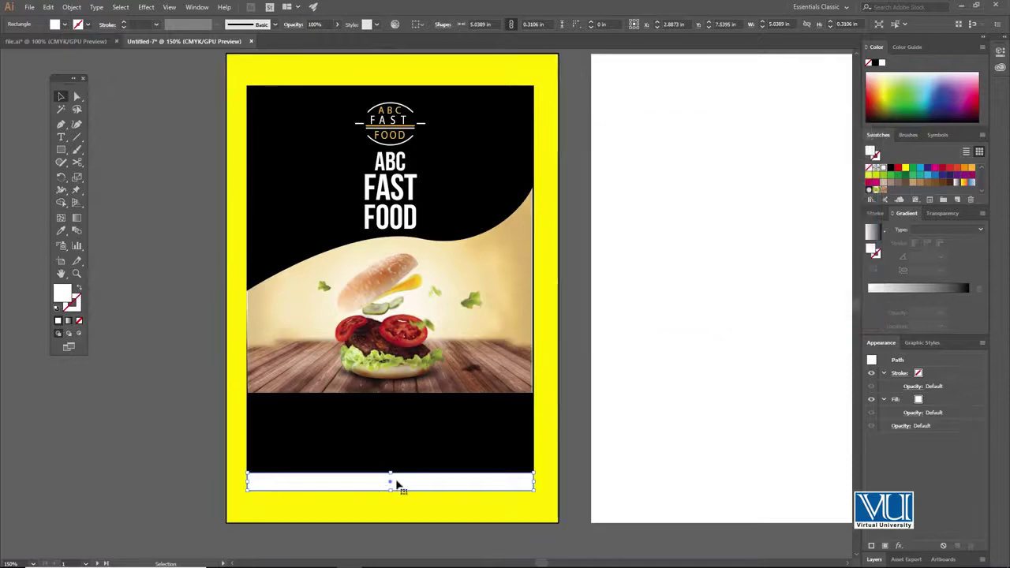
# Step: Bring the white strip at the bottom of the black panel to the front
pyautogui.rightClick(397, 480)
pyautogui.moveTo(427, 431)
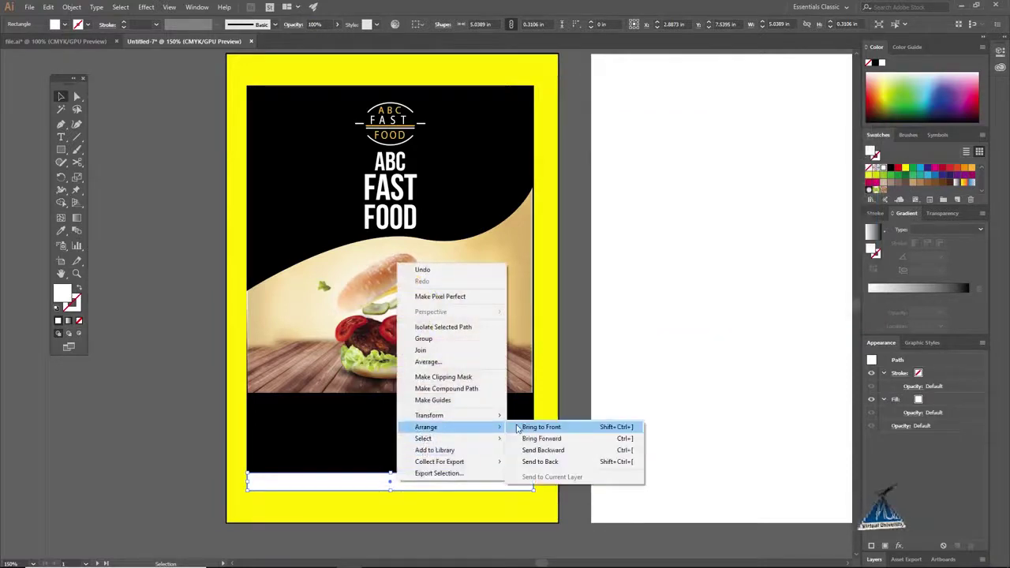
pyautogui.click(519, 428)
pyautogui.press('z')
pyautogui.click(409, 477)
pyautogui.click(410, 476)
pyautogui.scroll(5, 411, 461)
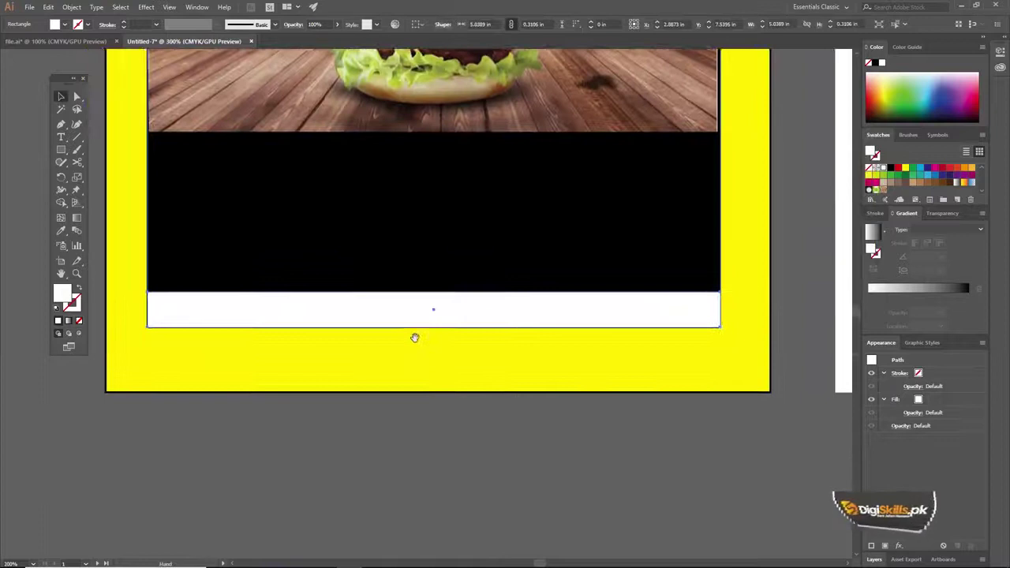
pyautogui.press('t')
pyautogui.click(339, 336)
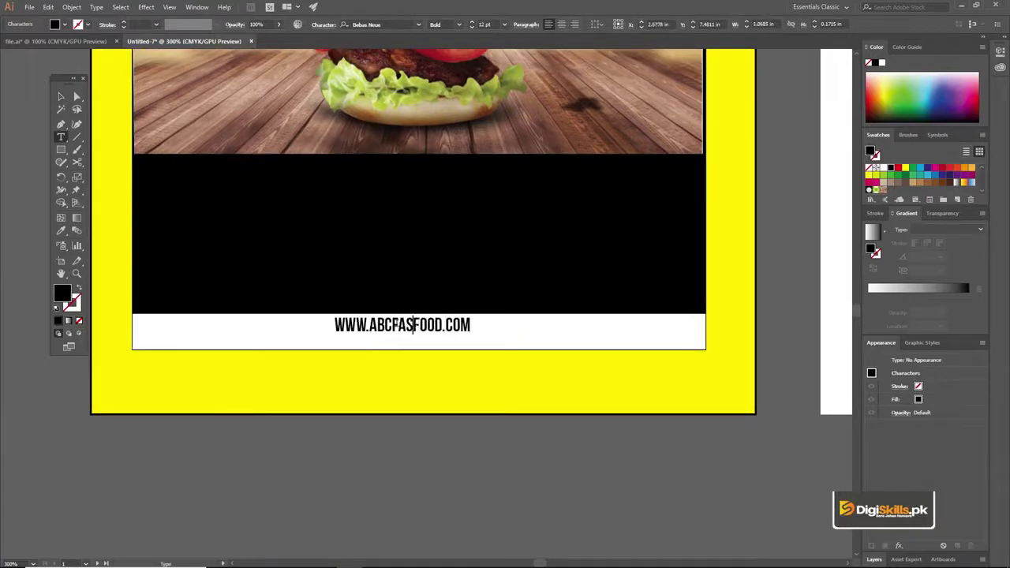
# Step: Set the font of the web address text to Calibri
pyautogui.hotkey('ctrl', 'a')
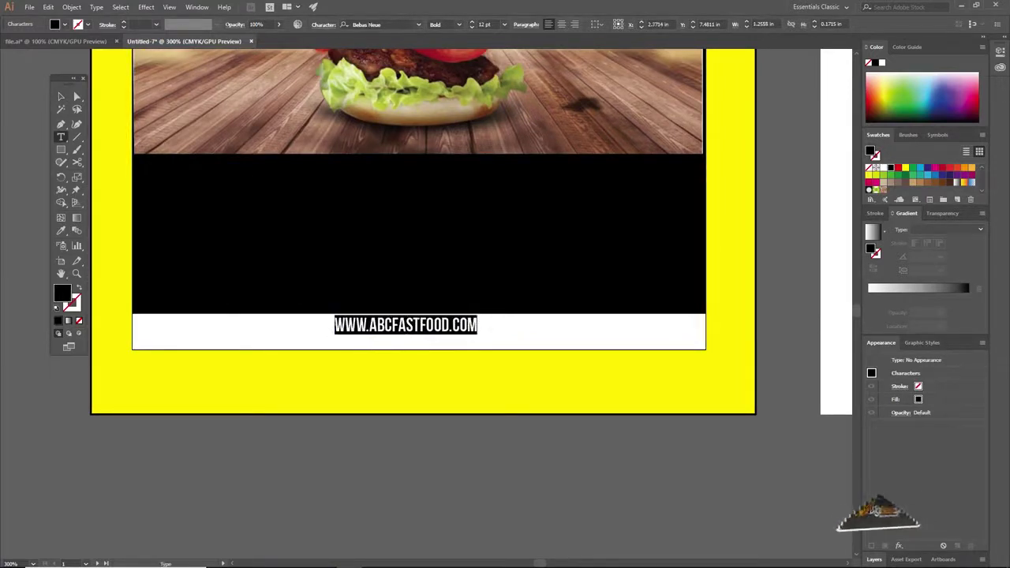
pyautogui.click(385, 25)
pyautogui.write('C')
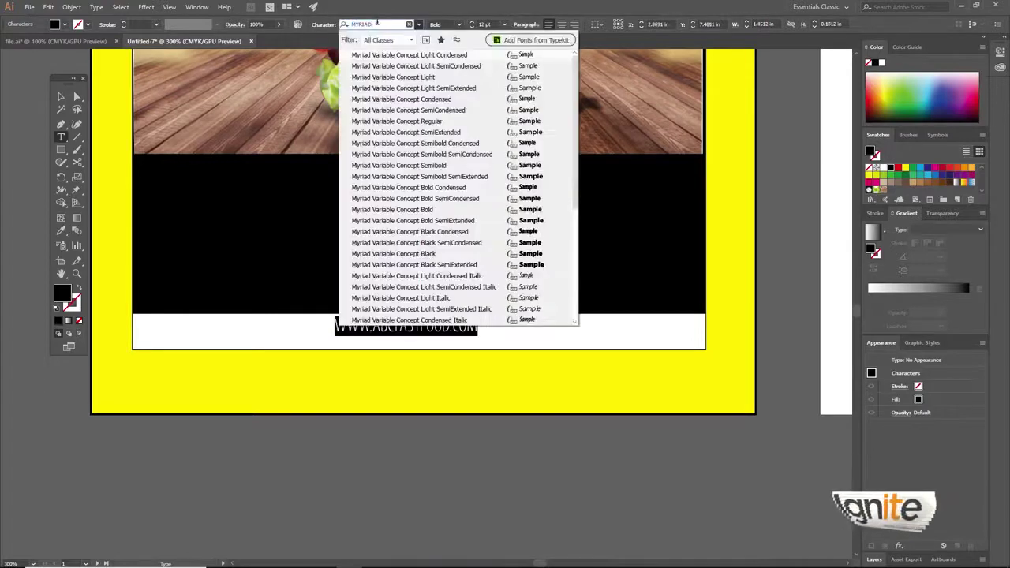
pyautogui.write('ALIBRI')
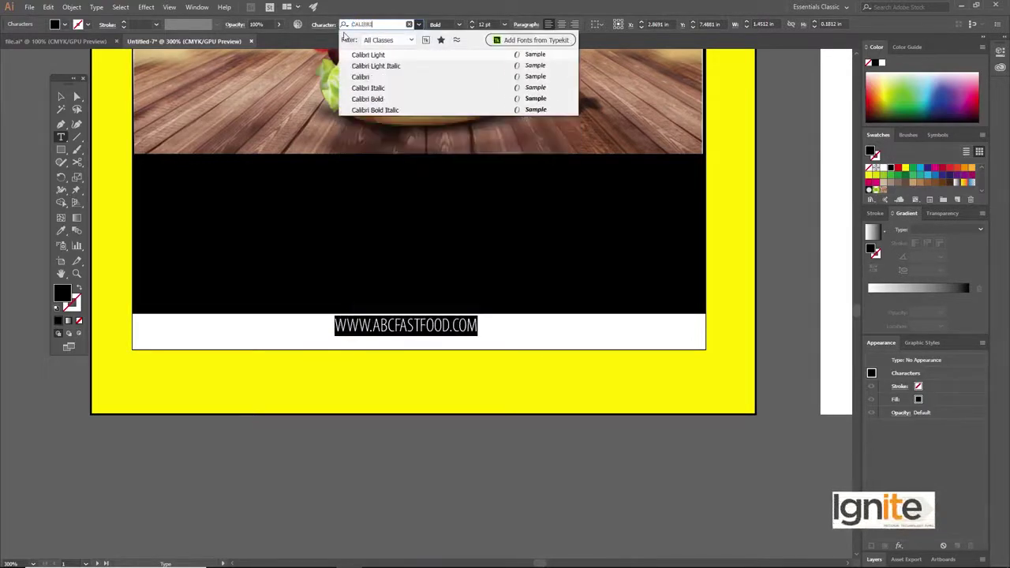
pyautogui.click(361, 77)
pyautogui.press('Escape')
pyautogui.moveTo(378, 329); pyautogui.dragTo(371, 339)
pyautogui.doubleClick(372, 337)
pyautogui.hotkey('ctrl', 'a')
pyautogui.press('BackSpace')
pyautogui.write('w')
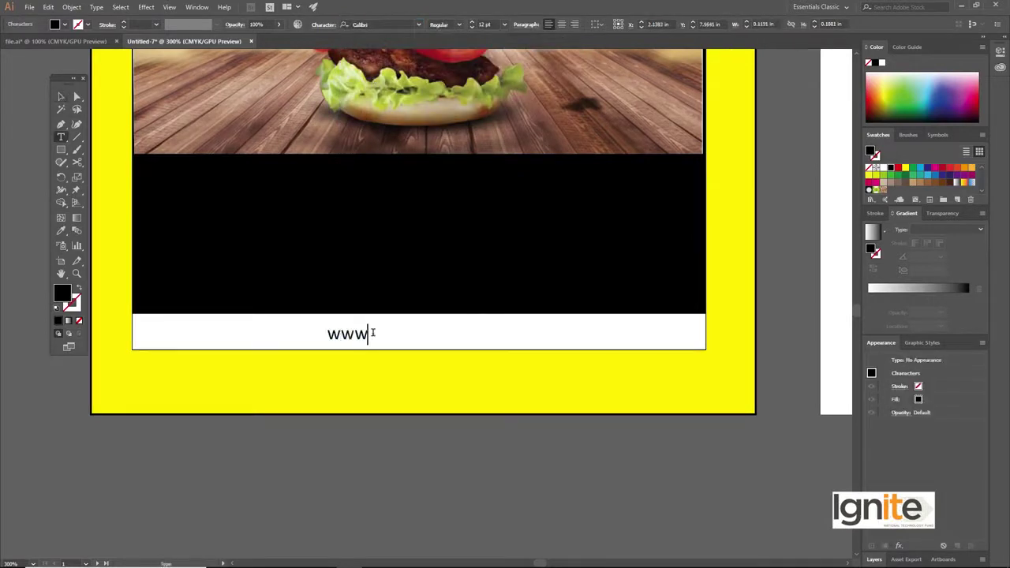
pyautogui.write('ww.fastfood.com')
pyautogui.hotkey('ctrl', 'a')
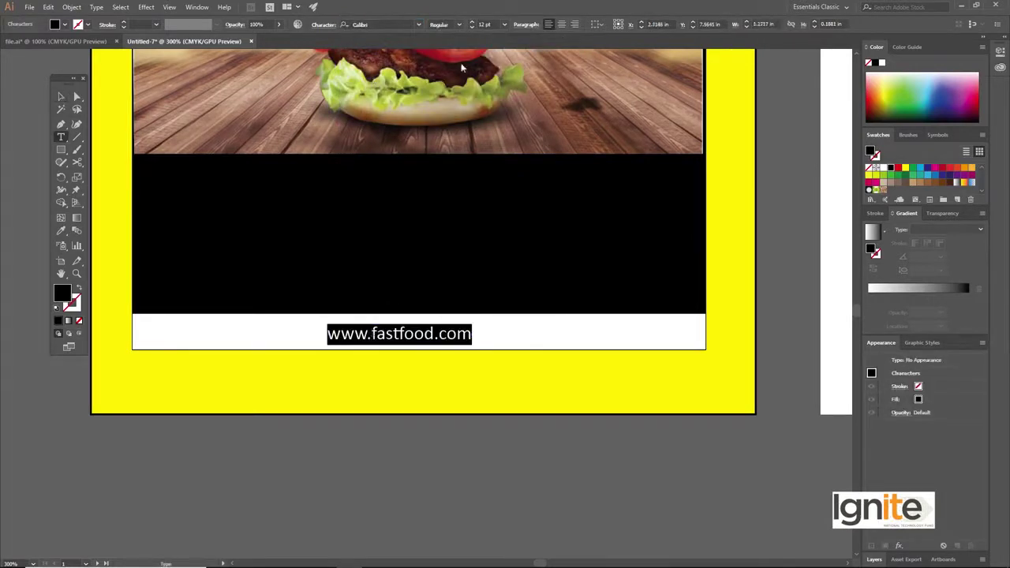
pyautogui.hotkey('ctrl', 't')
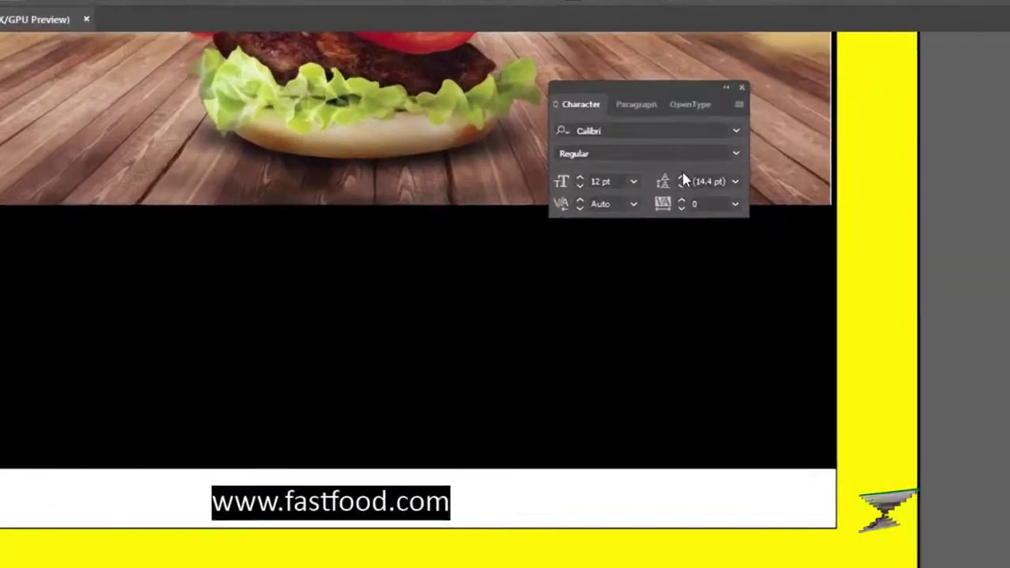
pyautogui.click(735, 203)
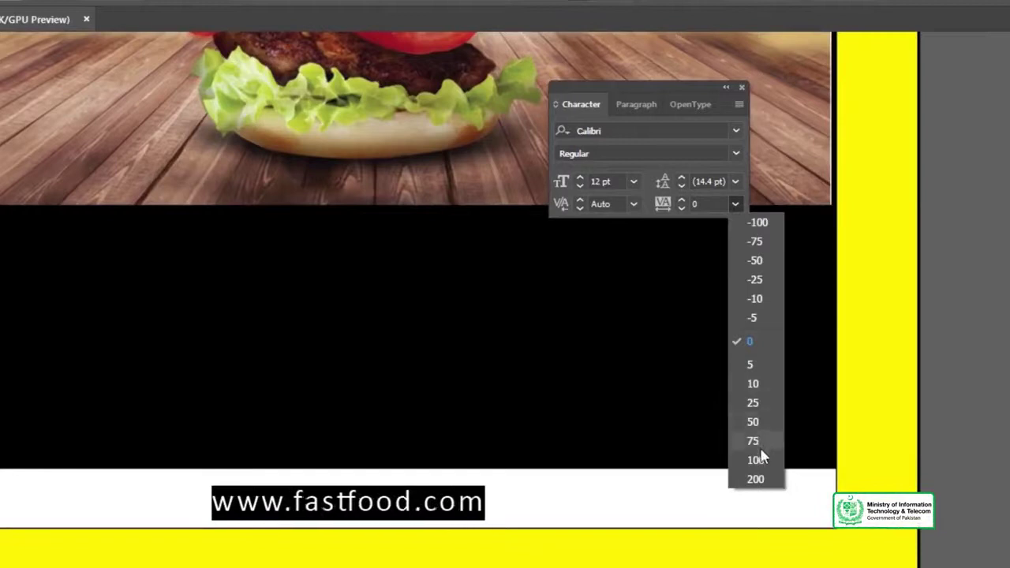
pyautogui.click(758, 479)
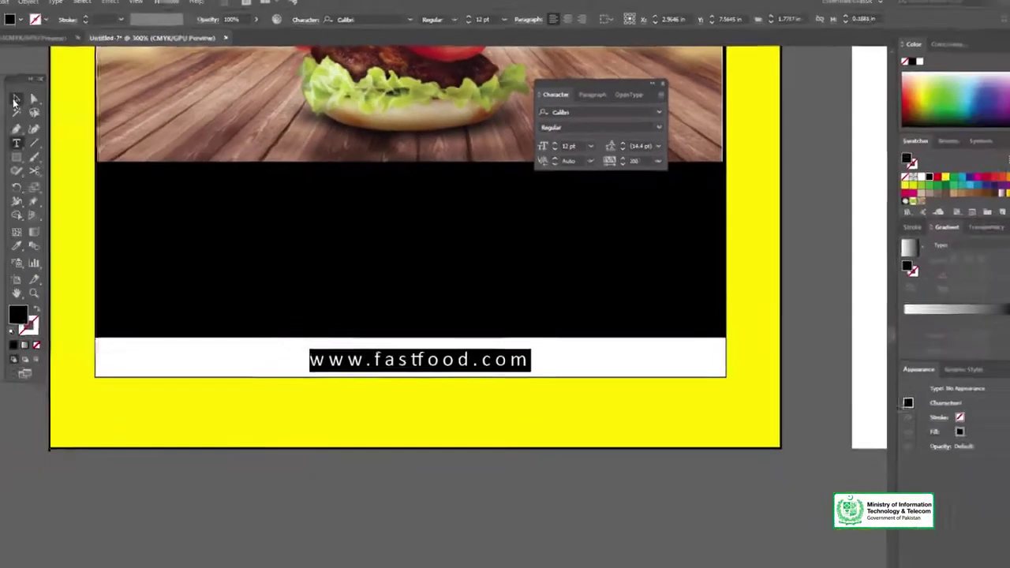
pyautogui.press('Escape')
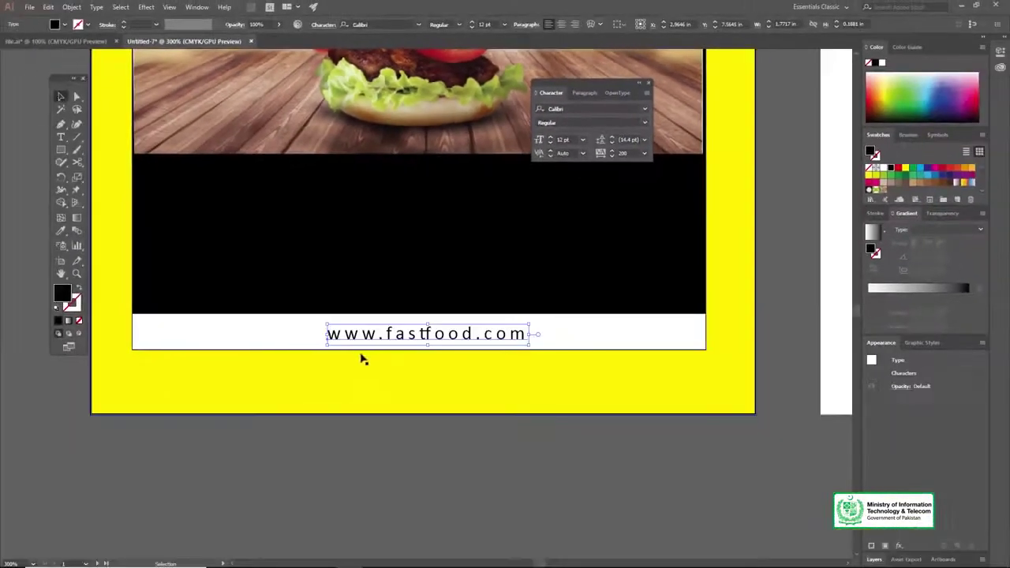
# Step: Centre the web address horizontally on the white strip and nudge both slightly sideways
pyautogui.keyDown('shift'); pyautogui.click(297, 326); pyautogui.keyUp('shift')
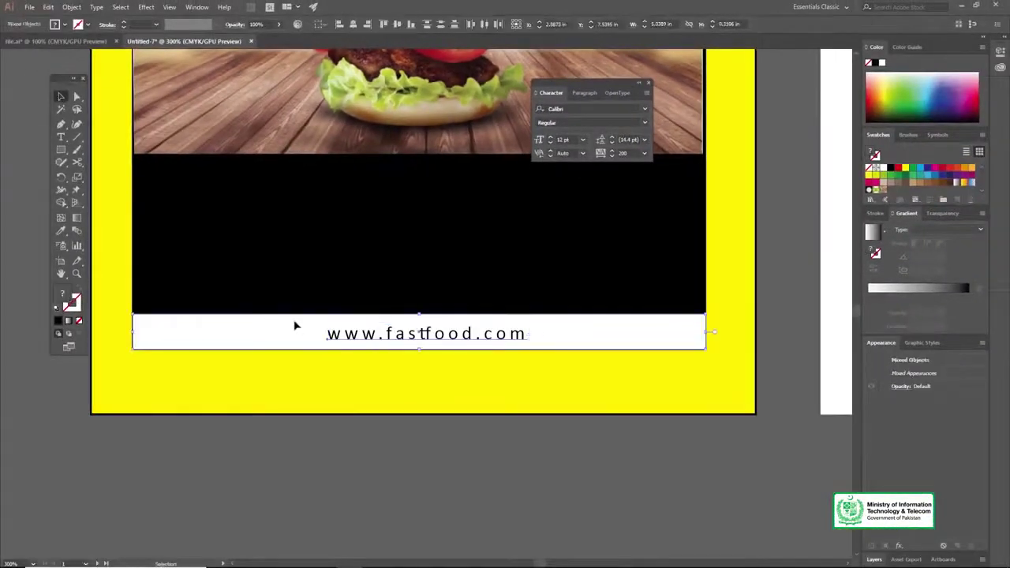
pyautogui.click(355, 24)
pyautogui.press('Left')
pyautogui.press('Left')
pyautogui.press('Left')
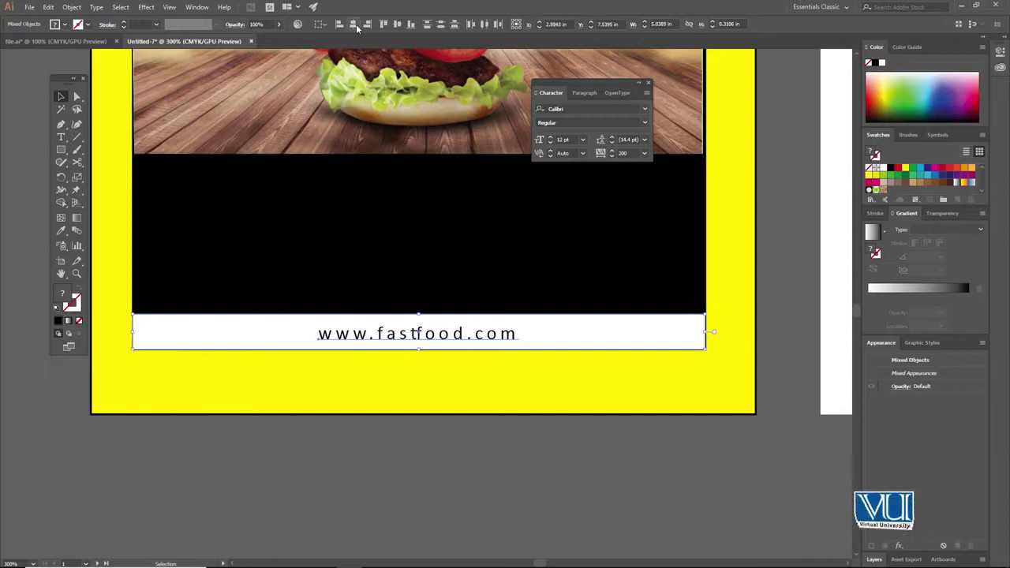
pyautogui.press('Right')
# Step: Enlarge the white strip and its web address slightly, to about 5.06 in wide, so the strip covers the black panel's edges
pyautogui.press('z')
pyautogui.click(181, 317)
pyautogui.click(398, 323)
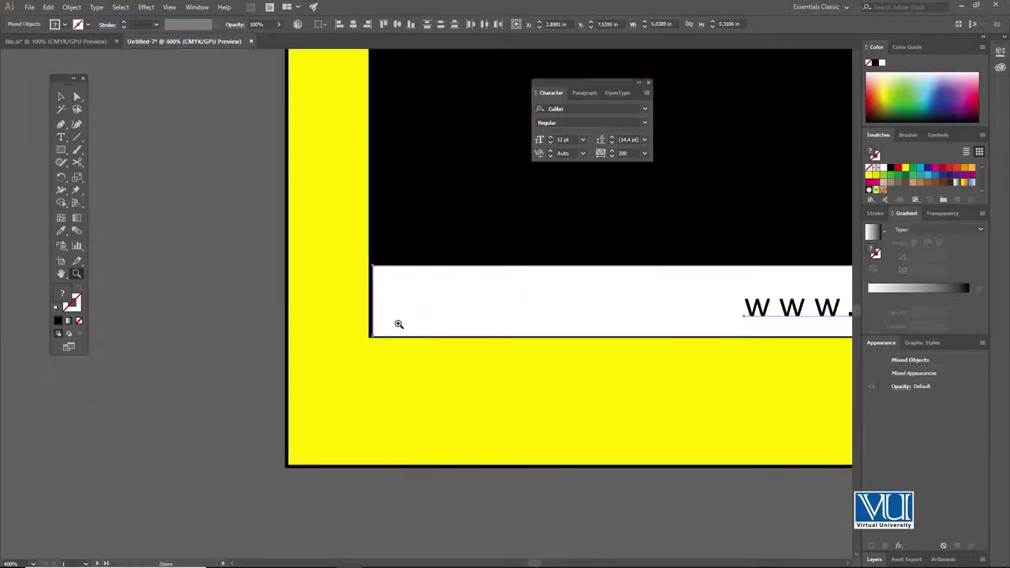
pyautogui.press('v')
pyautogui.moveTo(390, 228); pyautogui.dragTo(387, 229)
pyautogui.keyDown('alt'); pyautogui.click(479, 272); pyautogui.keyUp('alt')
pyautogui.keyDown('alt'); pyautogui.click(489, 265); pyautogui.keyUp('alt')
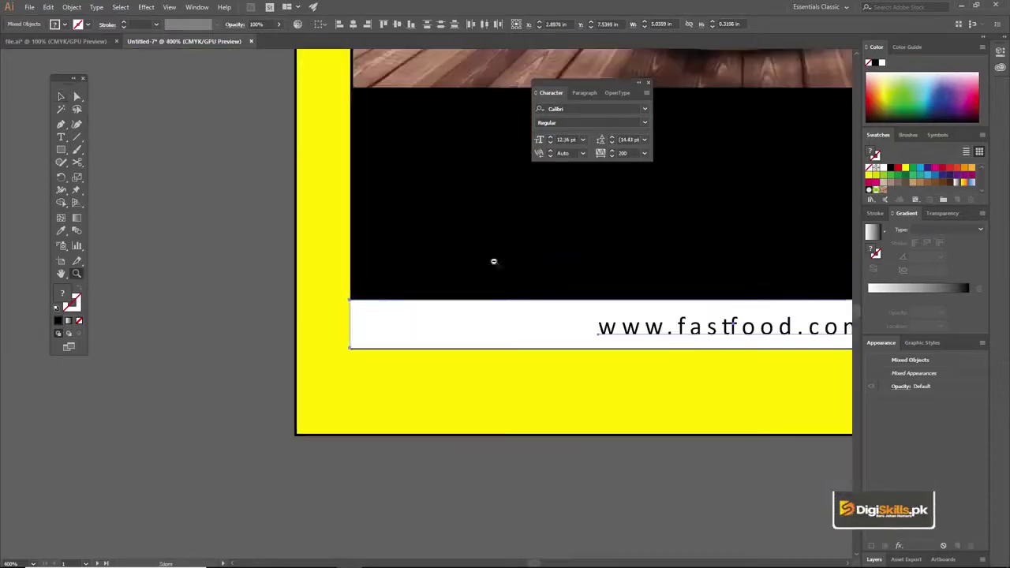
pyautogui.keyDown('alt'); pyautogui.click(521, 292); pyautogui.keyUp('alt')
pyautogui.keyDown('alt'); pyautogui.click(553, 316); pyautogui.keyUp('alt')
pyautogui.moveTo(466, 144); pyautogui.dragTo(469, 336)
pyautogui.keyDown('alt'); pyautogui.click(465, 313); pyautogui.keyUp('alt')
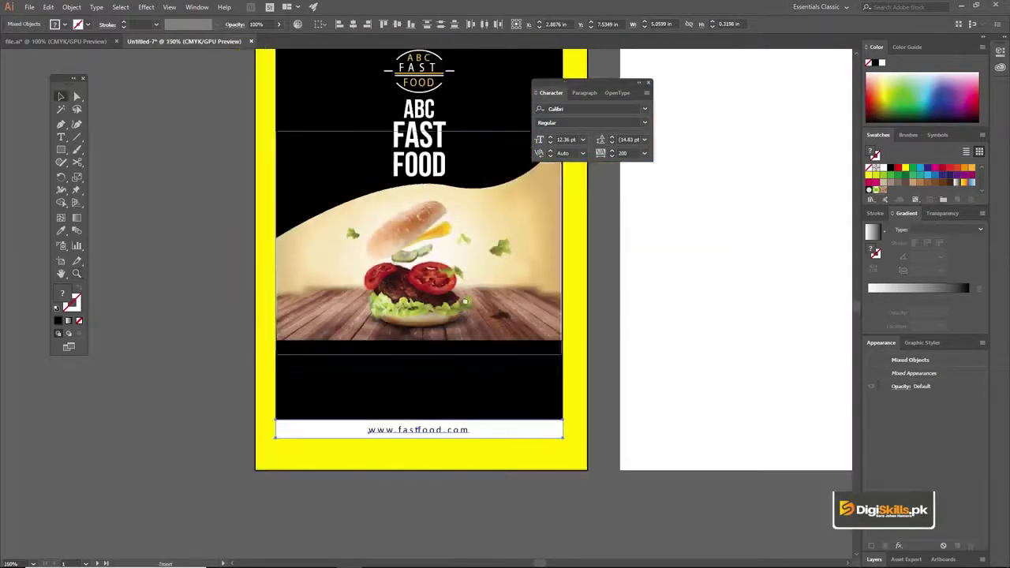
# Step: Add a text line reading "Home Delivery Available" in the black area between the burger image and the white strip
pyautogui.moveTo(465, 302); pyautogui.dragTo(465, 336)
pyautogui.press('z')
pyautogui.keyDown('alt'); pyautogui.click(437, 352); pyautogui.keyUp('alt')
pyautogui.click(440, 360)
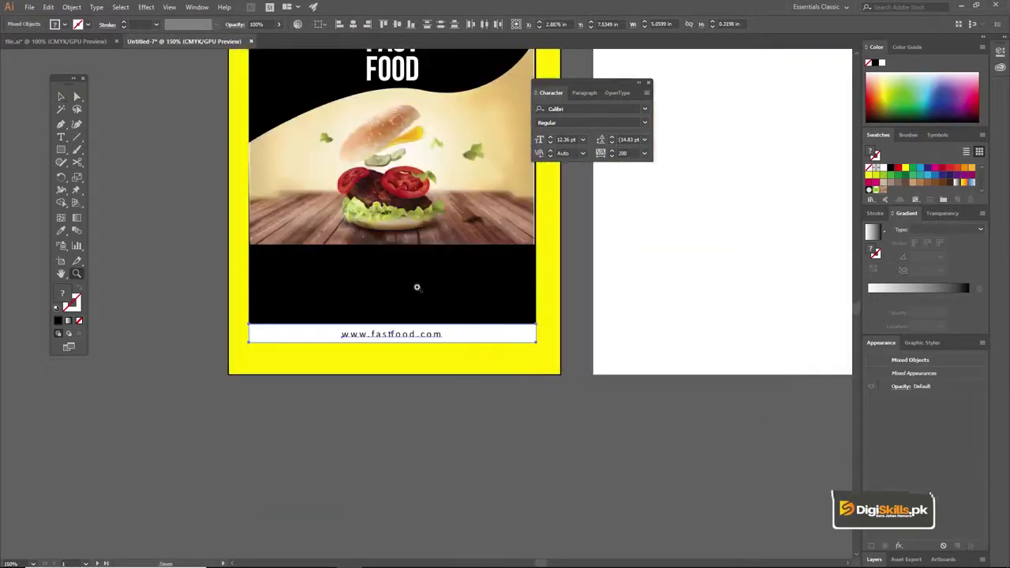
pyautogui.click(417, 287)
pyautogui.click(417, 288)
pyautogui.press('v')
pyautogui.moveTo(395, 275); pyautogui.dragTo(494, 305)
pyautogui.press('t')
pyautogui.click(369, 337)
pyautogui.write('Contact us: 123-456-789')
pyautogui.click(63, 96)
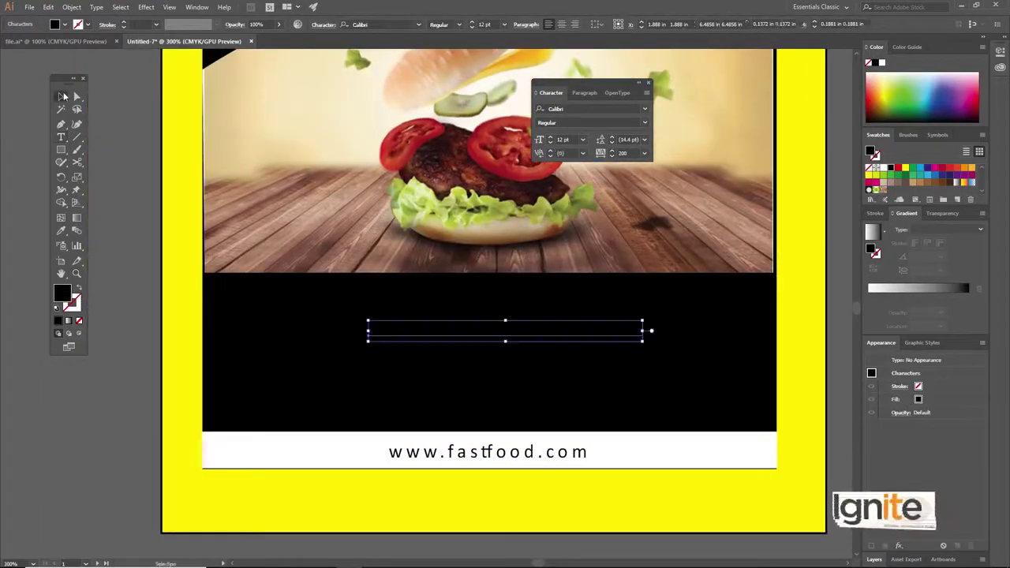
# Step: Fill the home delivery line with white and move it slightly down and to the left within the black area
pyautogui.click(63, 25)
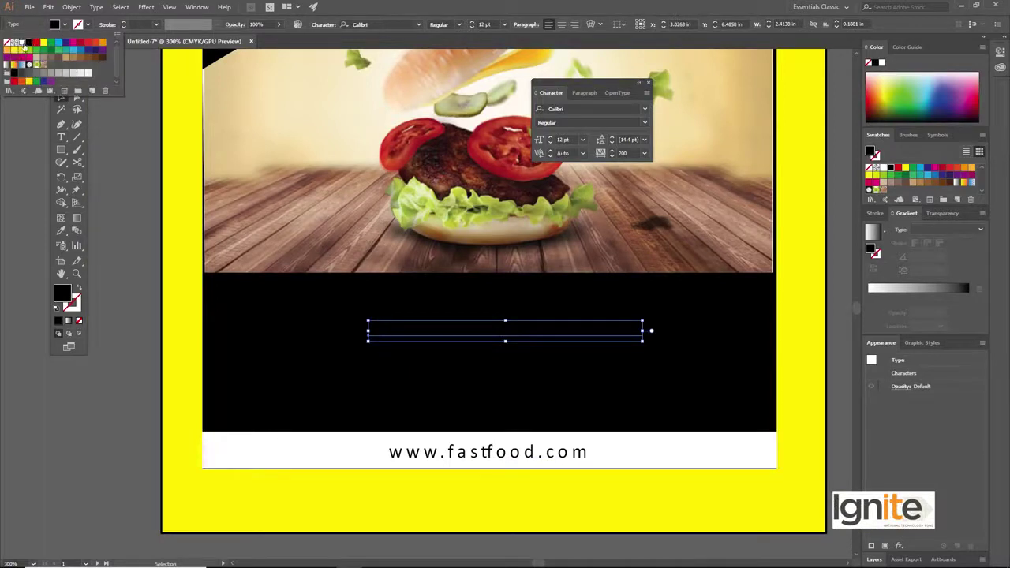
pyautogui.click(23, 45)
pyautogui.moveTo(430, 330); pyautogui.dragTo(330, 353)
# Step: Set the font of the whole home delivery line to Bebas Neue Bold
pyautogui.doubleClick(335, 354)
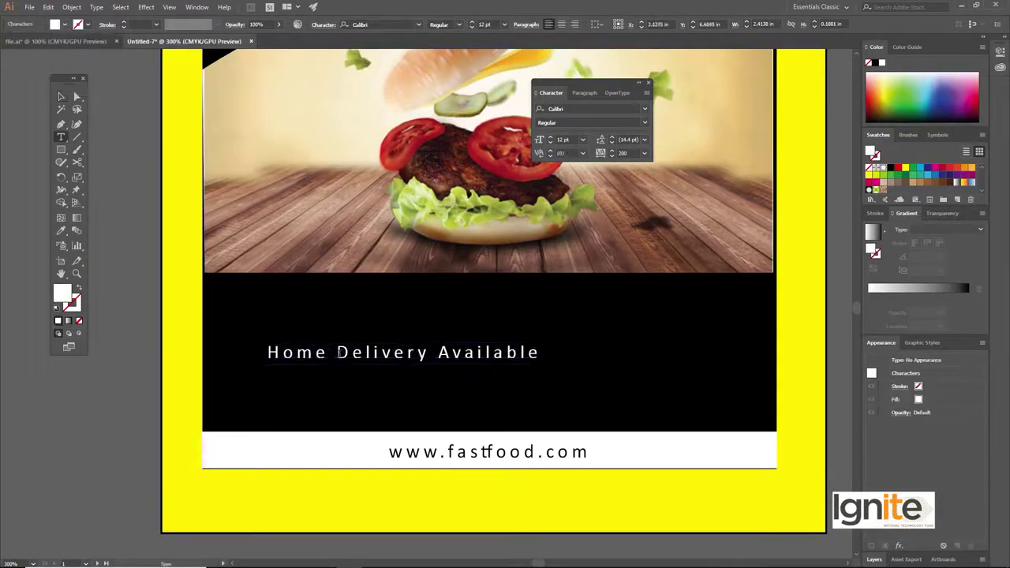
pyautogui.hotkey('ctrl', 'a')
pyautogui.click(463, 25)
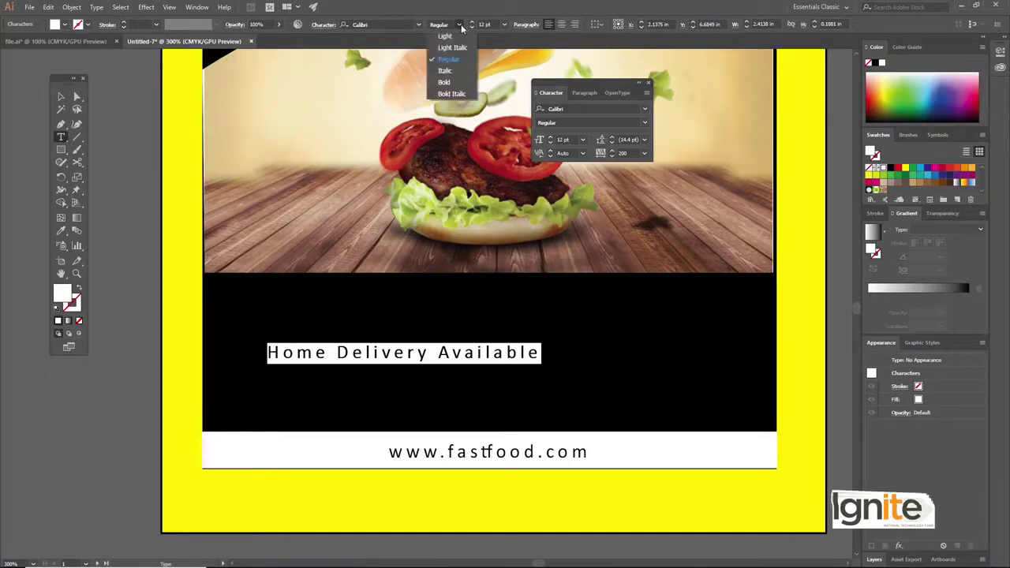
pyautogui.click(462, 81)
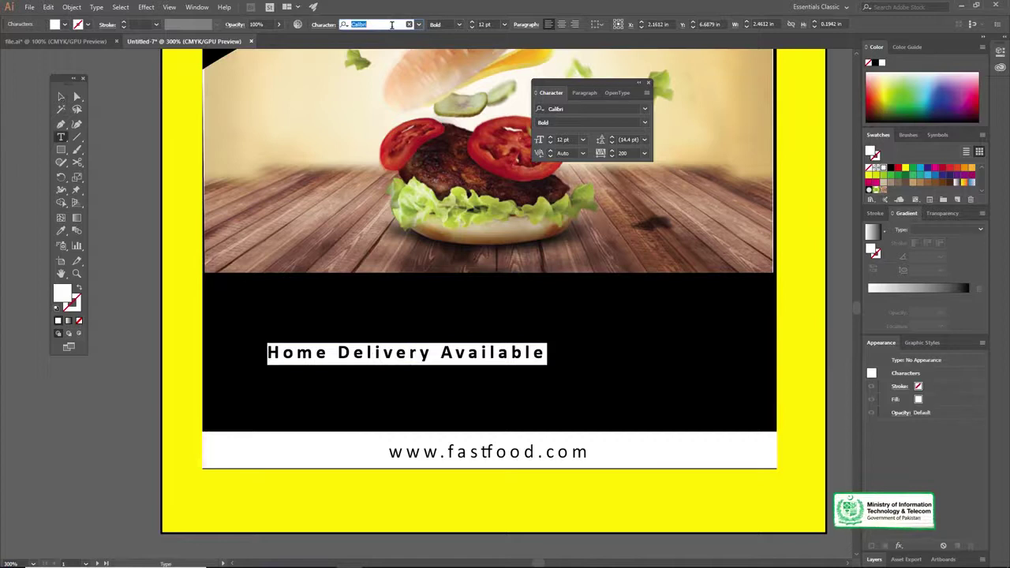
pyautogui.write('bebas')
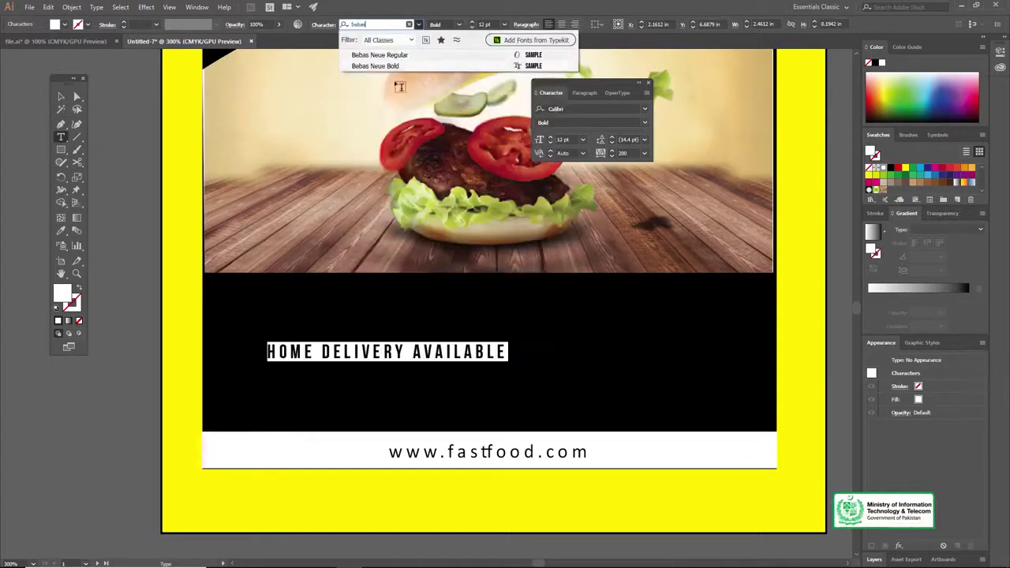
pyautogui.click(390, 67)
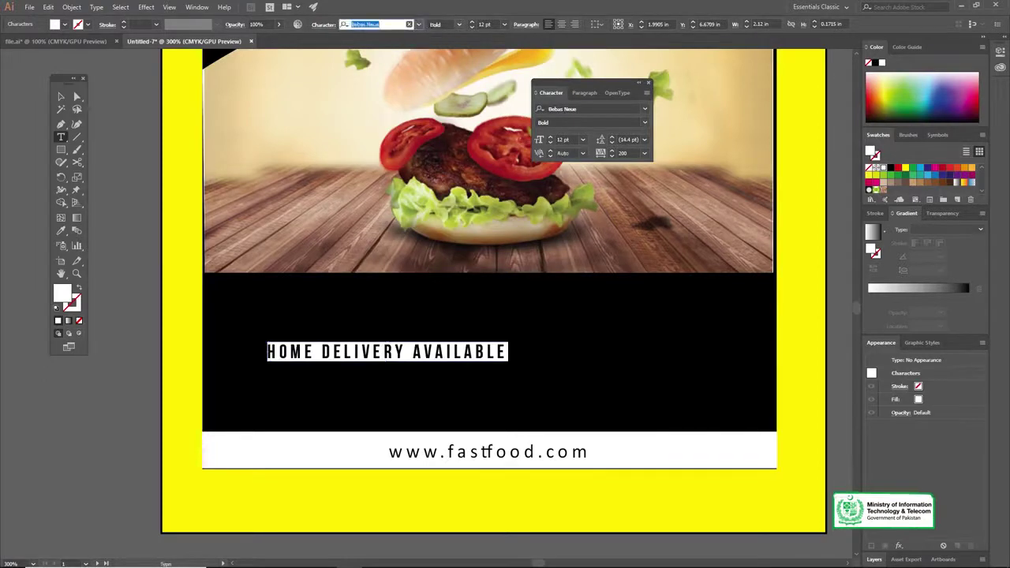
# Step: Enlarge the home delivery line to about 16.62 pt and move it up beneath the burger image
pyautogui.click(61, 96)
pyautogui.moveTo(511, 351); pyautogui.dragTo(562, 334)
pyautogui.moveTo(450, 357); pyautogui.dragTo(539, 329)
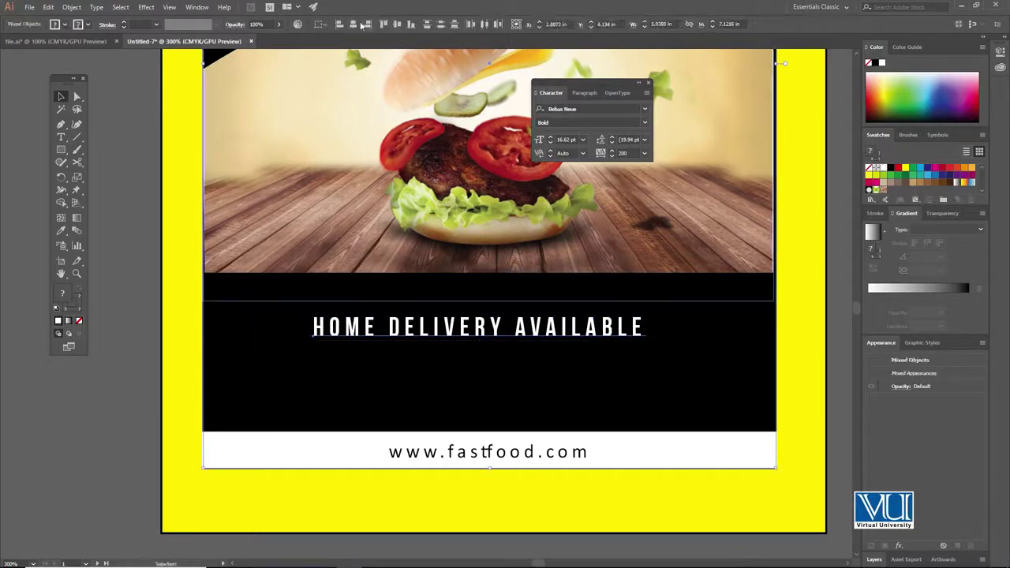
# Step: Centre the home delivery line horizontally on the black panel and nudge both slightly to the right
pyautogui.click(354, 25)
pyautogui.press('Right')
pyautogui.press('Right')
pyautogui.press('Right')
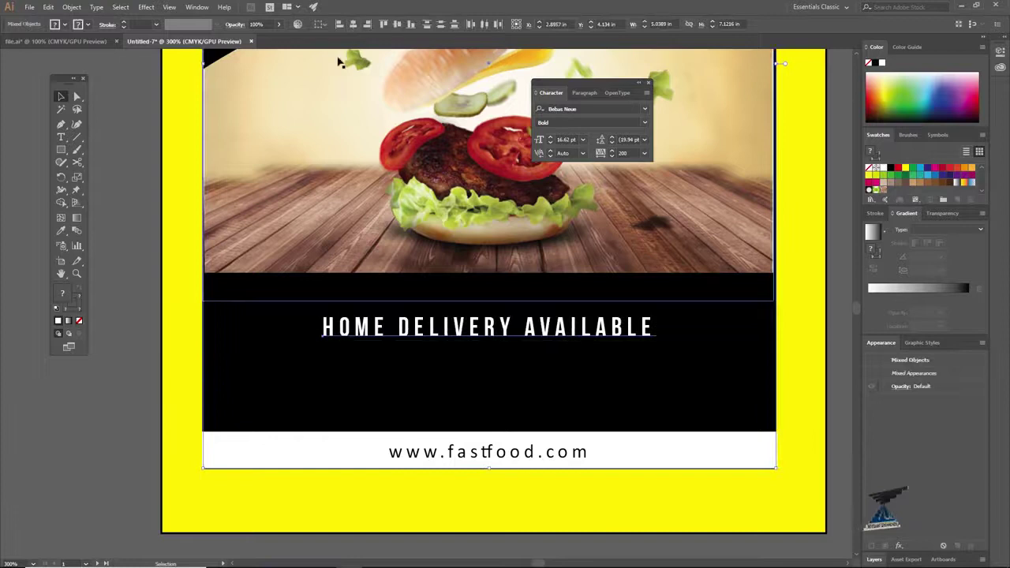
pyautogui.click(140, 250)
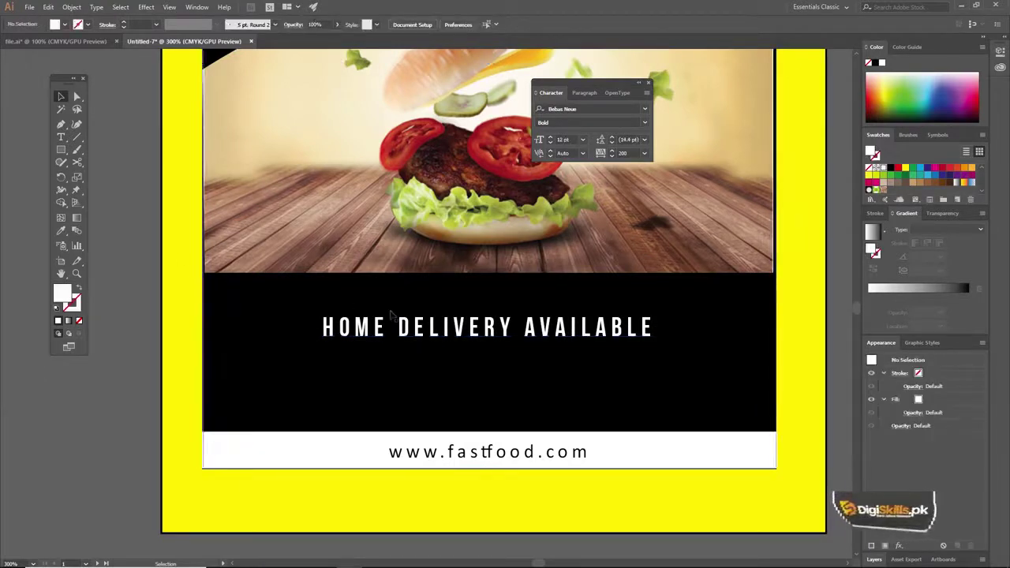
# Step: Duplicate the home delivery line directly below itself and replace the copy's text with ABCDEFG
pyautogui.click(441, 337)
pyautogui.hotkey('ctrl', '2')
pyautogui.click(449, 328)
pyautogui.moveTo(451, 330); pyautogui.dragTo(446, 372)
pyautogui.doubleClick(444, 375)
pyautogui.hotkey('ctrl', 'a')
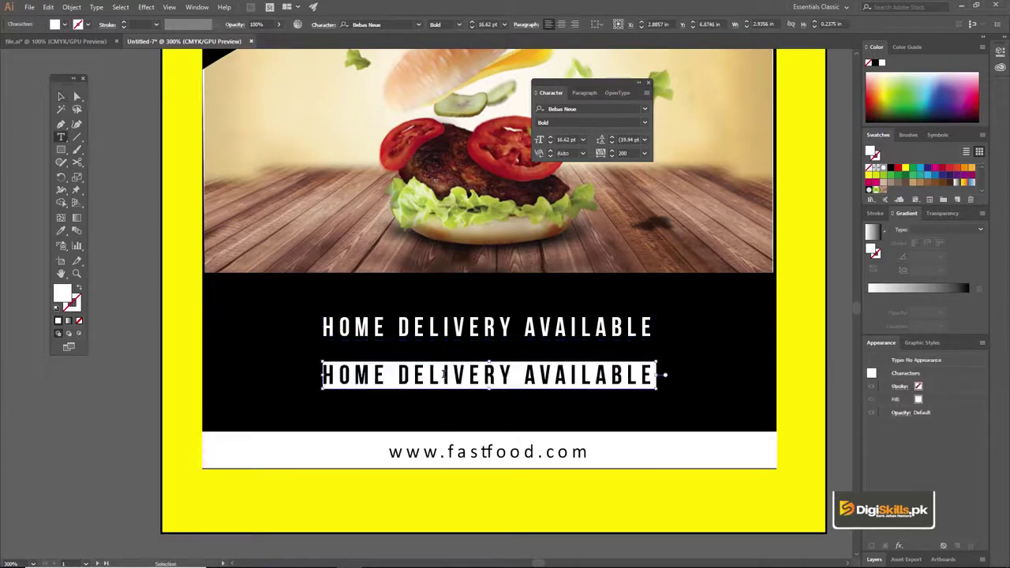
pyautogui.write('ABC')
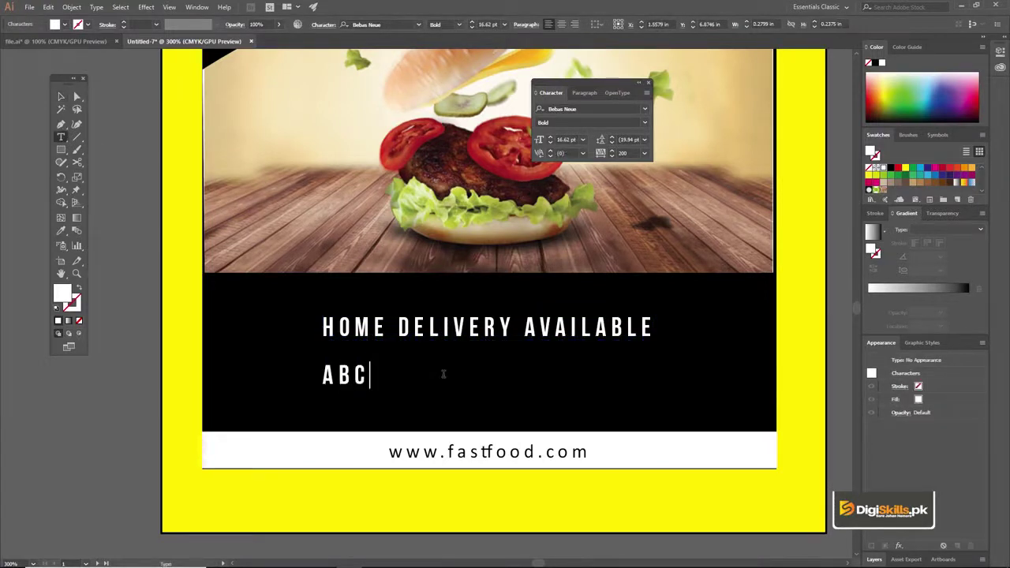
pyautogui.write('DEFG')
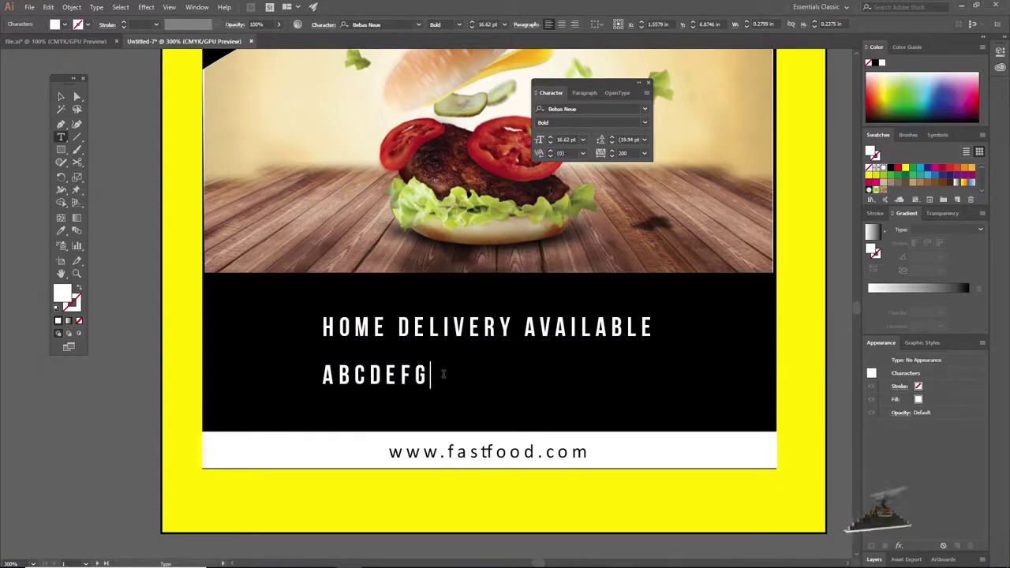
# Step: Extend the lower text line by copying ABCDEFG and pasting it three more times after itself
pyautogui.hotkey('shift', 'Left')
pyautogui.hotkey('shift', 'Left')
pyautogui.hotkey('shift', 'Left')
pyautogui.hotkey('shift', 'Left')
pyautogui.hotkey('shift', 'Left')
pyautogui.hotkey('shift', 'Left')
pyautogui.hotkey('shift', 'Left')
pyautogui.hotkey('ctrl', 'c')
pyautogui.press('Escape')
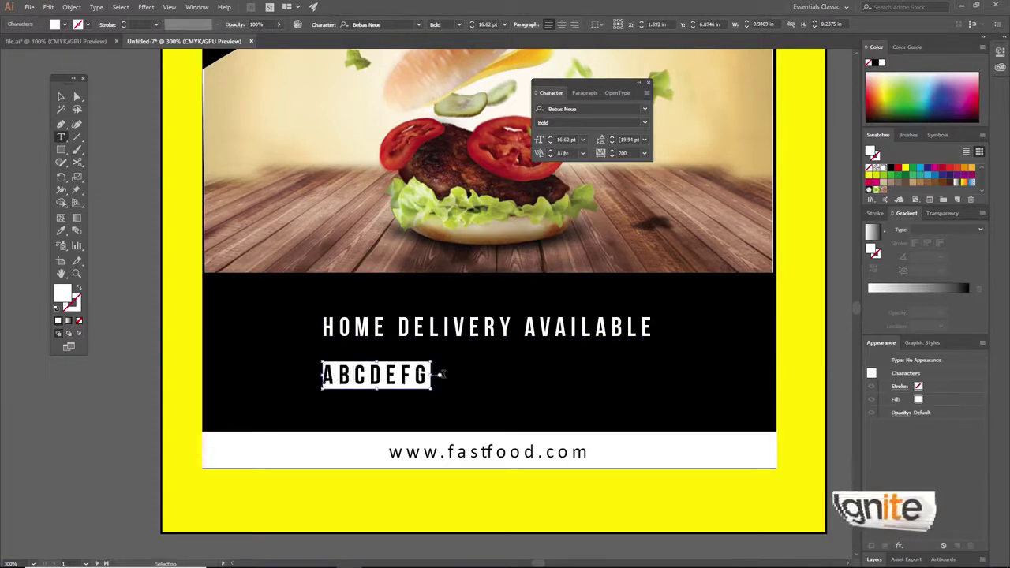
pyautogui.press('Right')
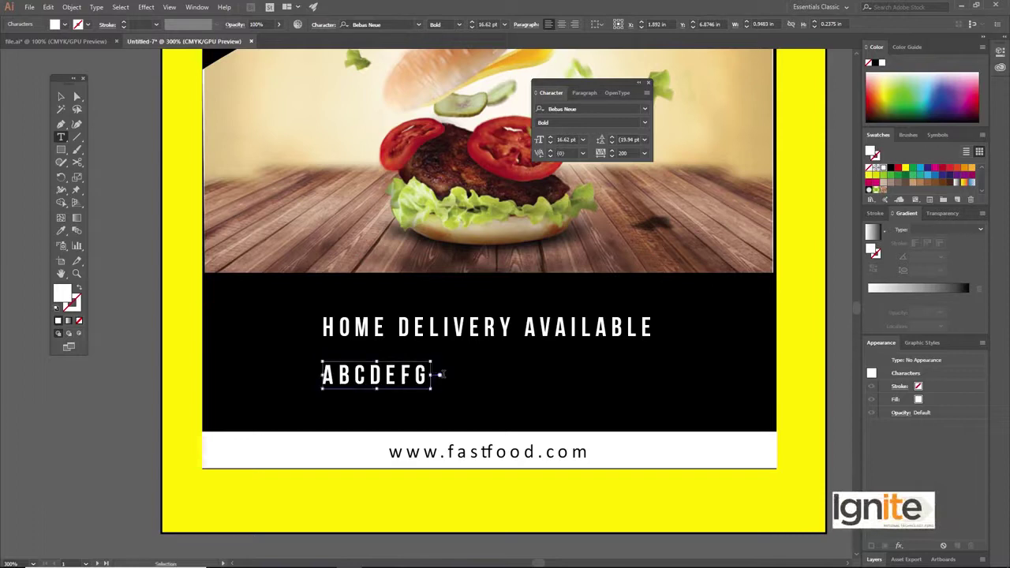
pyautogui.hotkey('ctrl', 'v')
pyautogui.hotkey('ctrl', 'v')
pyautogui.hotkey('ctrl', 'v')
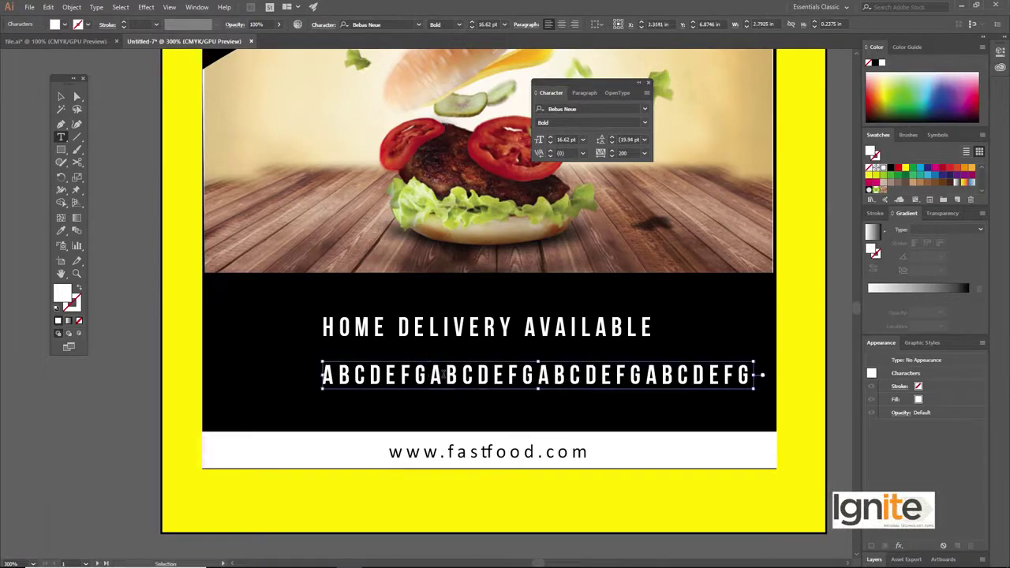
pyautogui.click(60, 96)
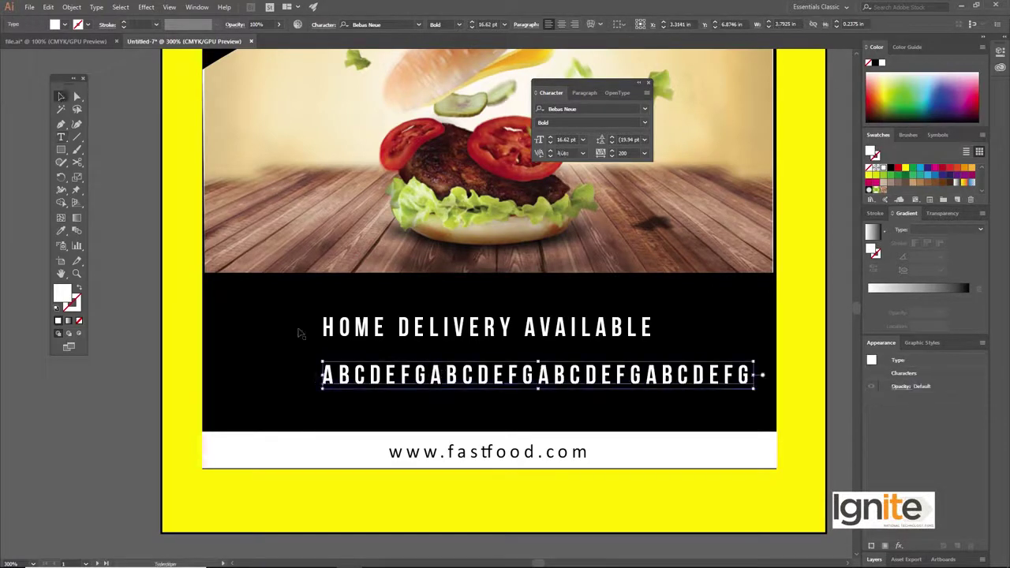
# Step: Centre the repeated ABCDEFG line horizontally on the black panel and nudge both slightly sideways
pyautogui.moveTo(235, 340); pyautogui.dragTo(316, 38)
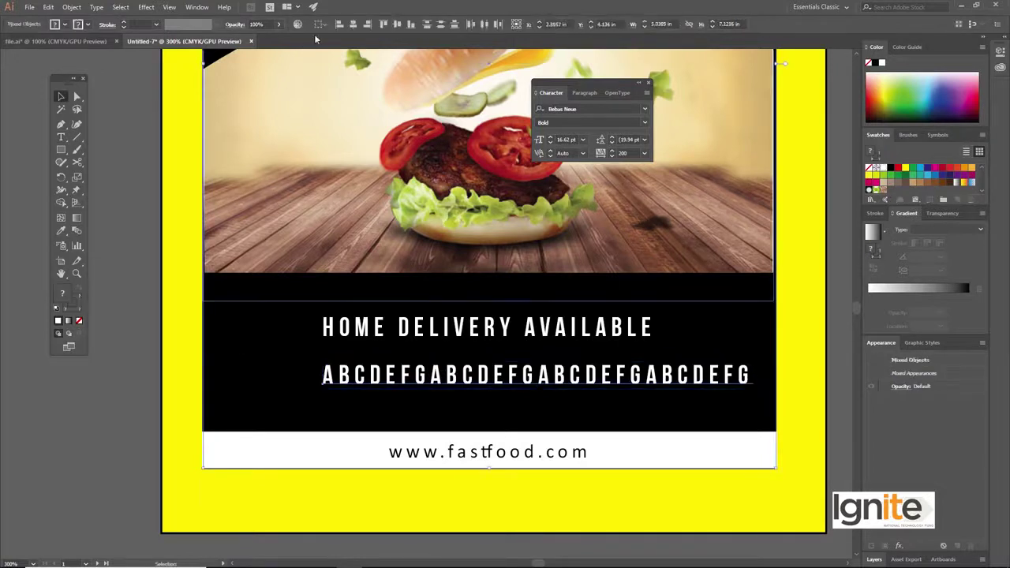
pyautogui.click(356, 26)
pyautogui.press('Left')
pyautogui.press('Left')
pyautogui.press('Left')
pyautogui.press('Left')
pyautogui.press('Left')
pyautogui.press('Left')
pyautogui.press('Left')
pyautogui.press('Left')
pyautogui.press('Left')
pyautogui.press('Left')
pyautogui.click(137, 315)
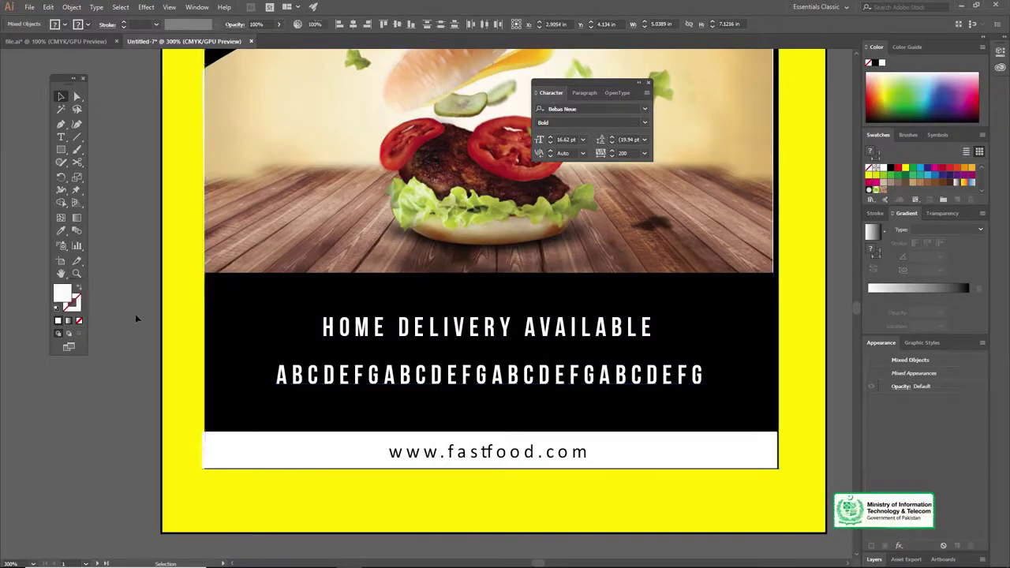
# Step: Set the repeated ABCDEFG line to 14 pt and shift it right so it sits centred under the home delivery line
pyautogui.press('z')
pyautogui.click(413, 385)
pyautogui.doubleClick(414, 385)
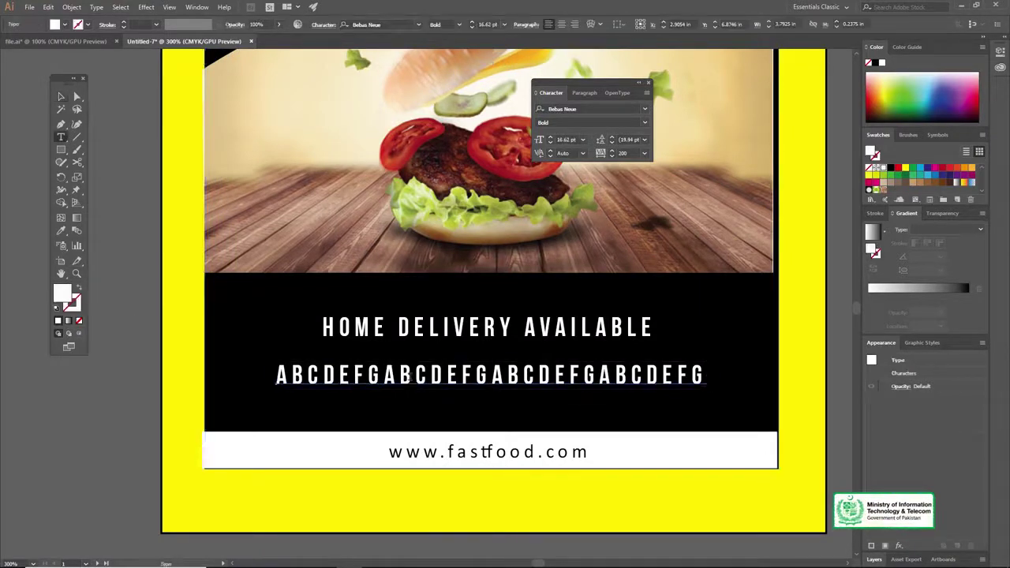
pyautogui.hotkey('ctrl', 'a')
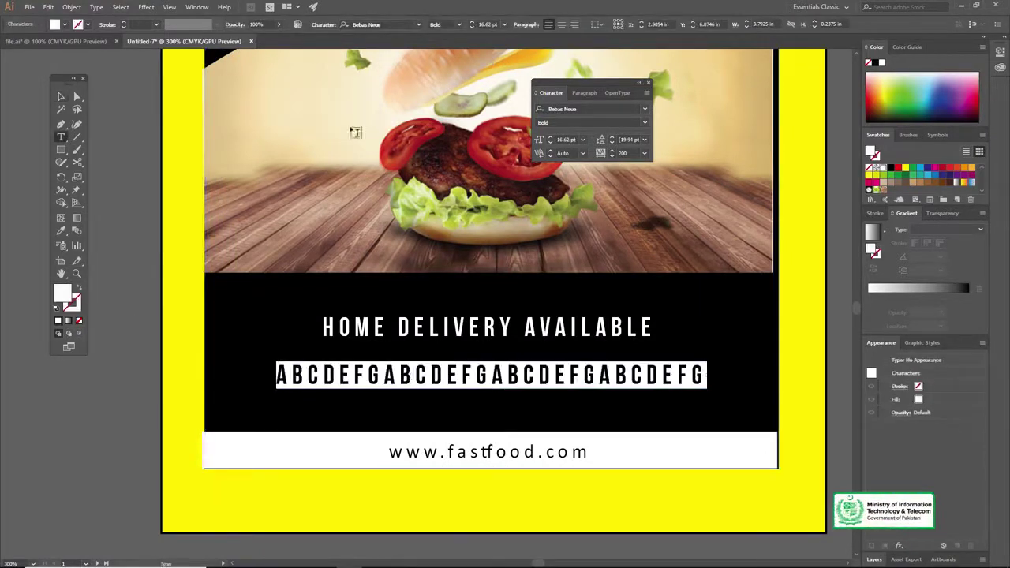
pyautogui.click(504, 24)
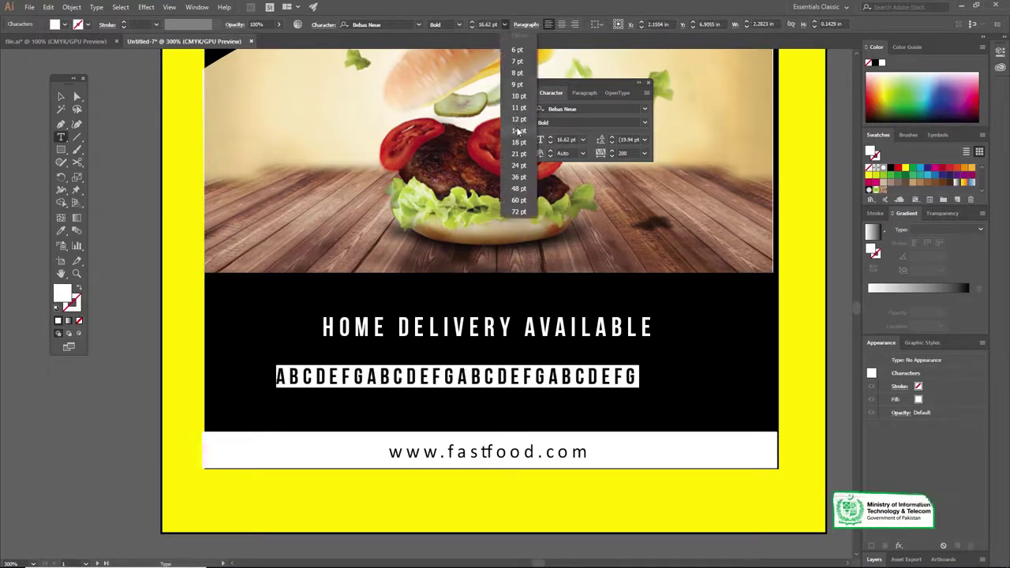
pyautogui.click(518, 131)
pyautogui.click(62, 97)
pyautogui.hotkey('shift', 'Right')
pyautogui.hotkey('shift', 'Right')
# Step: Copy the main menu price list from file.ai into the leaflet document and place it beside the blank second artboard
pyautogui.press('z')
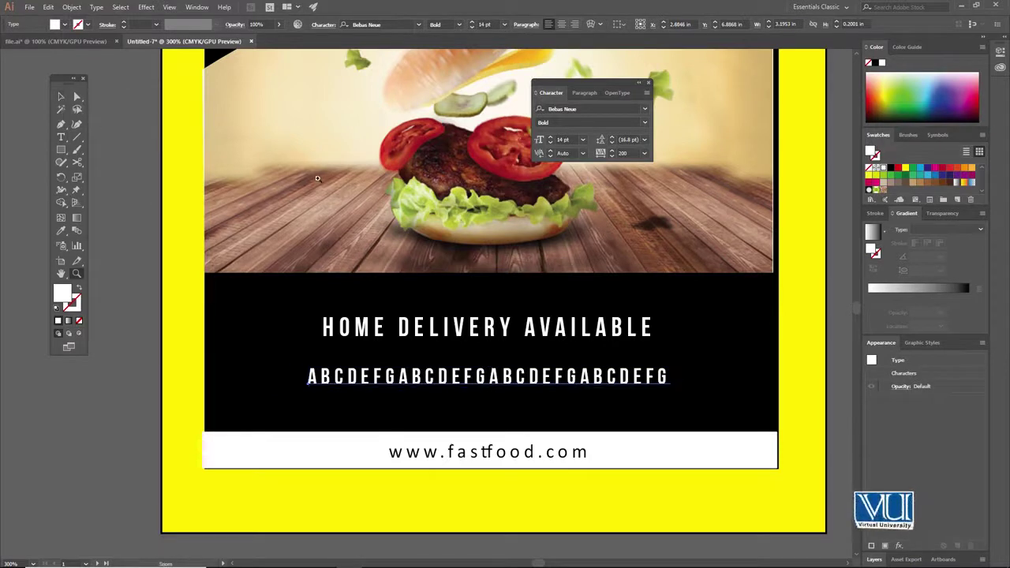
pyautogui.keyDown('alt'); pyautogui.click(408, 172); pyautogui.keyUp('alt')
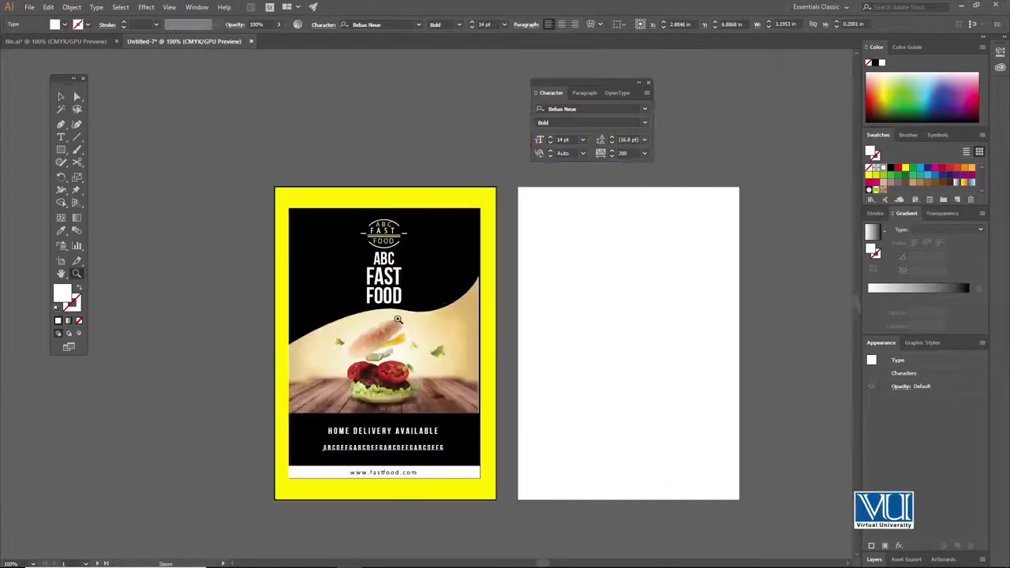
pyautogui.click(409, 349)
pyautogui.press('v')
pyautogui.moveTo(430, 321); pyautogui.dragTo(410, 334)
pyautogui.press('z')
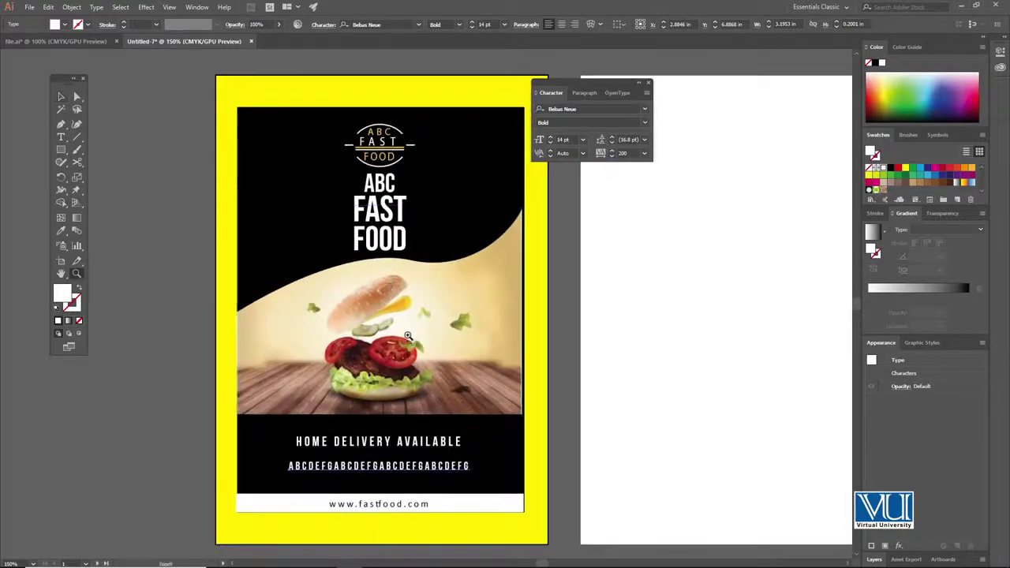
pyautogui.keyDown('alt'); pyautogui.click(410, 335); pyautogui.keyUp('alt')
pyautogui.click(55, 41)
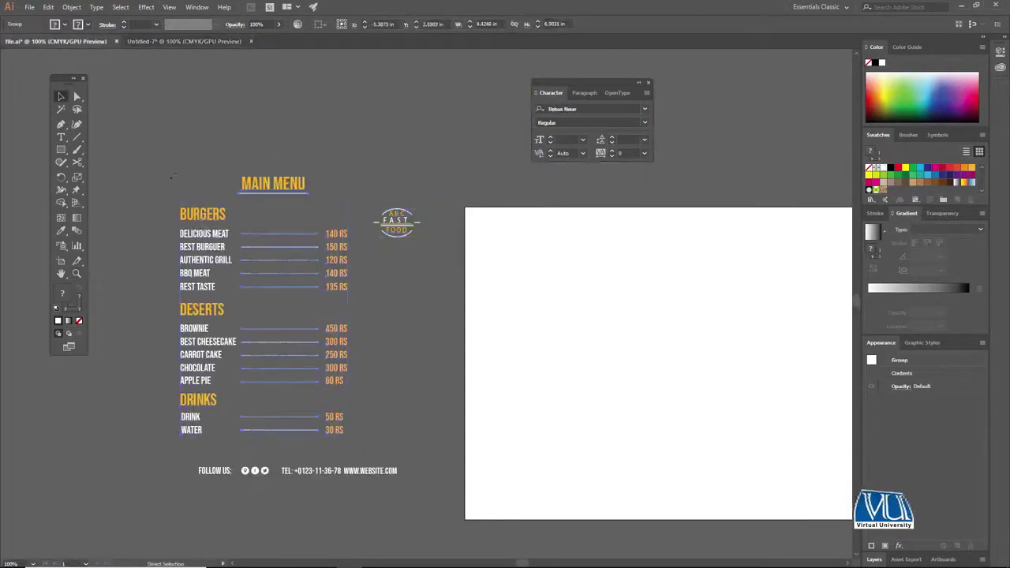
pyautogui.click(226, 40)
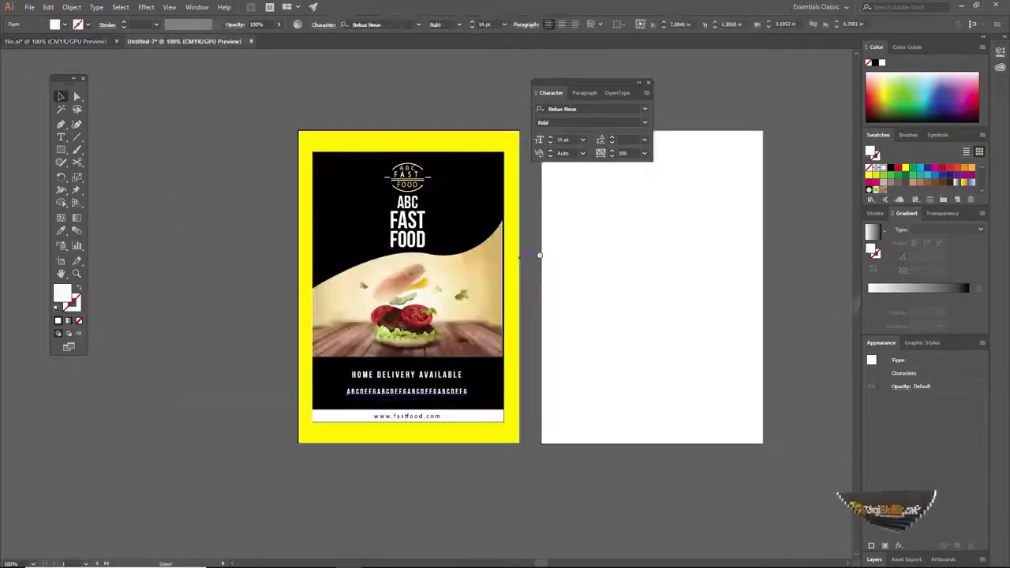
pyautogui.hotkey('ctrl', 'v')
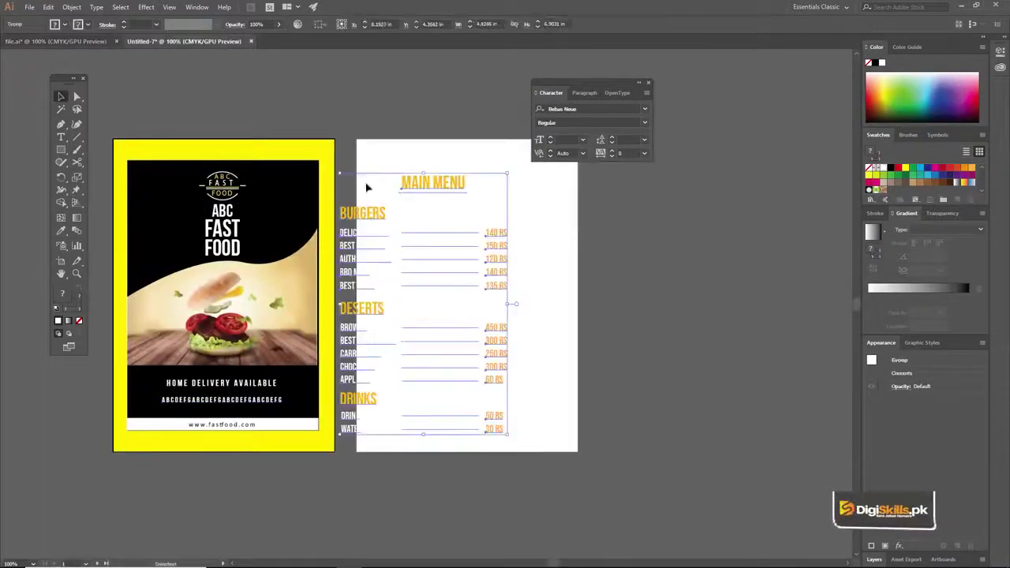
pyautogui.moveTo(424, 185); pyautogui.dragTo(757, 174)
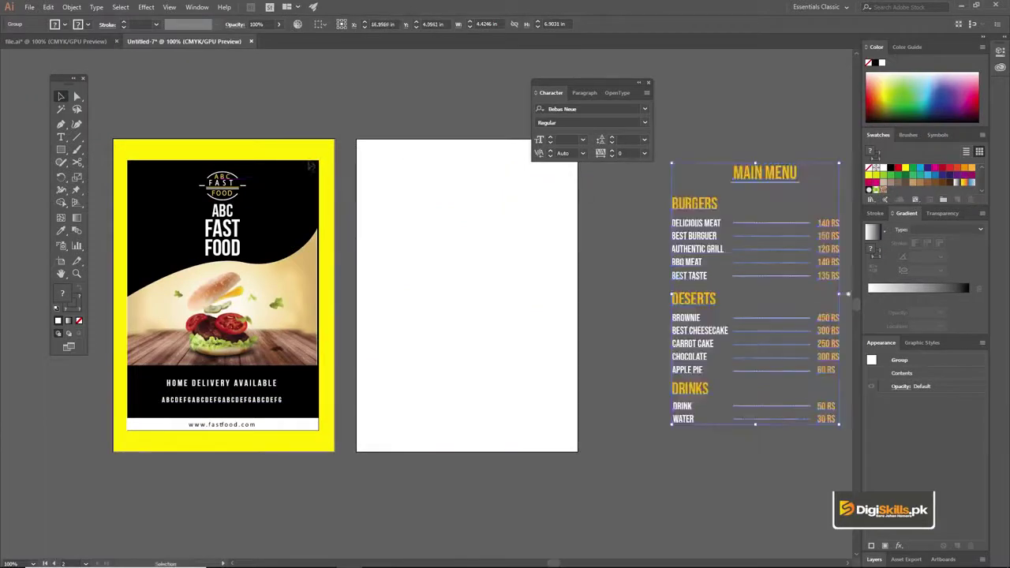
# Step: Duplicate the yellow background rectangle onto the second artboard so it covers the page
pyautogui.click(310, 160)
pyautogui.click(309, 149)
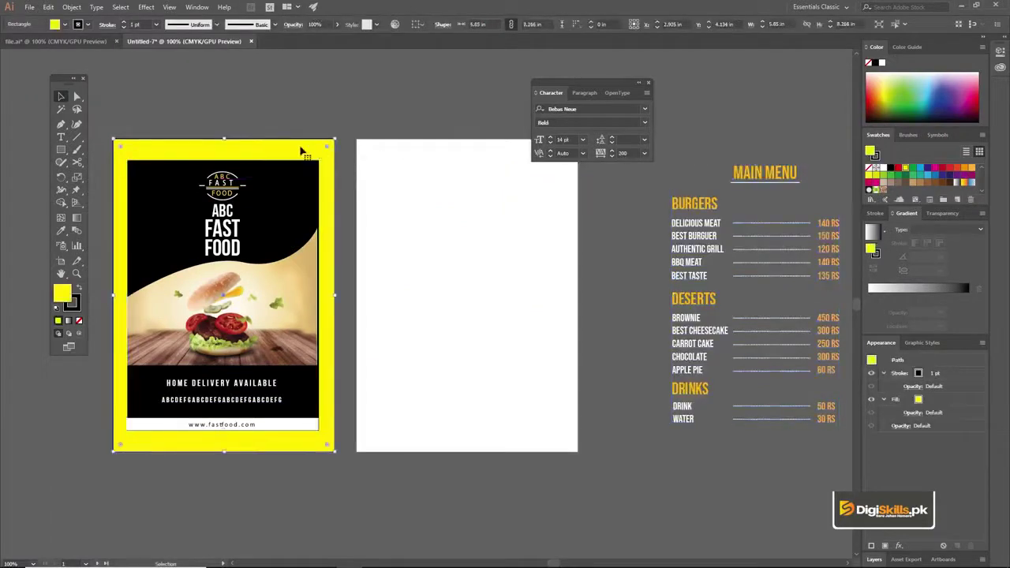
pyautogui.moveTo(301, 151); pyautogui.dragTo(513, 156)
pyautogui.moveTo(386, 185); pyautogui.dragTo(376, 210)
pyautogui.moveTo(333, 253); pyautogui.dragTo(379, 225)
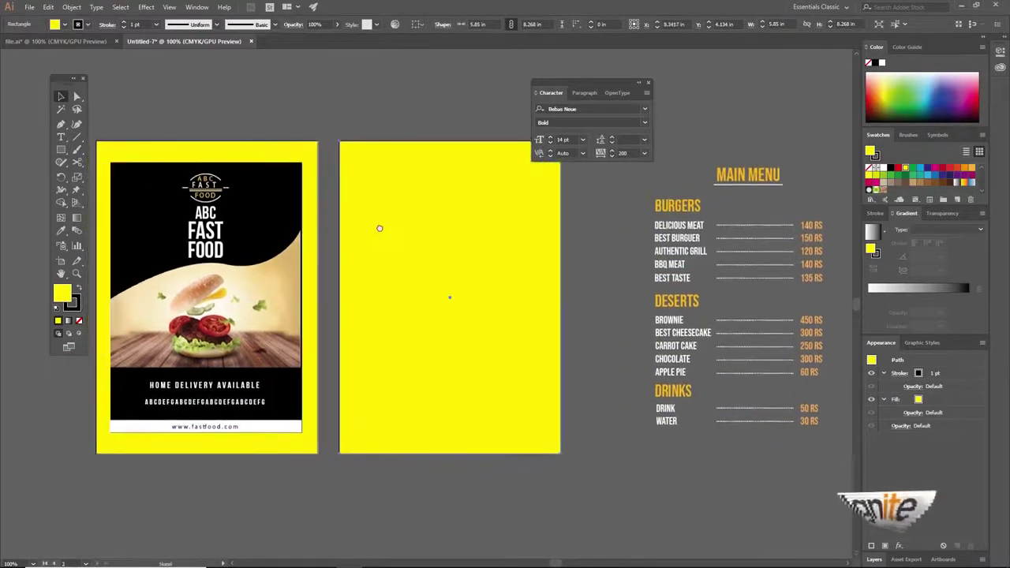
# Step: Duplicate the black panel onto the second artboard and centre it on the yellow background
pyautogui.moveTo(568, 81); pyautogui.dragTo(695, 63)
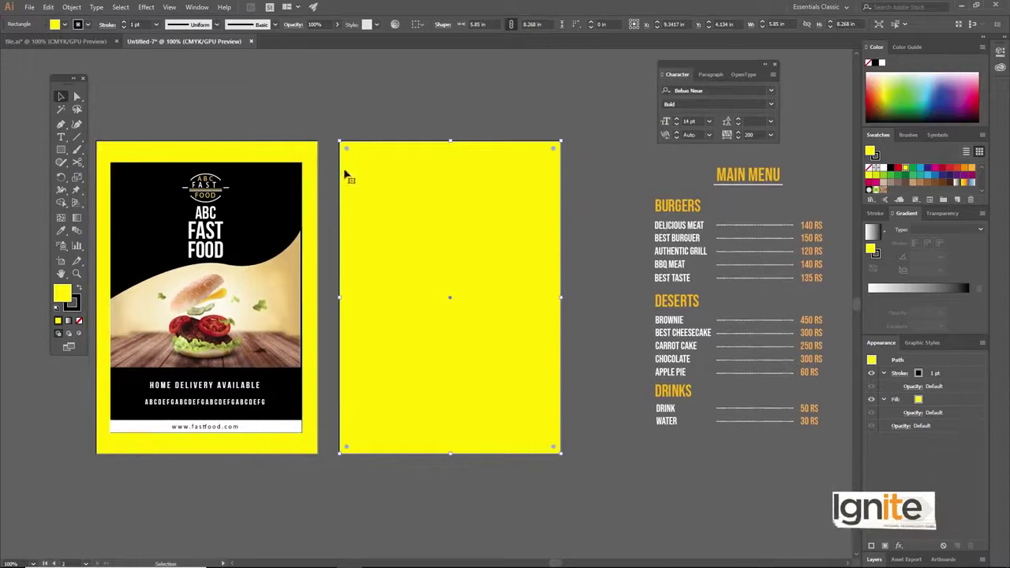
pyautogui.click(267, 176)
pyautogui.moveTo(268, 180); pyautogui.dragTo(468, 181)
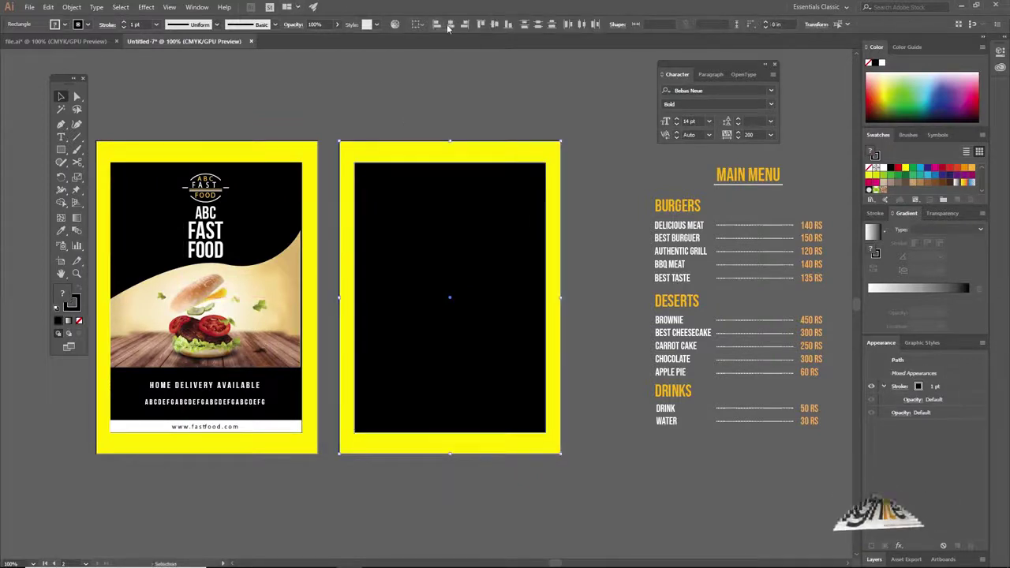
# Step: Move the main menu price list onto the black panel of the second artboard and nudge it left into place
pyautogui.click(679, 228)
pyautogui.moveTo(667, 211); pyautogui.dragTo(380, 234)
pyautogui.press('Left')
pyautogui.press('Left')
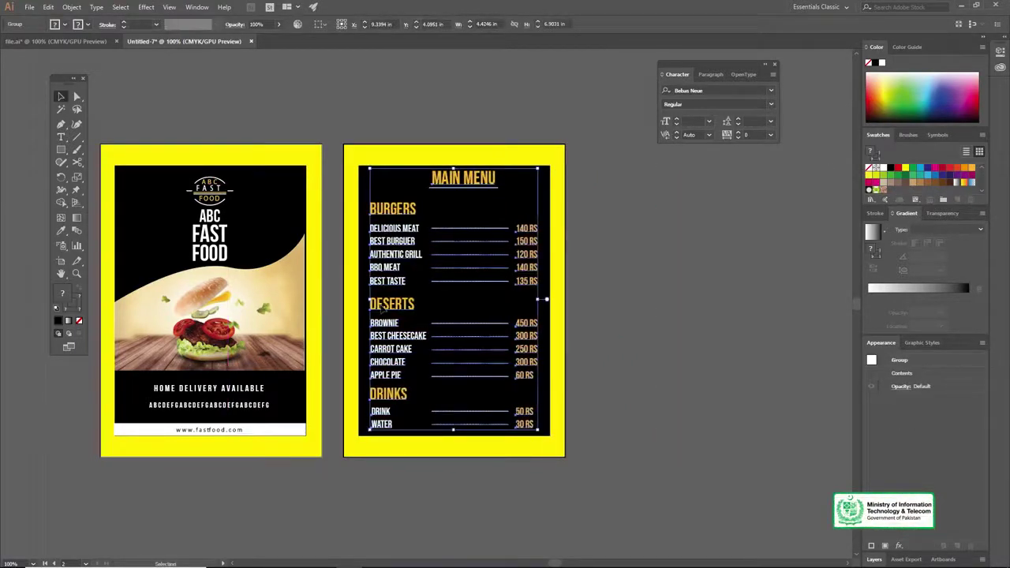
# Step: Copy the ABC Fast Food logo from file.ai into the leaflet document and place it beside the Main Menu heading
pyautogui.click(55, 43)
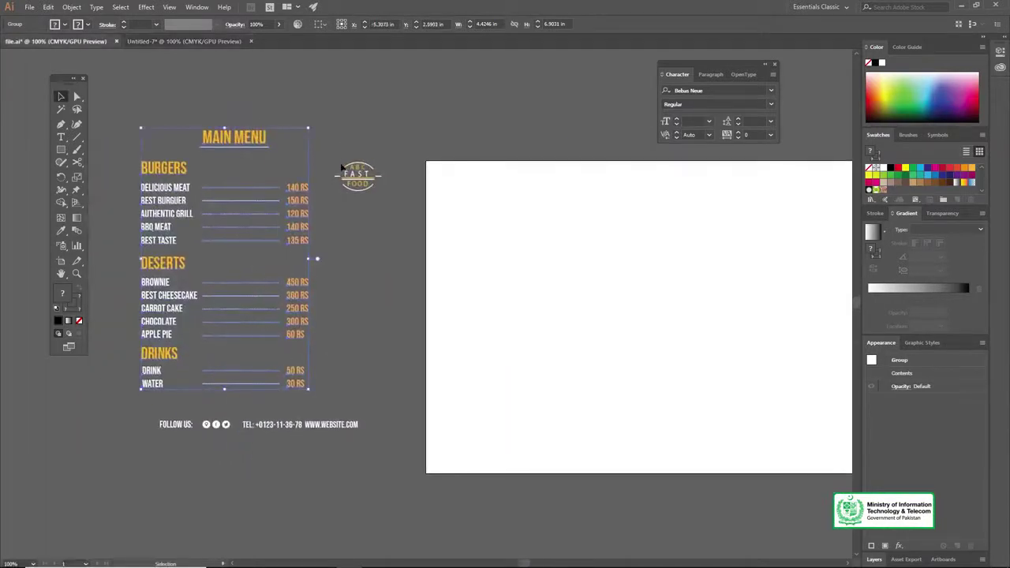
pyautogui.click(209, 42)
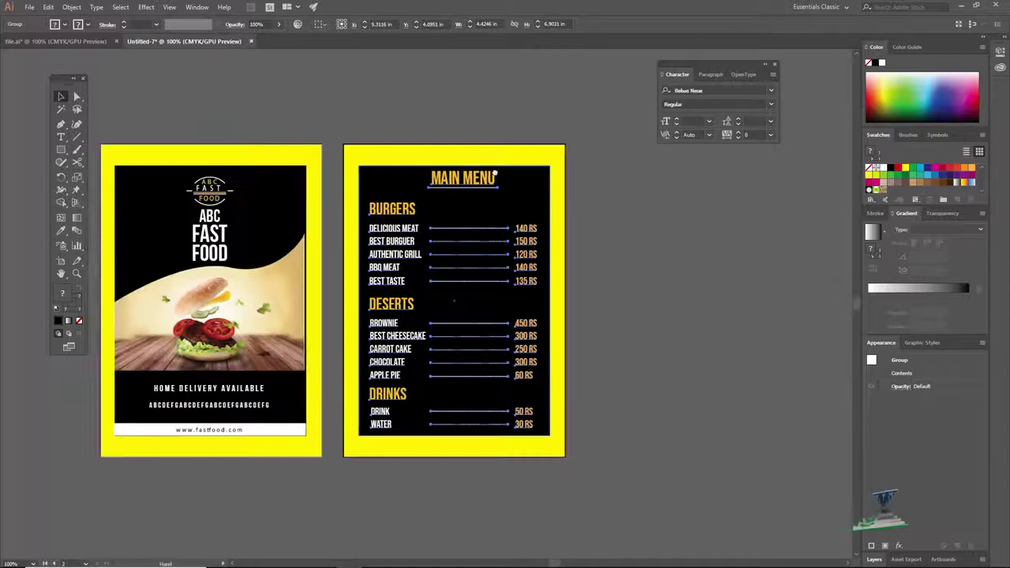
pyautogui.hotkey('ctrl', 'v')
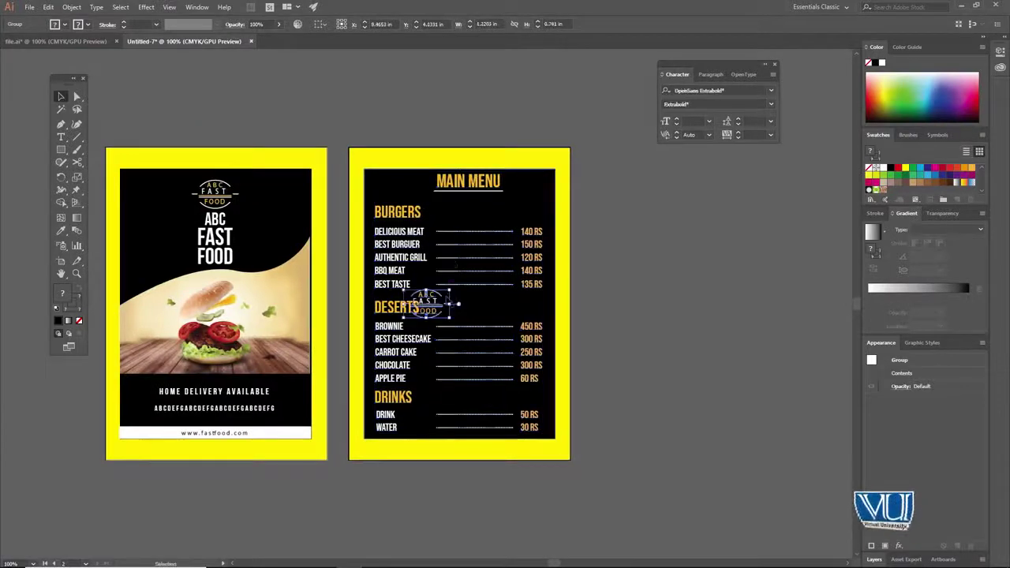
pyautogui.hotkey('shift', 'Up')
pyautogui.hotkey('shift', 'Up')
pyautogui.hotkey('shift', 'Up')
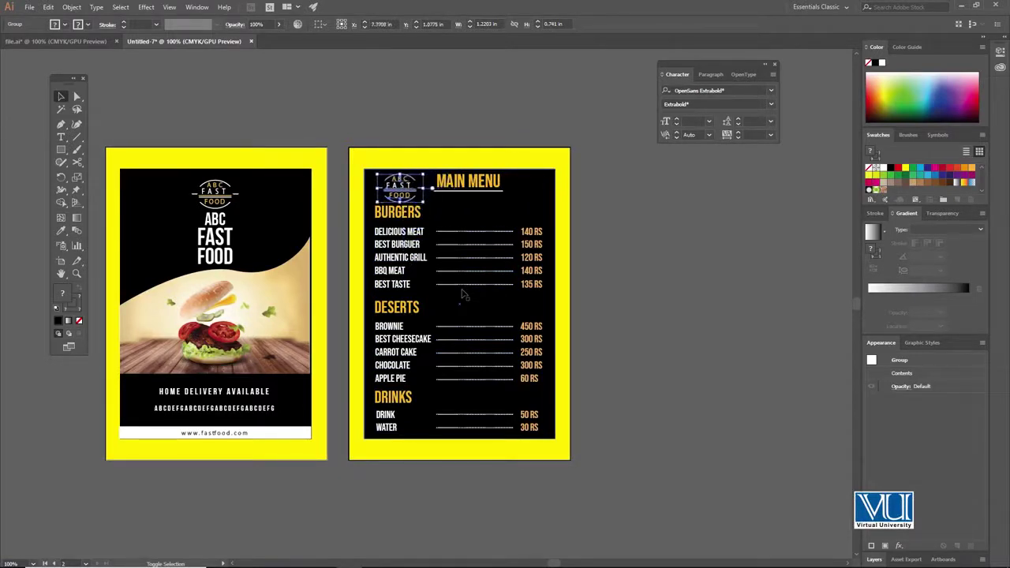
# Step: Nudge the menu page's logo right to line it up with the Burgers heading below it
pyautogui.press('z')
pyautogui.click(406, 202)
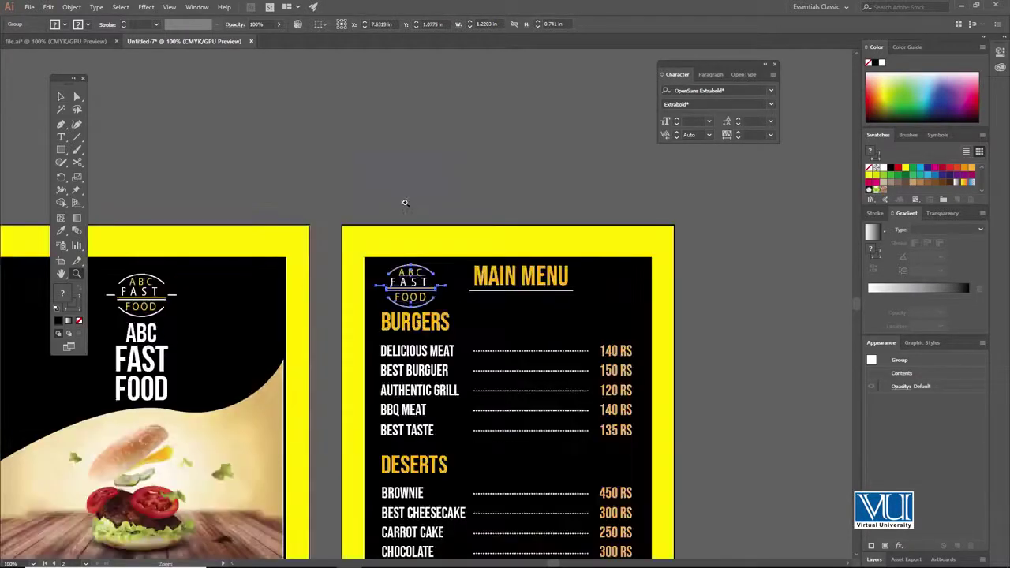
pyautogui.moveTo(411, 283); pyautogui.dragTo(423, 296)
pyautogui.press('Right')
pyautogui.press('Right')
pyautogui.press('Right')
pyautogui.press('Right')
pyautogui.press('Right')
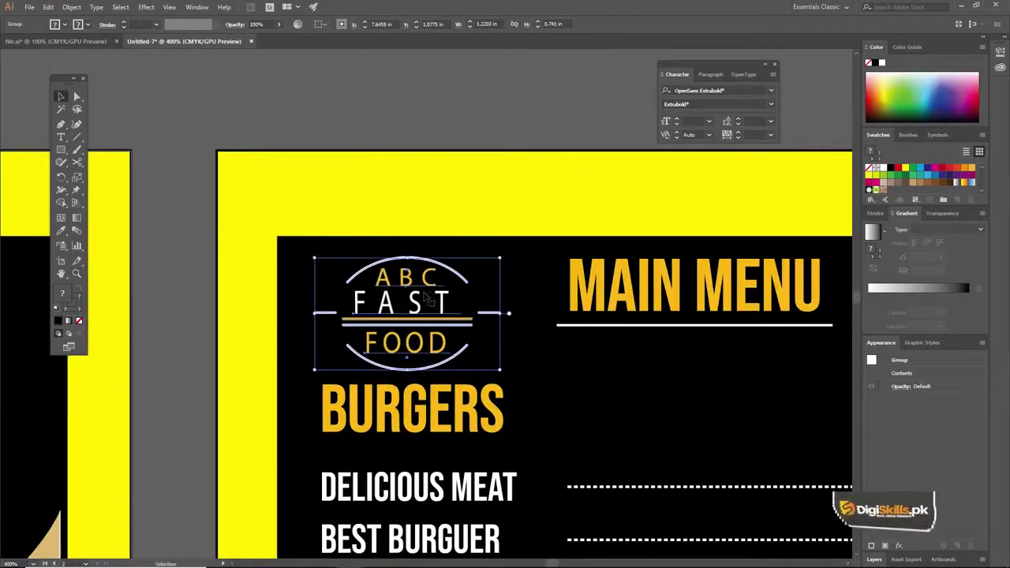
# Step: Scale down the logo on the menu page so it sits clear of the Burgers heading, and deselect it
pyautogui.moveTo(503, 257); pyautogui.dragTo(517, 214)
pyautogui.hotkey('ctrl', '-')
pyautogui.hotkey('ctrl', '-')
pyautogui.hotkey('ctrl', '-')
pyautogui.hotkey('ctrl', '-')
pyautogui.click(608, 269)
pyautogui.moveTo(500, 276); pyautogui.dragTo(533, 281)
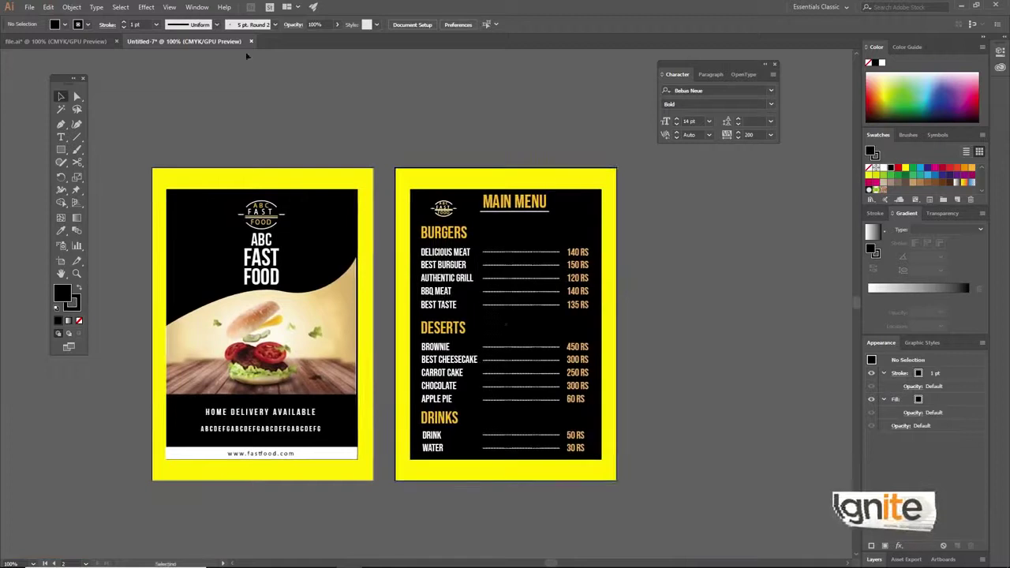
# Step: Copy the Follow Us row with social icons, telephone and website from file.ai and paste it onto the cover page
pyautogui.click(108, 40)
pyautogui.click(141, 40)
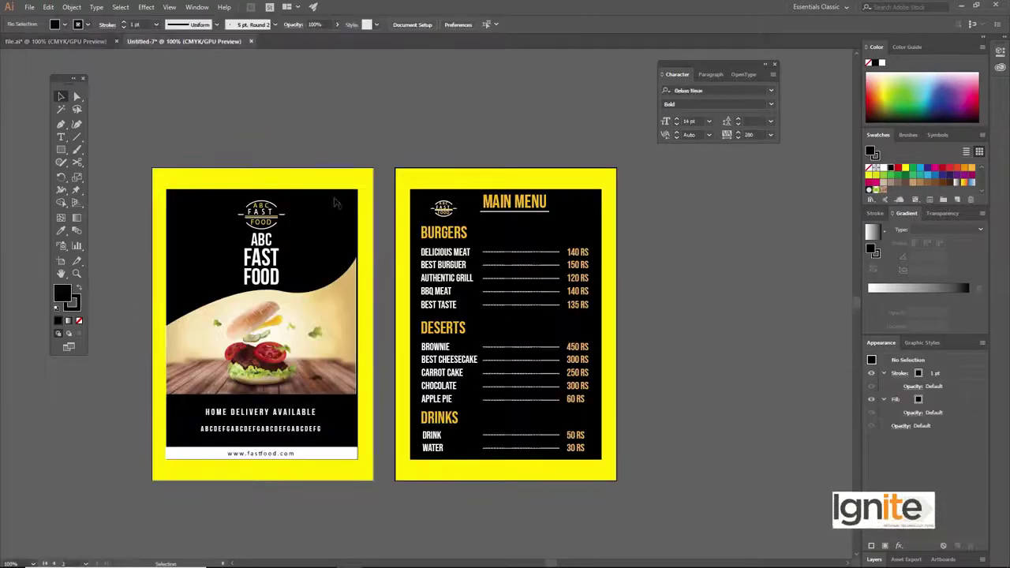
pyautogui.click(55, 41)
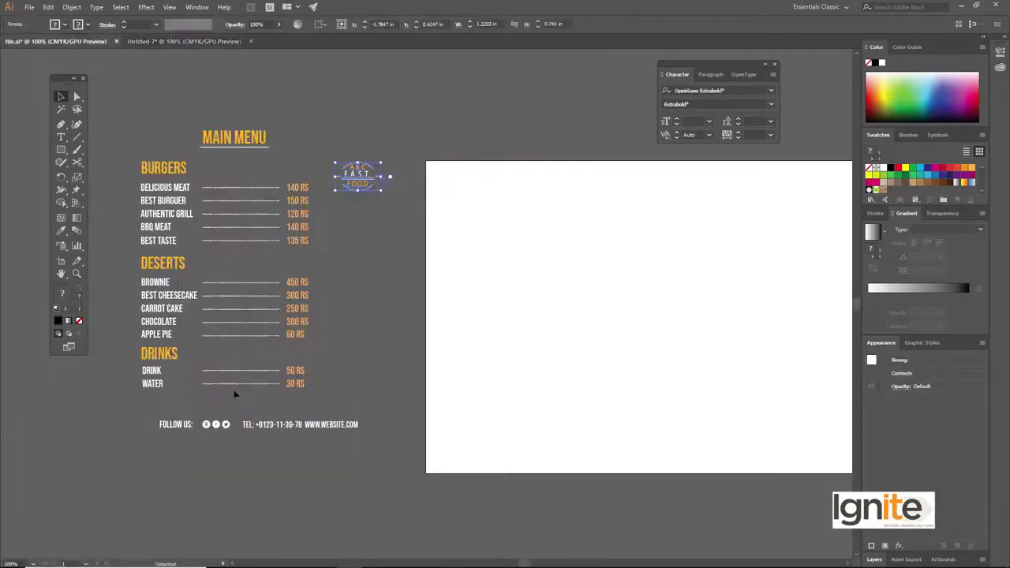
pyautogui.click(203, 426)
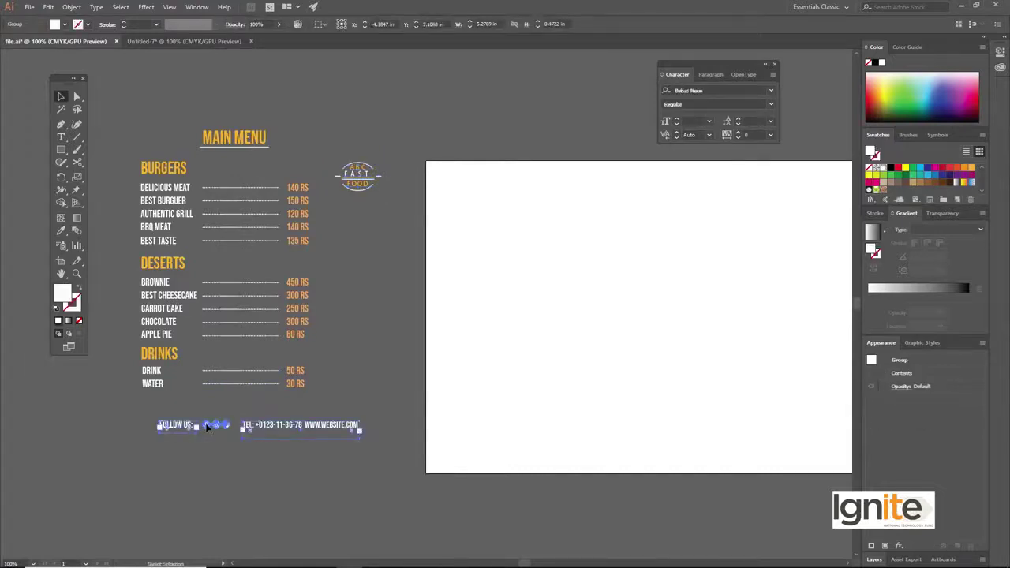
pyautogui.click(193, 43)
pyautogui.press('z')
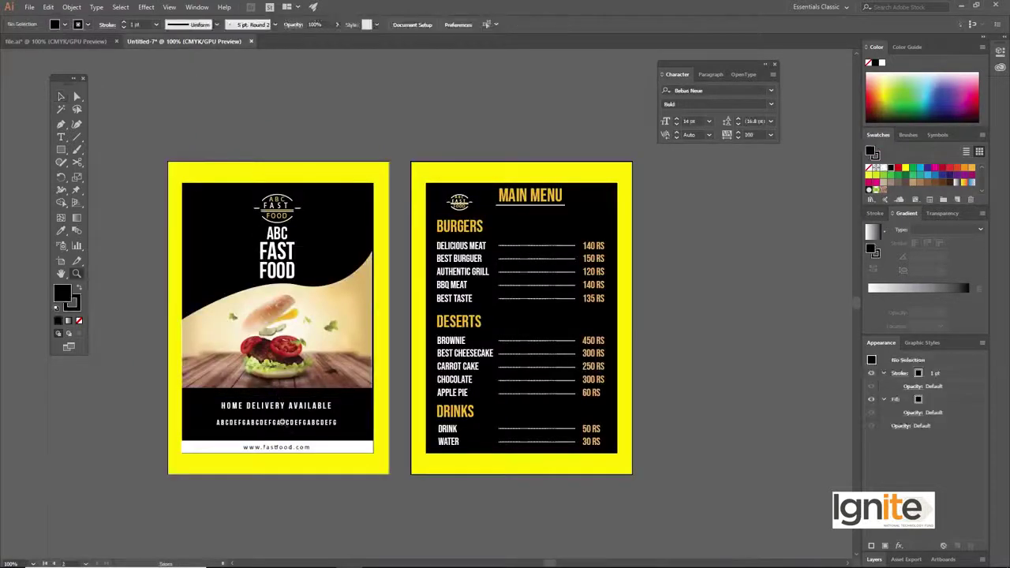
pyautogui.click(278, 424)
pyautogui.click(297, 308)
pyautogui.press('v')
pyautogui.hotkey('ctrl', 'v')
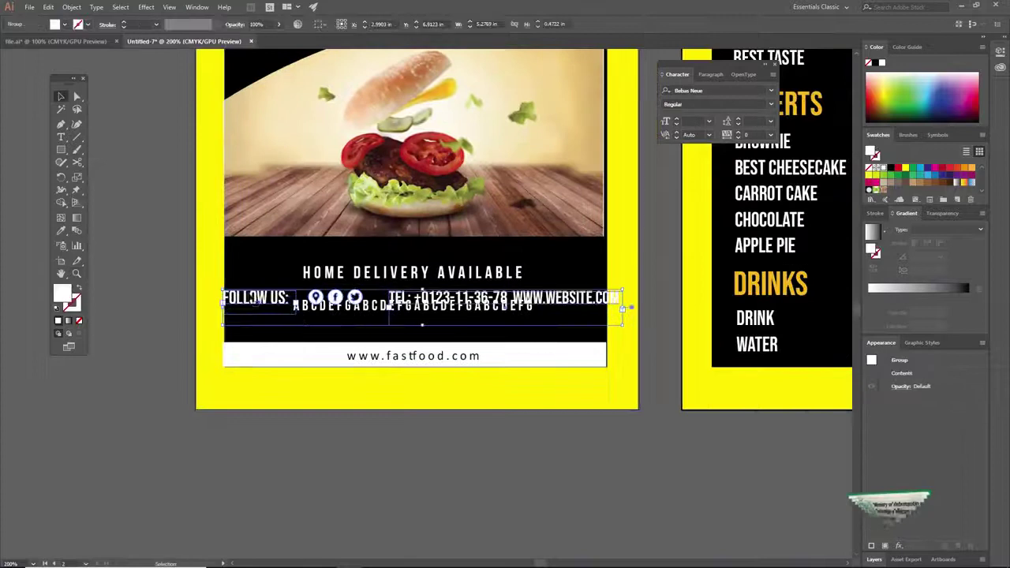
# Step: Scale the contact row to about 4.24 in wide and move it between the ABCDEFG line and the white web strip
pyautogui.moveTo(233, 293); pyautogui.dragTo(234, 293)
pyautogui.hotkey('shift', 'Down')
pyautogui.hotkey('shift', 'Down')
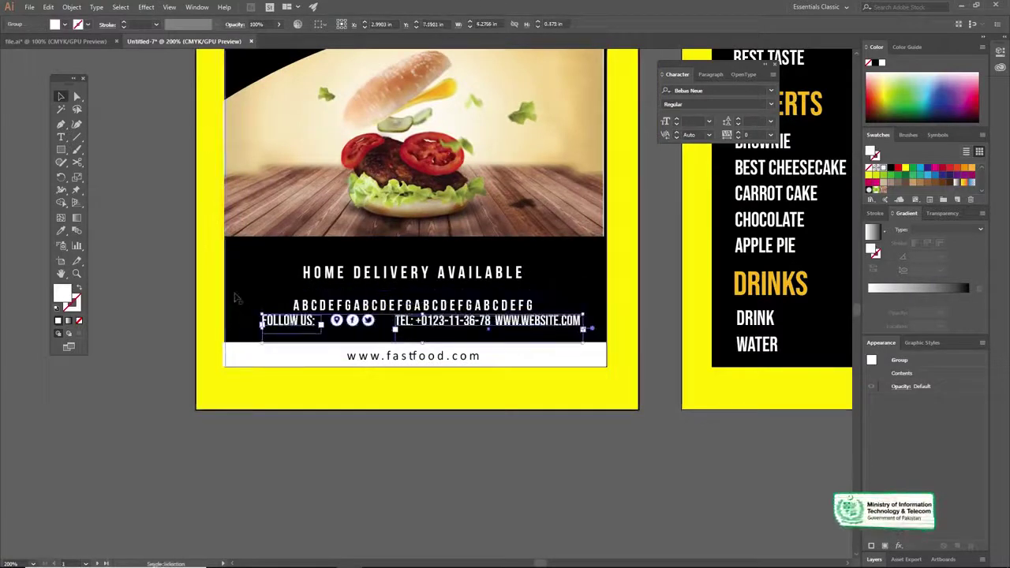
pyautogui.press('Down')
pyautogui.press('Down')
pyautogui.press('Down')
pyautogui.press('Down')
pyautogui.press('Down')
pyautogui.press('Left')
pyautogui.press('Left')
pyautogui.press('Left')
pyautogui.press('Left')
pyautogui.press('Left')
pyautogui.press('Left')
pyautogui.press('Left')
pyautogui.press('Left')
pyautogui.press('Left')
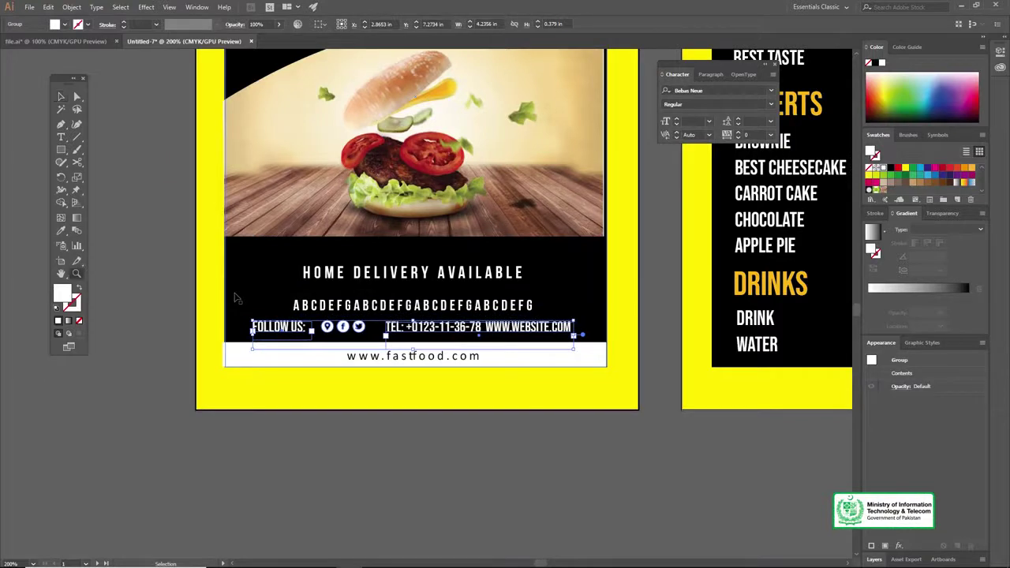
# Step: Fine-tune the contact row by nudging it right and down to centre it above the web strip, and deselect it
pyautogui.click(339, 304)
pyautogui.press('v')
pyautogui.moveTo(383, 299); pyautogui.dragTo(318, 314)
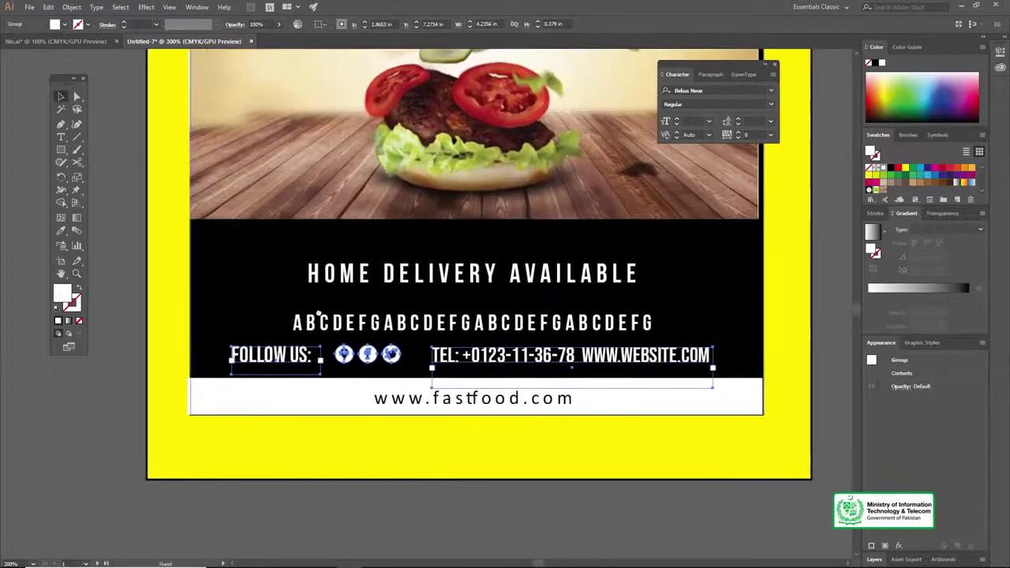
pyautogui.press('Right')
pyautogui.press('Right')
pyautogui.press('Right')
pyautogui.press('Down')
pyautogui.press('Down')
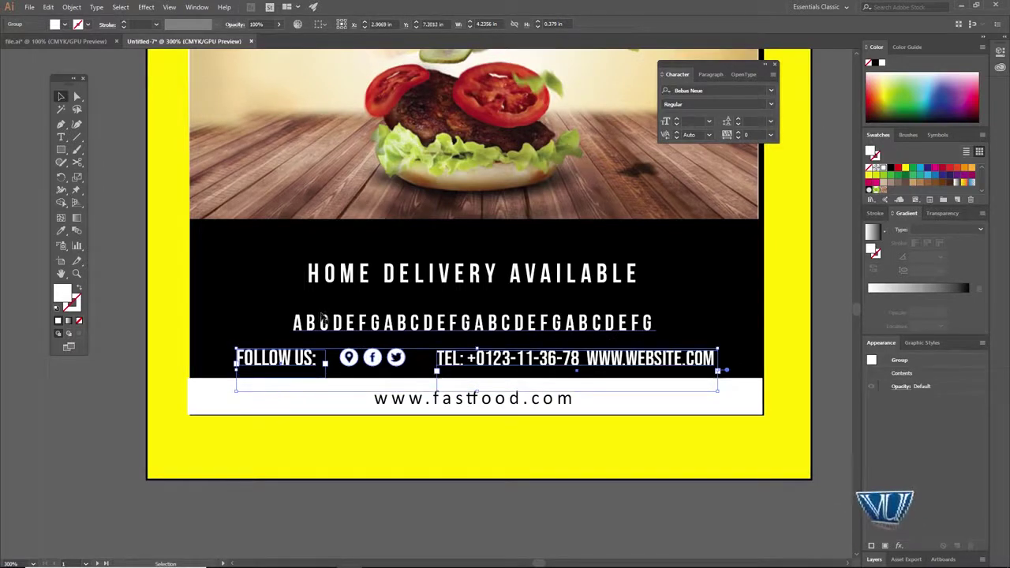
pyautogui.click(132, 285)
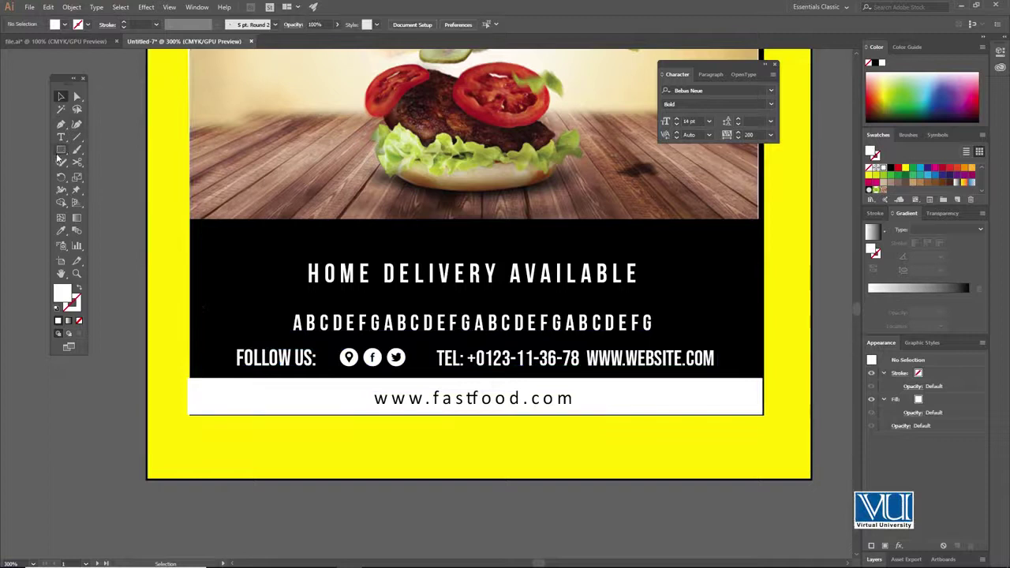
# Step: Draw a white rectangle about 5.04 × 0.37 in across the cover's black panel and move it down over the contact row
pyautogui.moveTo(190, 335); pyautogui.dragTo(765, 377)
pyautogui.press('v')
pyautogui.moveTo(593, 361); pyautogui.dragTo(593, 382)
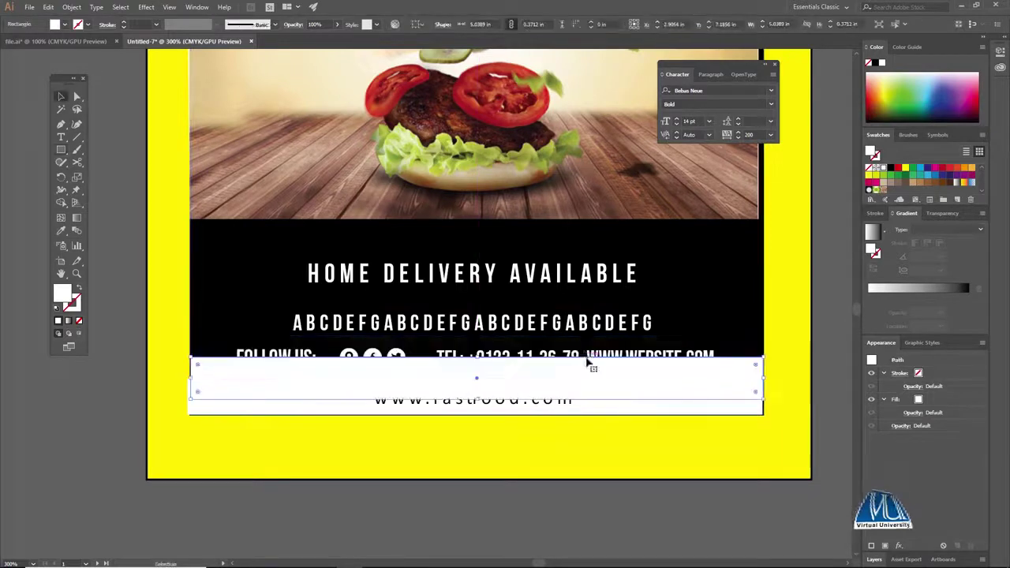
# Step: Bring the contact row to the front, above the new white rectangle
pyautogui.click(584, 354)
pyautogui.rightClick(585, 353)
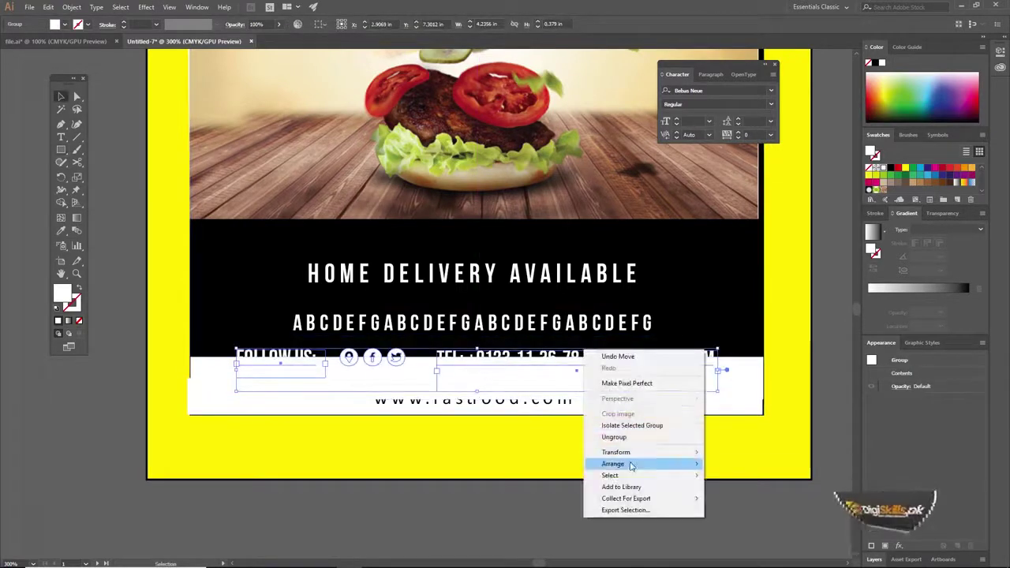
pyautogui.moveTo(696, 467)
pyautogui.click(738, 464)
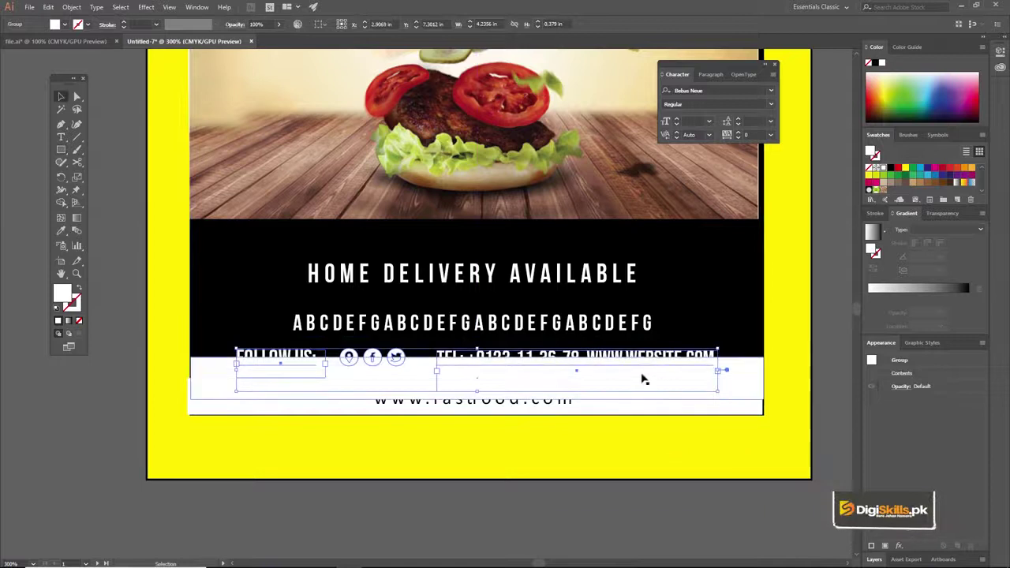
# Step: Fill the new rectangle with dark red and move it up behind the contact row
pyautogui.click(222, 369)
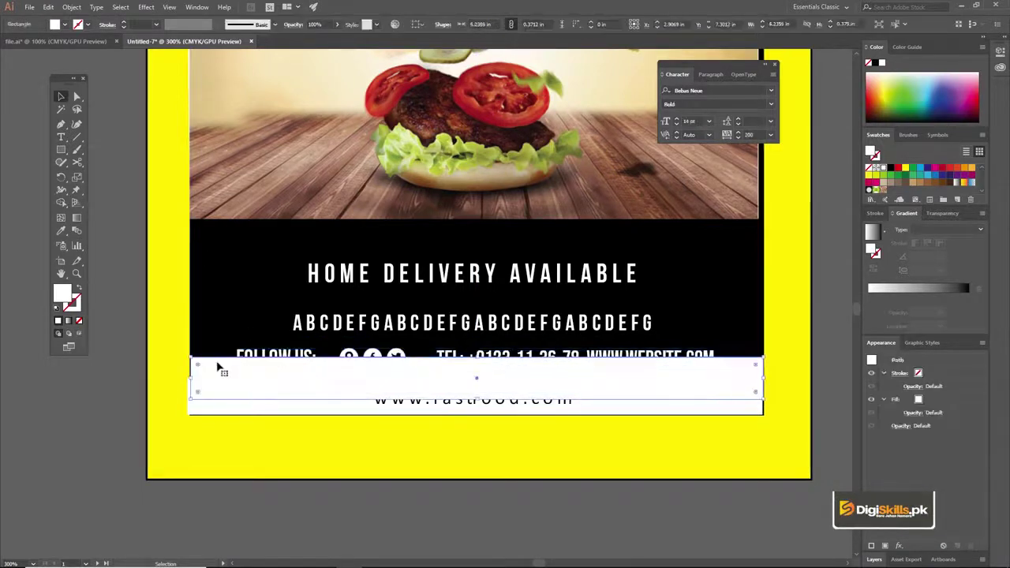
pyautogui.click(65, 25)
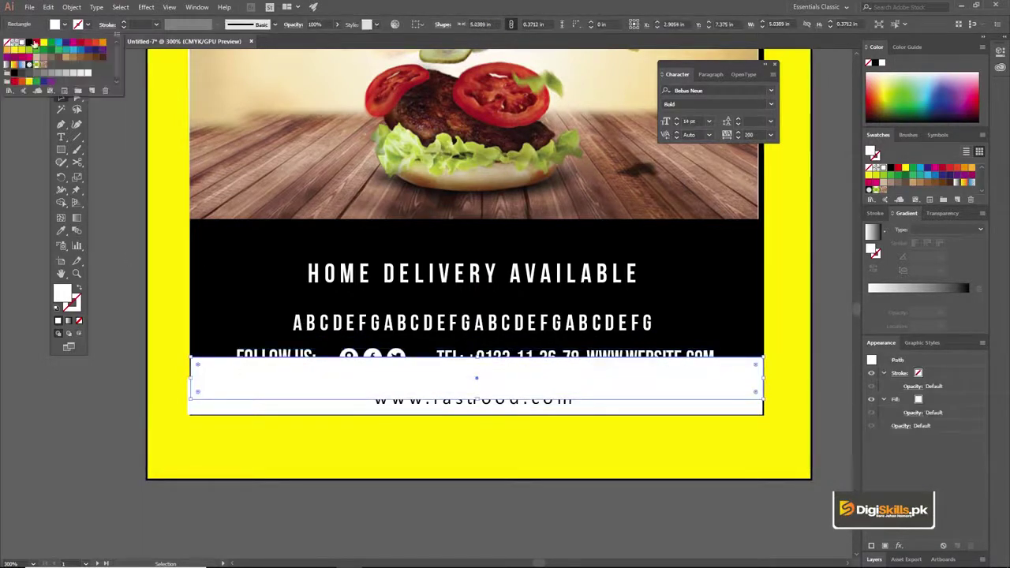
pyautogui.click(81, 44)
pyautogui.moveTo(320, 379); pyautogui.dragTo(322, 354)
# Step: Using outline view, nudge the red strip down until its lower edge meets the white web strip, and restore the preview
pyautogui.press('z')
pyautogui.click(301, 365)
pyautogui.click(305, 315)
pyautogui.moveTo(413, 284)
pyautogui.mouseDown()
pyautogui.moveTo(426, 284)
pyautogui.moveTo(415, 293)
pyautogui.mouseUp()
pyautogui.hotkey('ctrl', 'y')
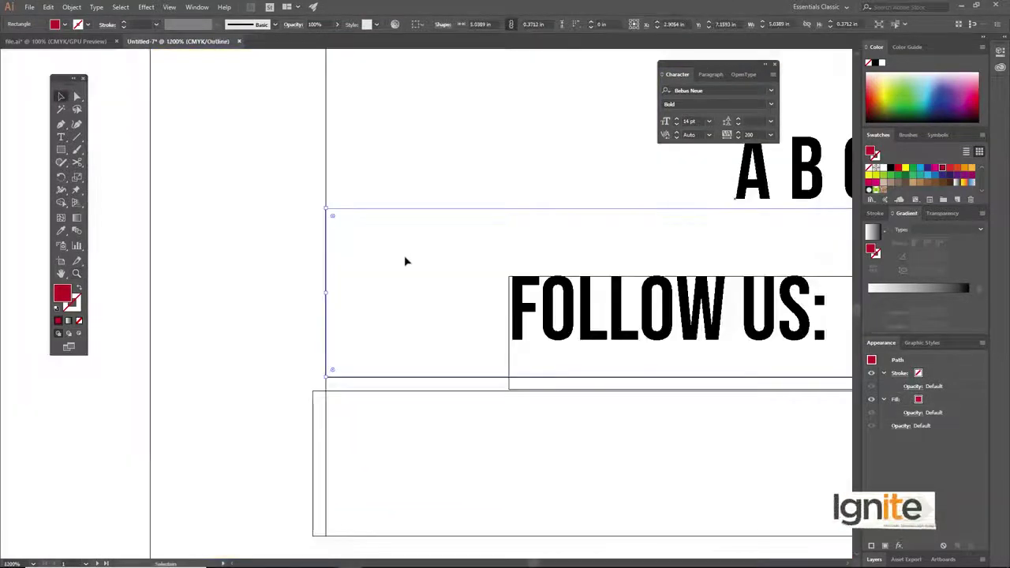
pyautogui.press('Down')
pyautogui.press('Down')
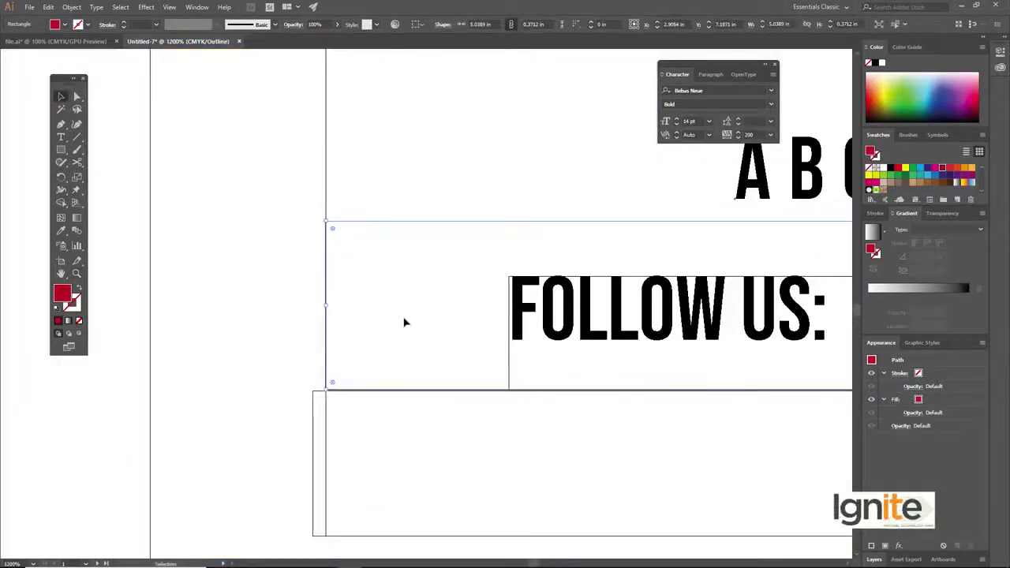
pyautogui.press('z')
pyautogui.keyDown('alt'); pyautogui.click(509, 323); pyautogui.keyUp('alt')
pyautogui.keyDown('alt'); pyautogui.click(512, 325); pyautogui.keyUp('alt')
pyautogui.keyDown('alt'); pyautogui.click(512, 325); pyautogui.keyUp('alt')
pyautogui.keyDown('alt'); pyautogui.click(513, 297); pyautogui.keyUp('alt')
pyautogui.keyDown('alt'); pyautogui.click(506, 294); pyautogui.keyUp('alt')
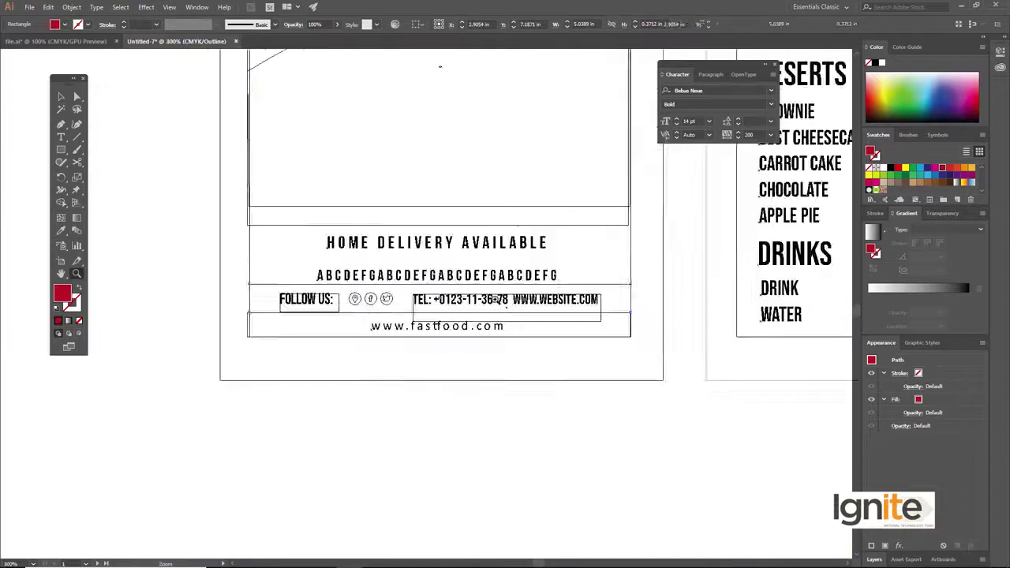
pyautogui.hotkey('ctrl', 'y')
# Step: Examine the cover's red contact strip up close, and review both leaflet pages side by side with nothing selected
pyautogui.click(410, 300)
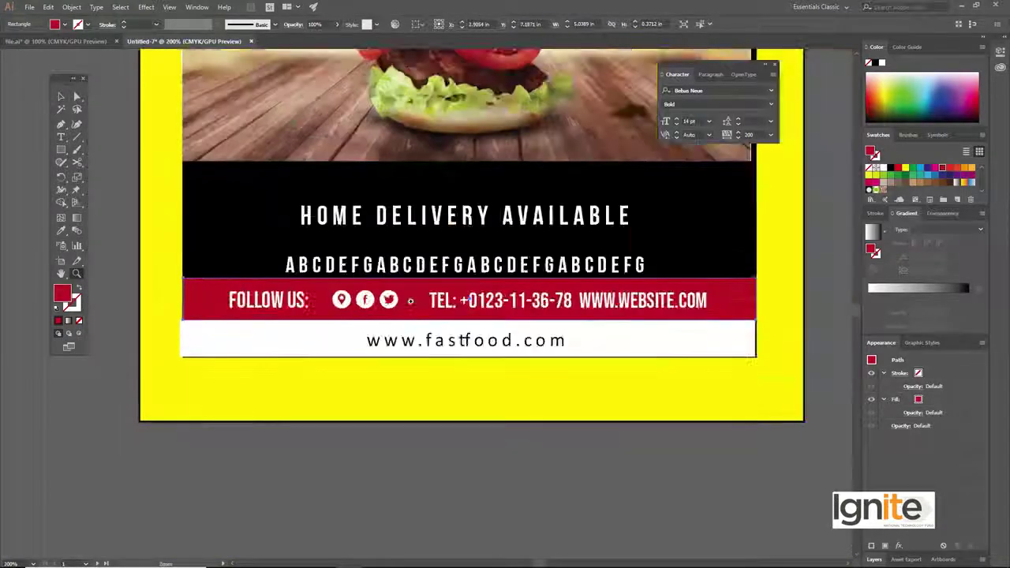
pyautogui.click(411, 301)
pyautogui.press('v')
pyautogui.press('z')
pyautogui.keyDown('alt'); pyautogui.click(459, 310); pyautogui.keyUp('alt')
pyautogui.press('v')
pyautogui.moveTo(462, 207); pyautogui.dragTo(372, 286)
pyautogui.press('z')
pyautogui.keyDown('alt'); pyautogui.click(451, 246); pyautogui.keyUp('alt')
pyautogui.keyDown('alt'); pyautogui.click(451, 251); pyautogui.keyUp('alt')
pyautogui.keyDown('alt'); pyautogui.click(444, 271); pyautogui.keyUp('alt')
pyautogui.press('v')
pyautogui.click(210, 223)
pyautogui.moveTo(244, 204); pyautogui.dragTo(177, 214)
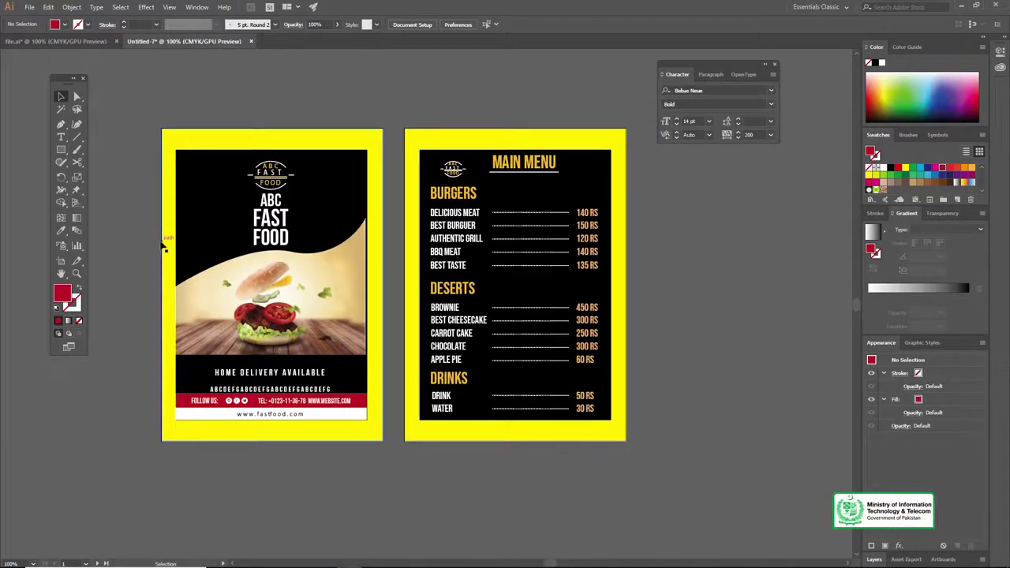